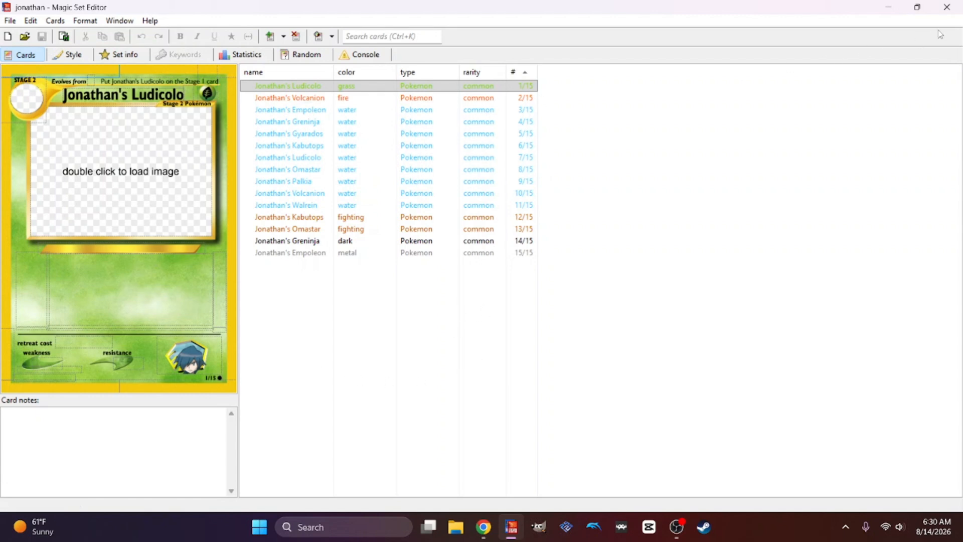
- Check the Neo Gyms card style offered for a new Pokemon set, and reopen the last opened set
{"action": "left_click", "coordinate": [946, 8]}
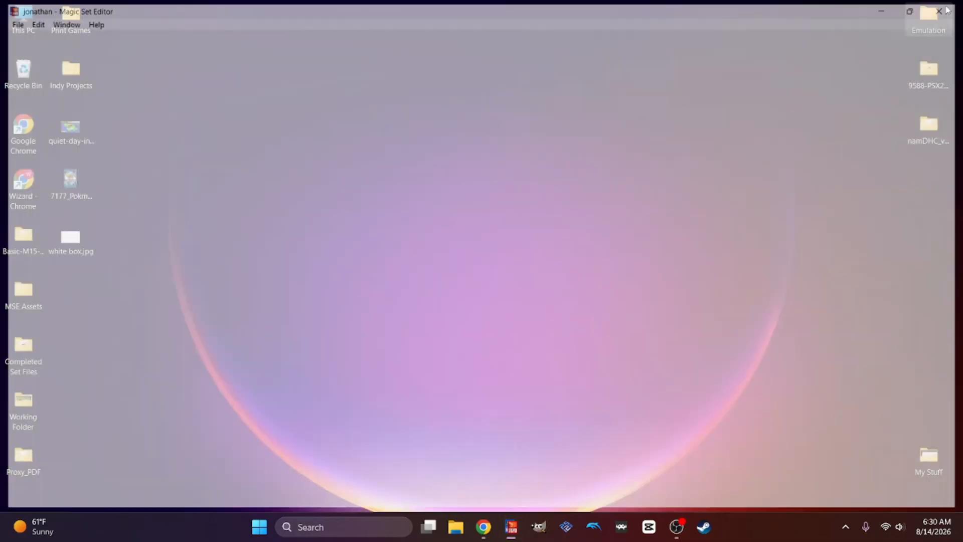
{"action": "left_click", "coordinate": [513, 526]}
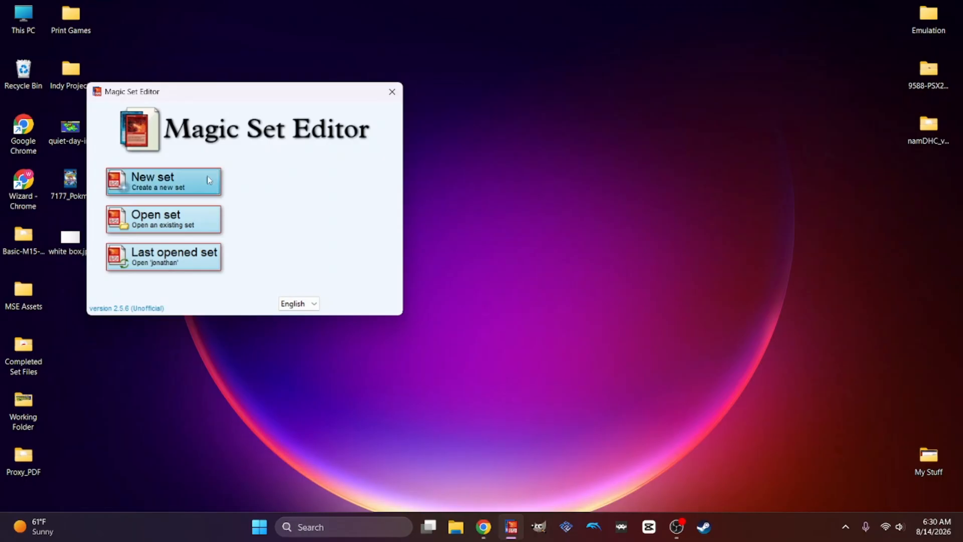
{"action": "left_click", "coordinate": [161, 178]}
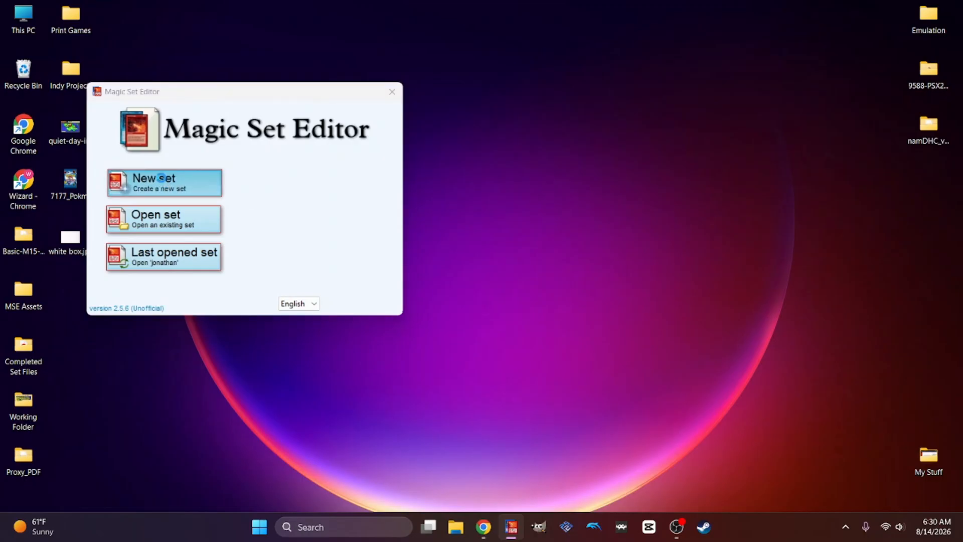
{"action": "left_click_drag", "start_coordinate": [371, 406], "coordinate": [602, 421]}
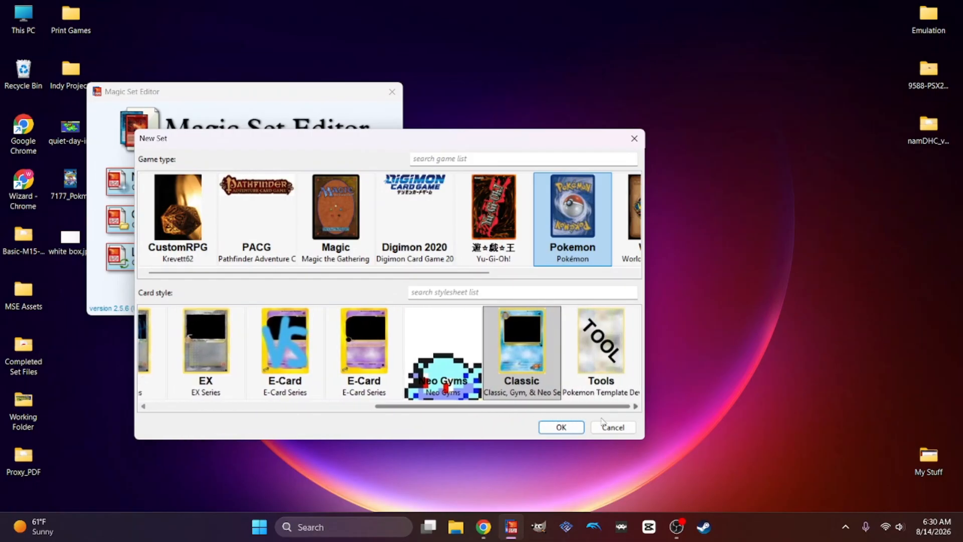
{"action": "left_click", "coordinate": [435, 358]}
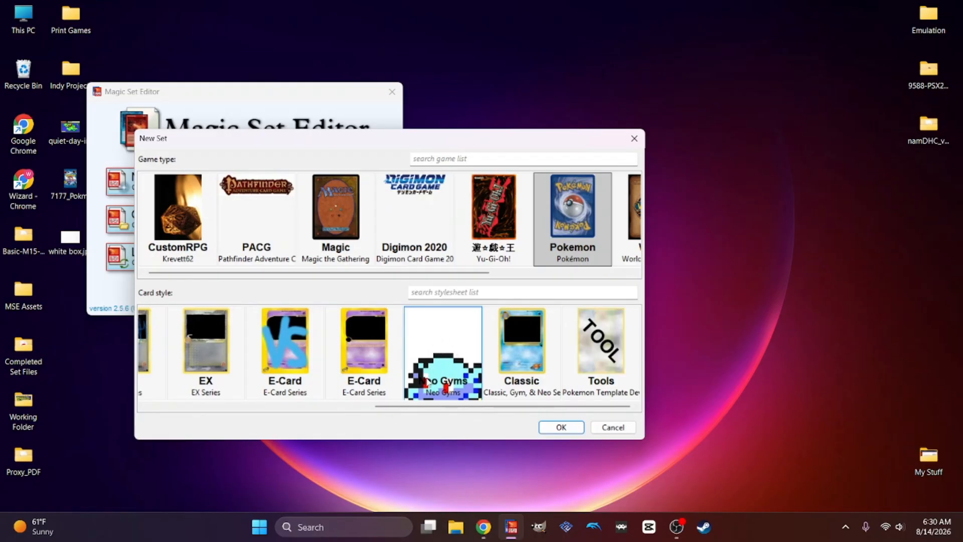
{"action": "left_click", "coordinate": [616, 428]}
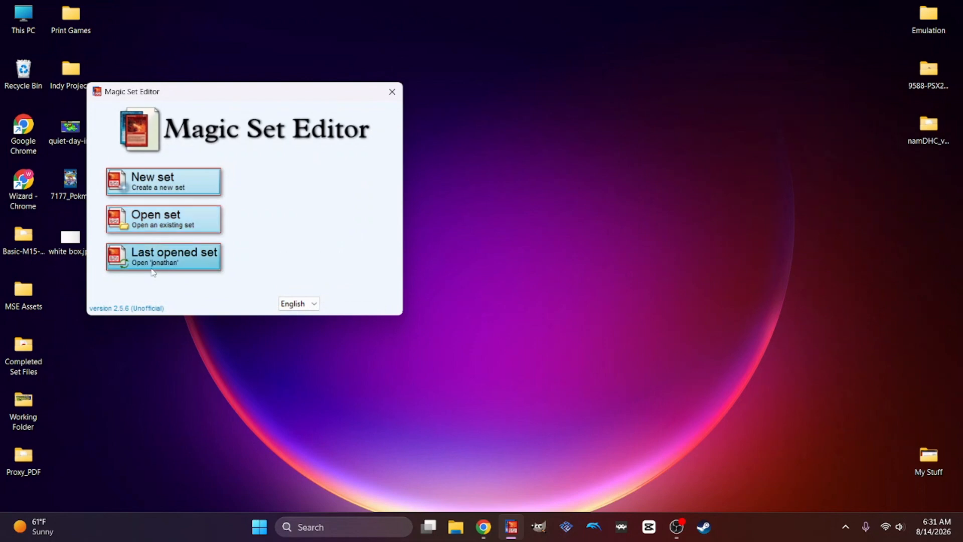
{"action": "left_click", "coordinate": [174, 254]}
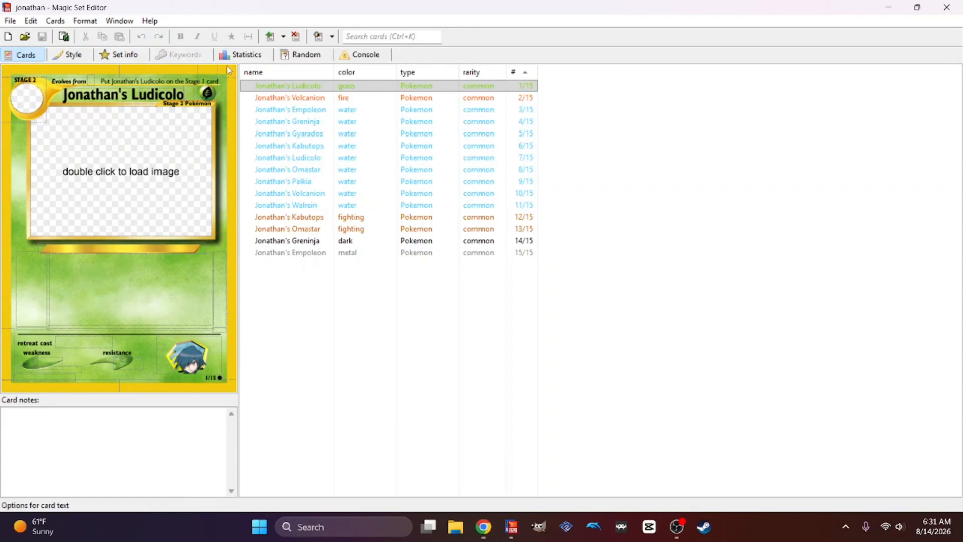
- Try the Baby and Basic stage types on the grass Ludicolo card
{"action": "left_click", "coordinate": [25, 81]}
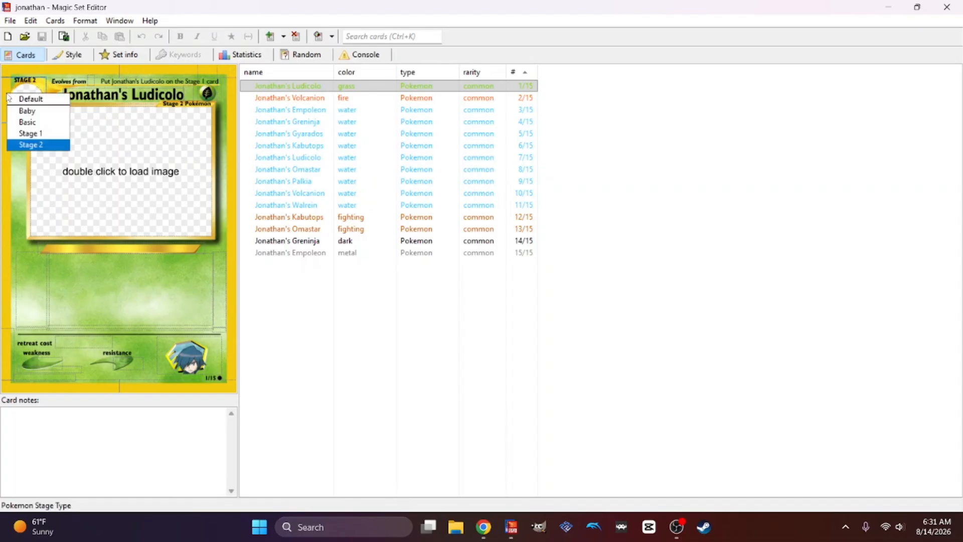
{"action": "left_click", "coordinate": [39, 111]}
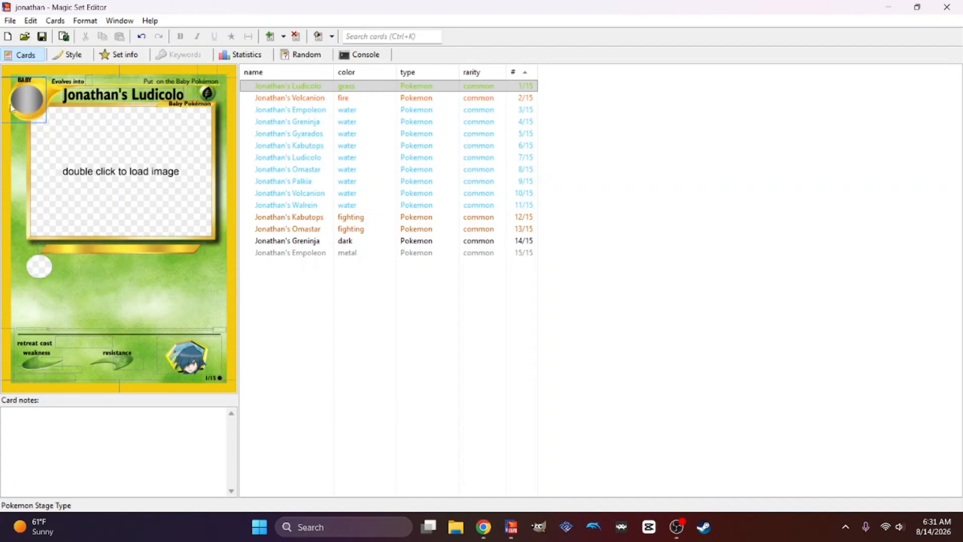
{"action": "left_click", "coordinate": [11, 107]}
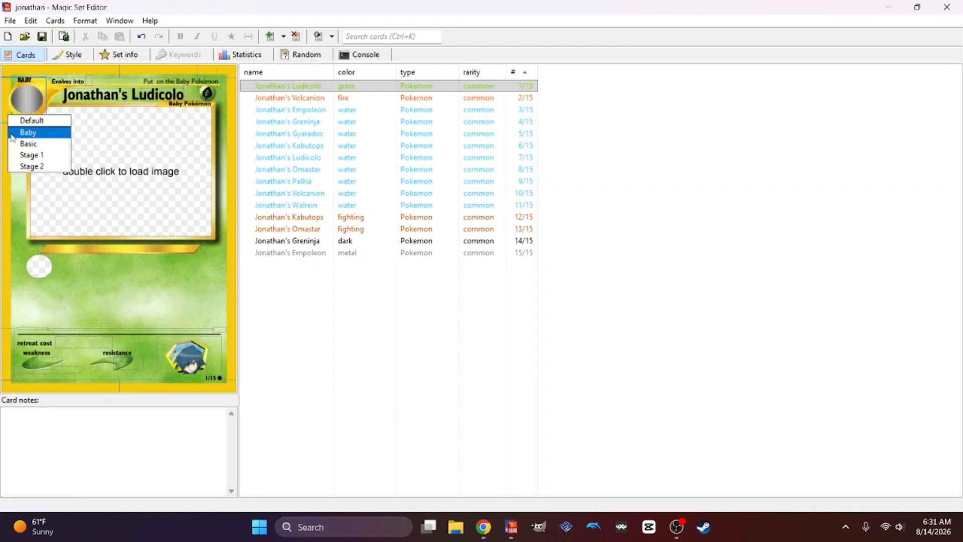
{"action": "left_click", "coordinate": [12, 134]}
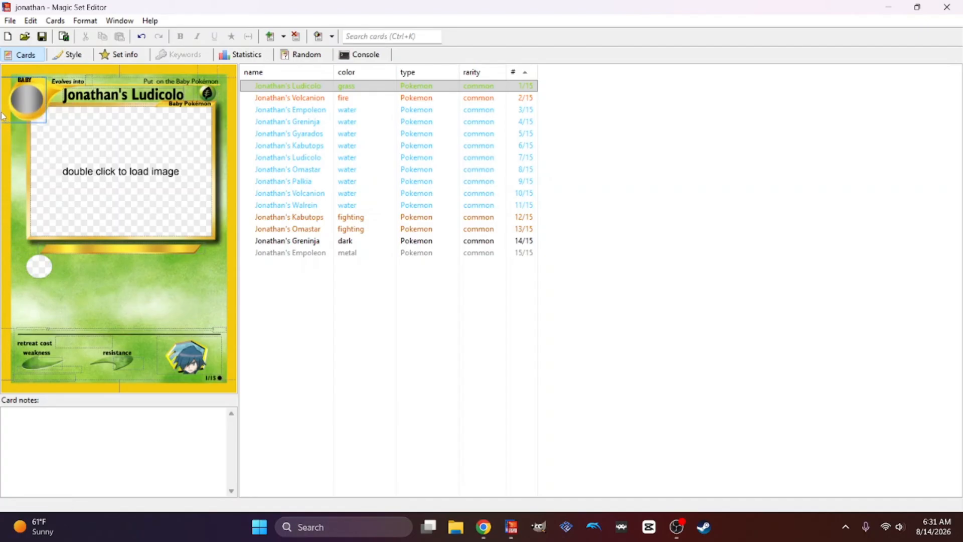
{"action": "left_click", "coordinate": [6, 117]}
{"action": "left_click", "coordinate": [26, 140]}
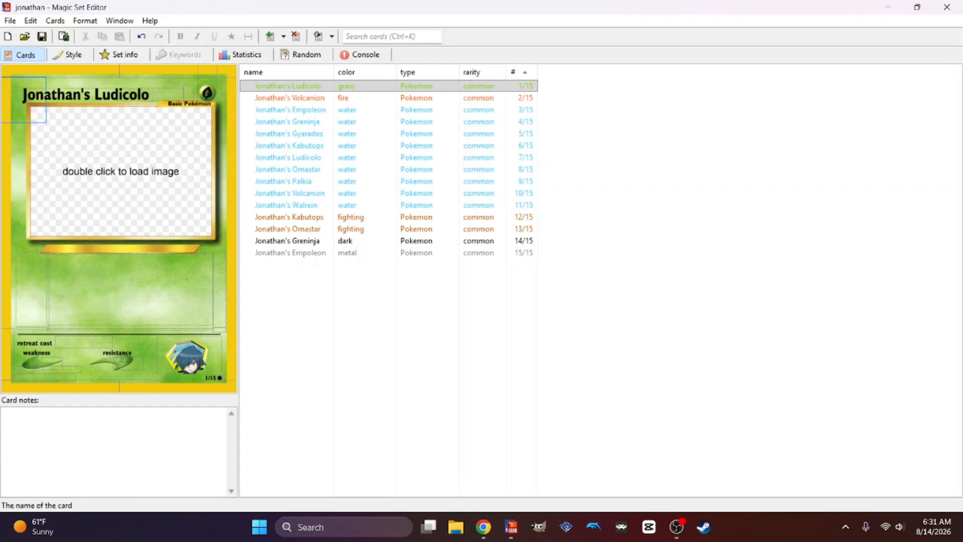
- Examine the name text and the gym leader portrait choices on the Ludicolo card, keeping Falkner
{"action": "left_click_drag", "start_coordinate": [152, 95], "coordinate": [19, 95]}
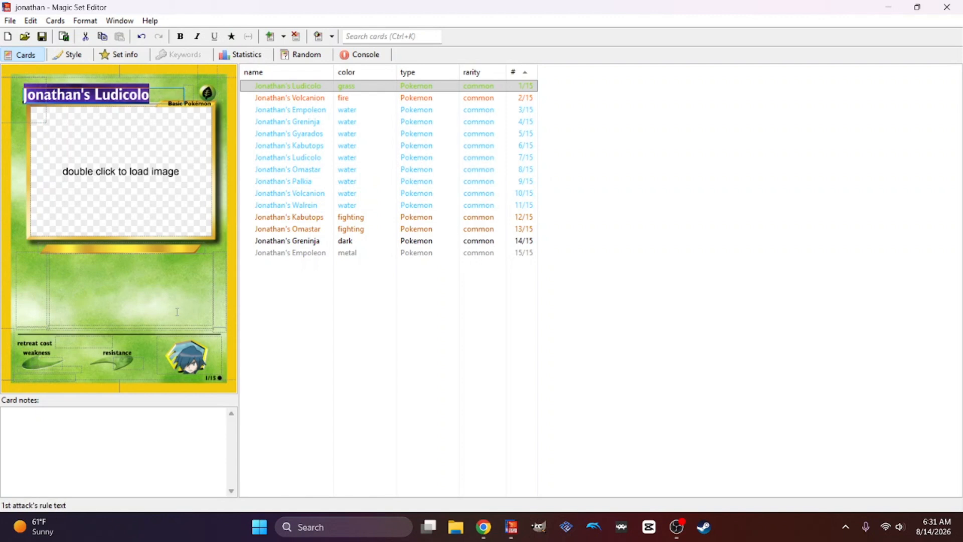
{"action": "left_click", "coordinate": [191, 359]}
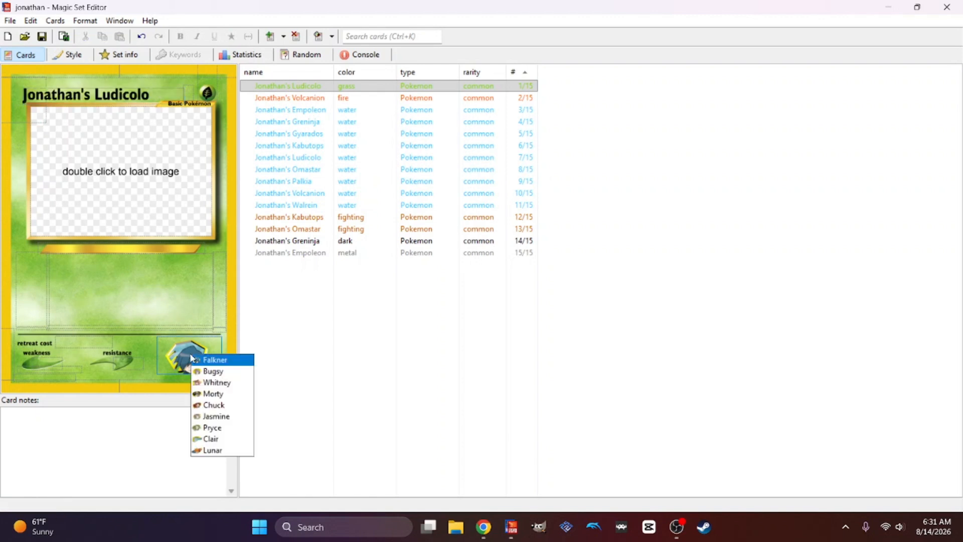
{"action": "left_click", "coordinate": [222, 360]}
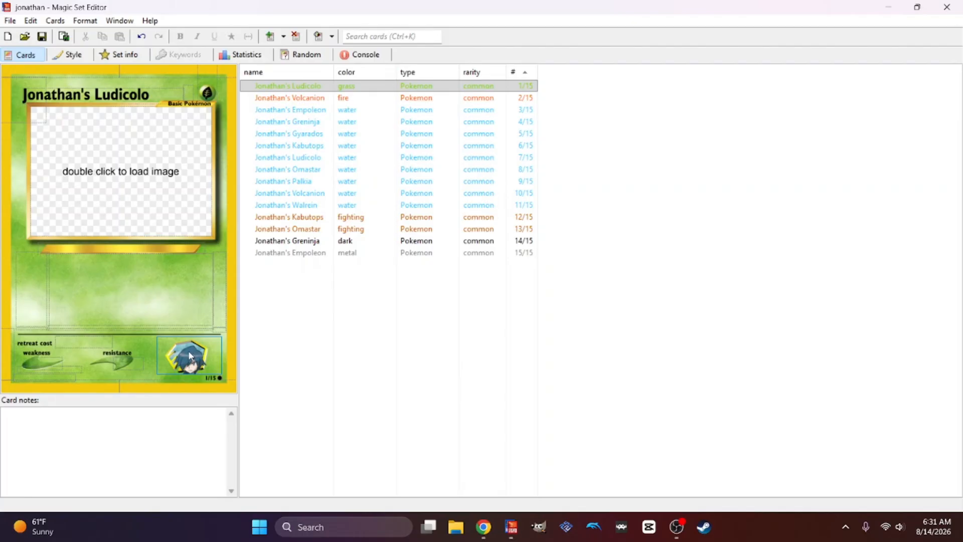
- Try the Classic card face for the set and check the Ludicolo card's layout with it
{"action": "left_click", "coordinate": [68, 55]}
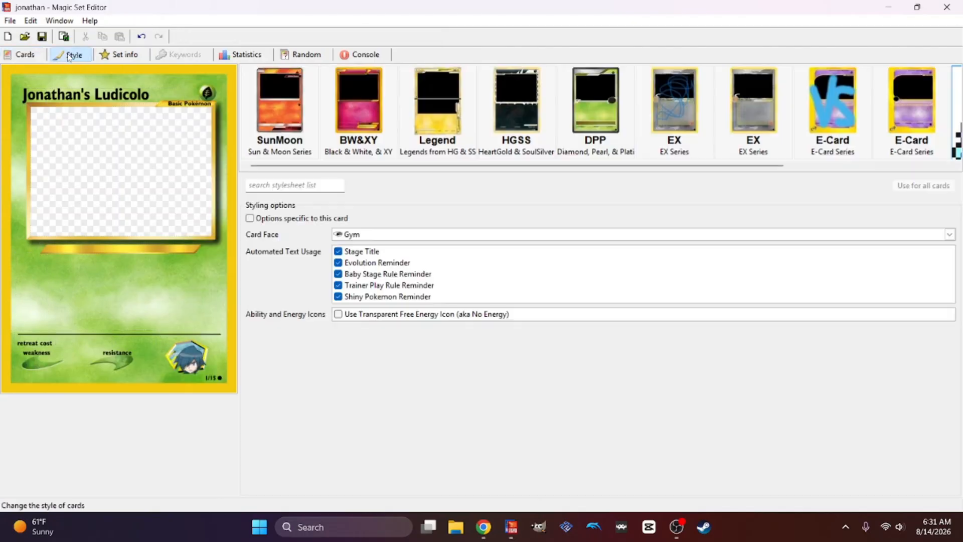
{"action": "left_click", "coordinate": [371, 240]}
{"action": "left_click", "coordinate": [371, 254]}
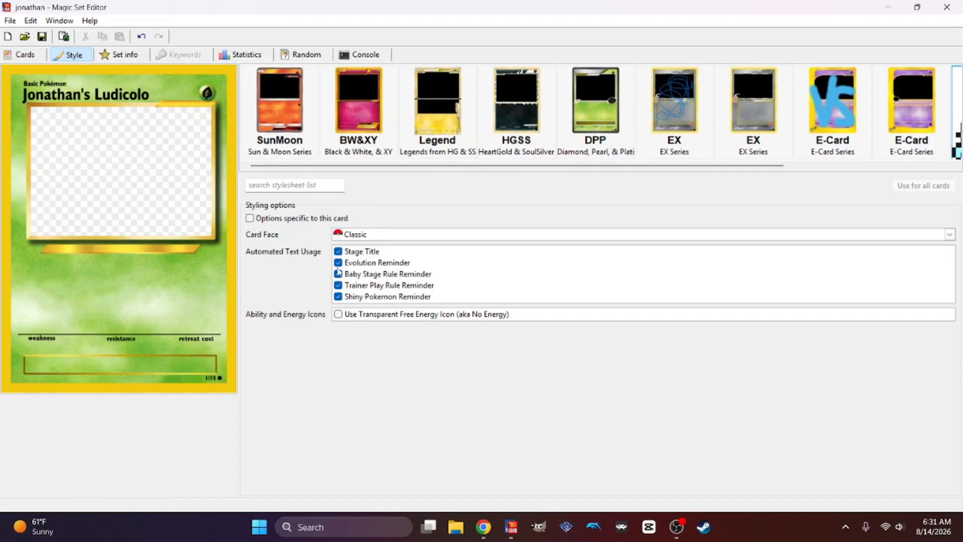
{"action": "left_click", "coordinate": [15, 55]}
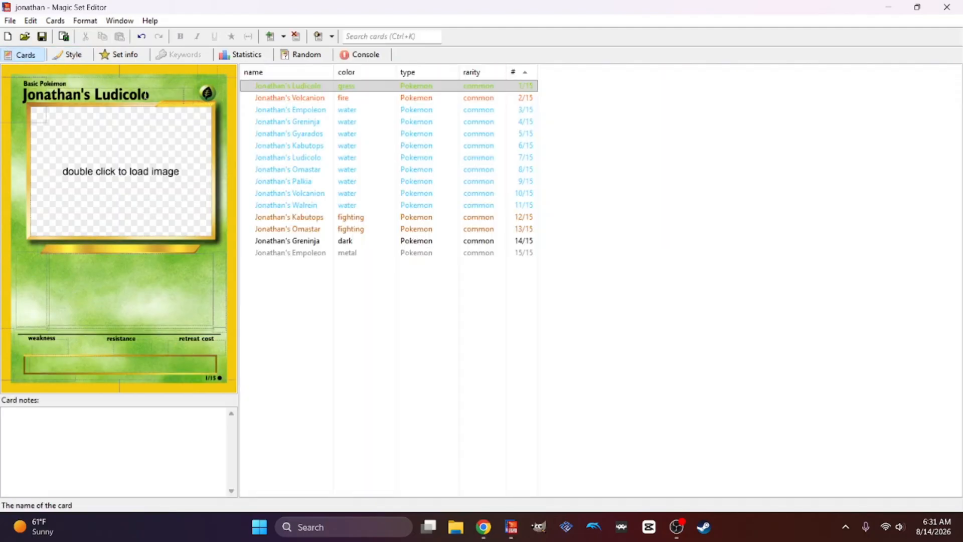
{"action": "left_click_drag", "start_coordinate": [158, 95], "coordinate": [15, 103]}
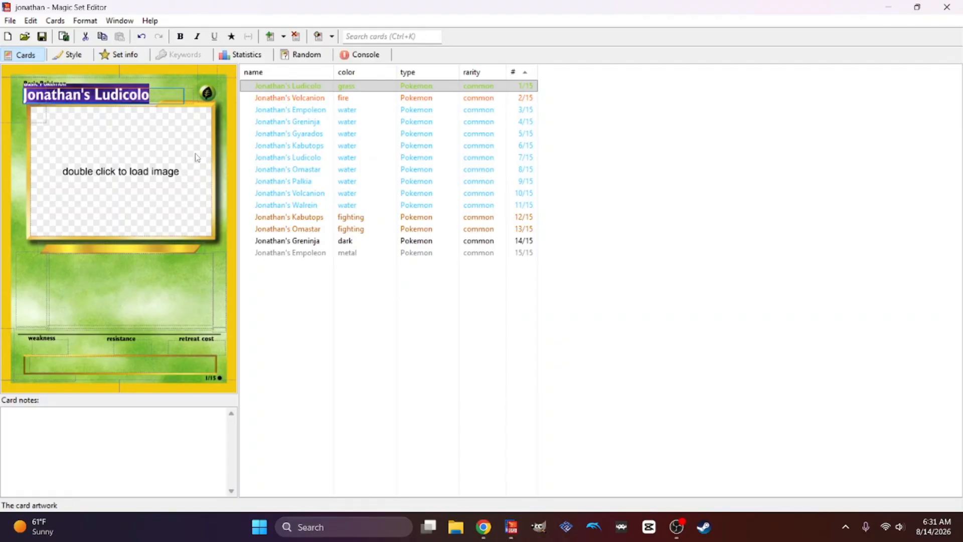
- Set the card face to Gym in the styling options and return to the card list
{"action": "left_click", "coordinate": [74, 55]}
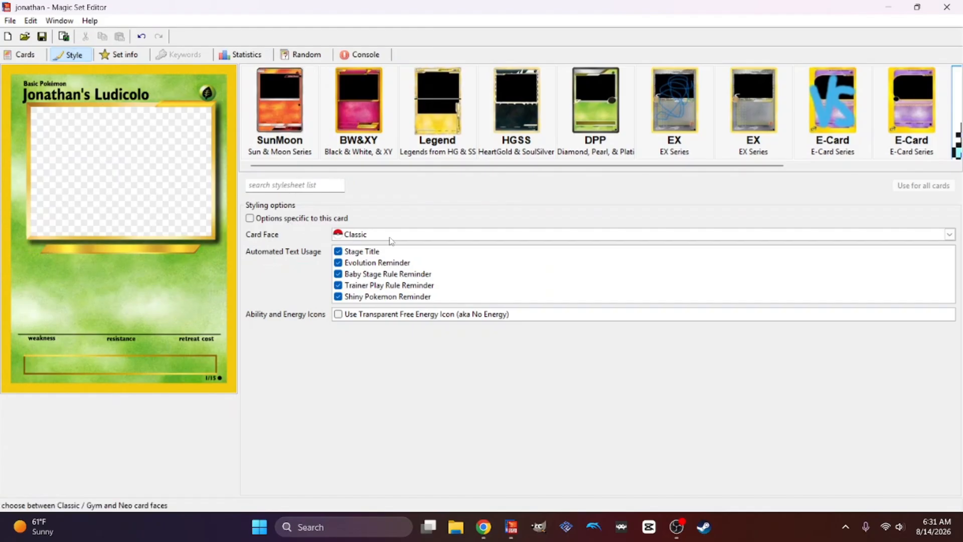
{"action": "left_click", "coordinate": [408, 236]}
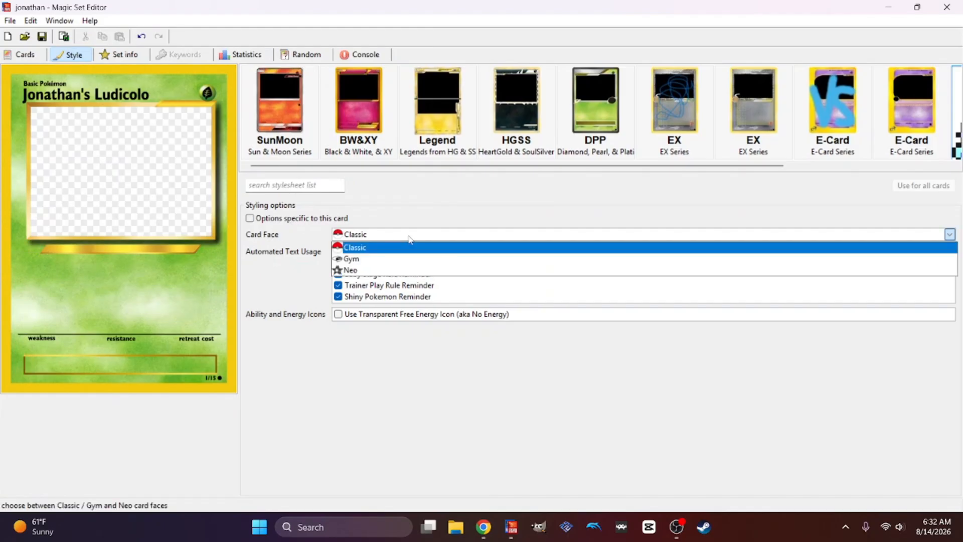
{"action": "left_click", "coordinate": [370, 260]}
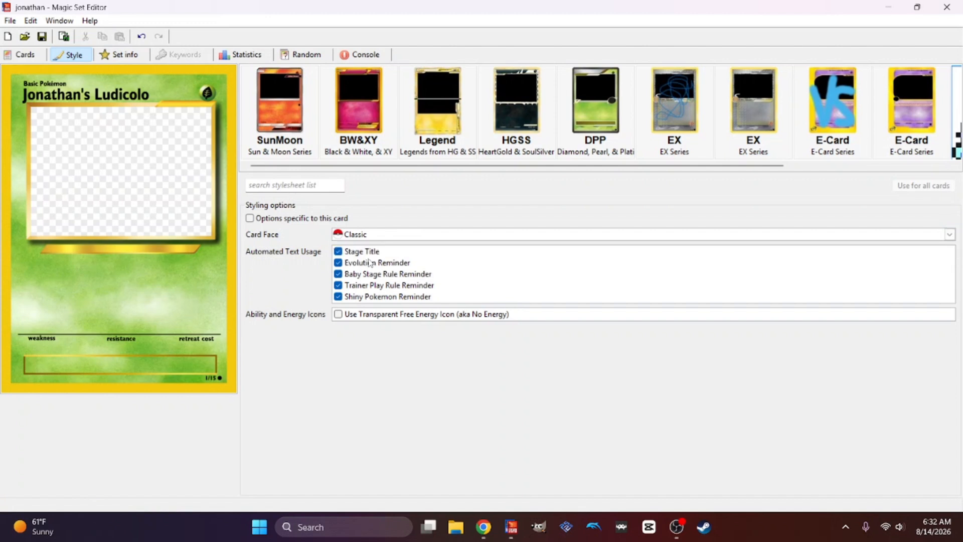
{"action": "left_click", "coordinate": [23, 54]}
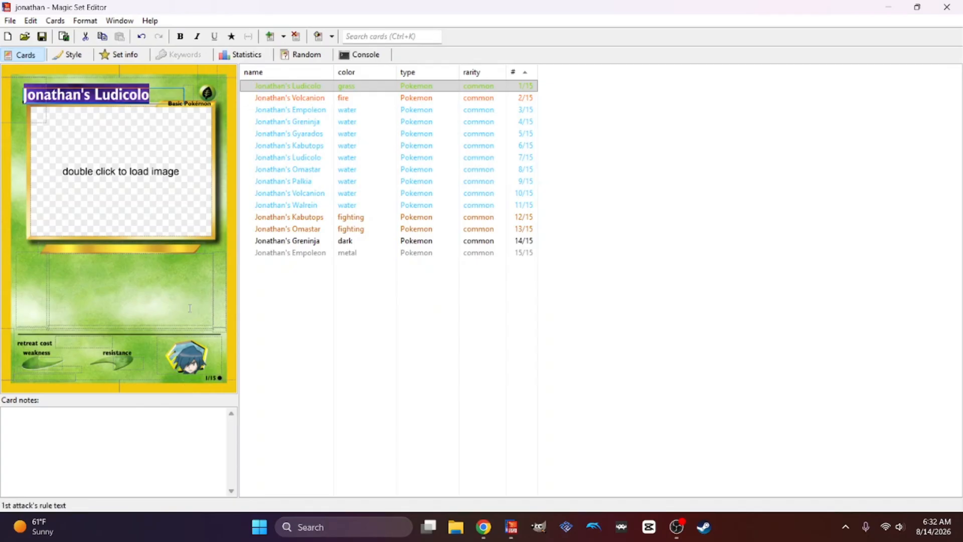
- Set the stage type of the grass Ludicolo card to Stage 2
{"action": "left_click", "coordinate": [6, 103]}
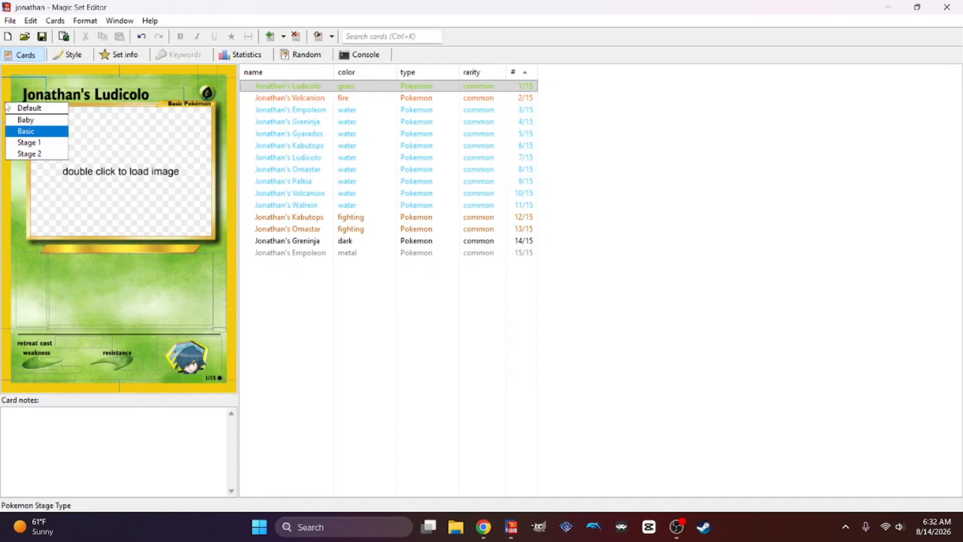
{"action": "left_click", "coordinate": [12, 140]}
{"action": "left_click", "coordinate": [13, 115]}
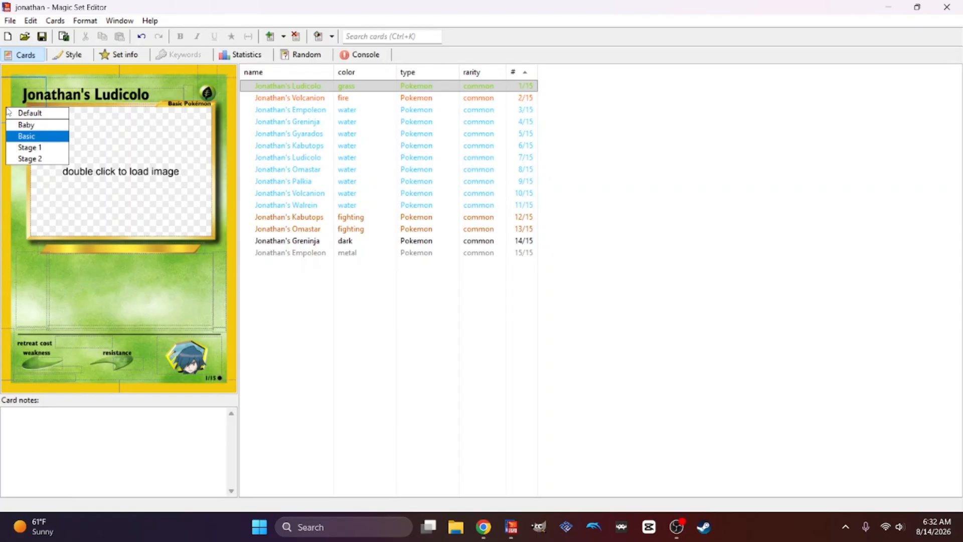
{"action": "left_click", "coordinate": [20, 157]}
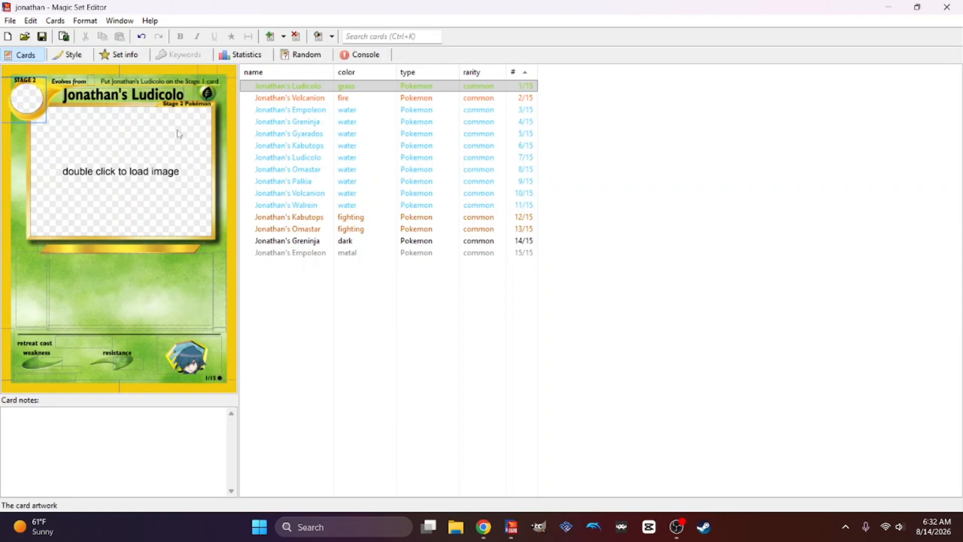
- Enter 80 HP as the Ludicolo card's hit points and CC as its retreat cost
{"action": "left_click", "coordinate": [190, 95]}
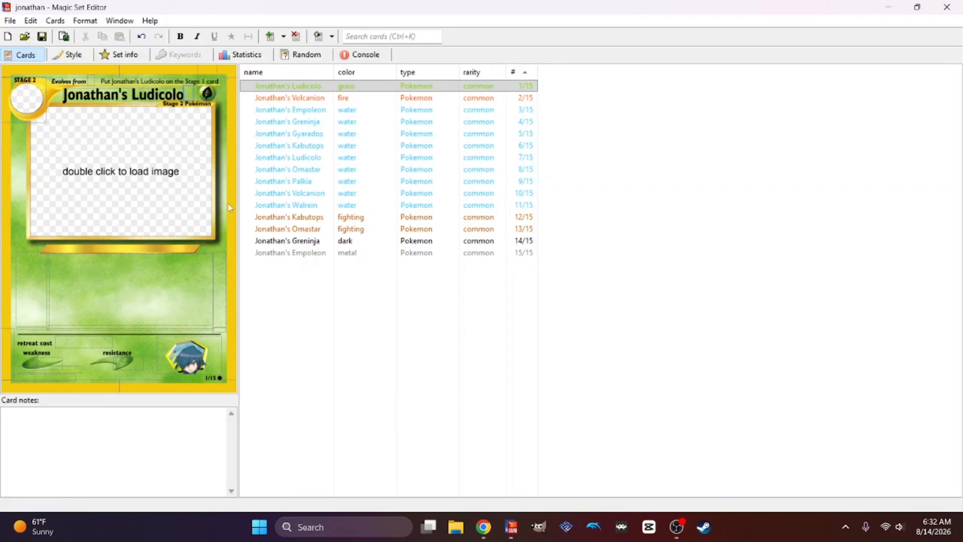
{"action": "type", "text": "80 HP"}
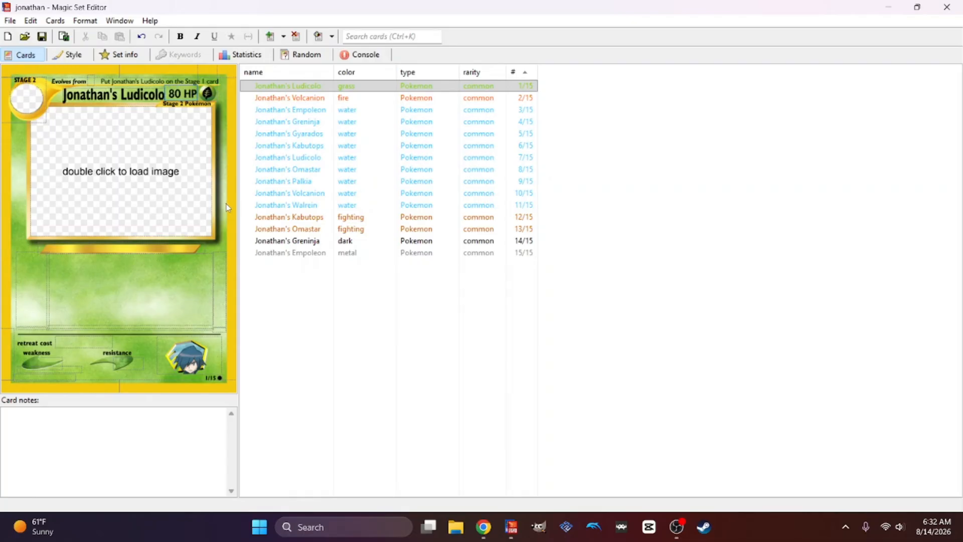
{"action": "left_click", "coordinate": [73, 345]}
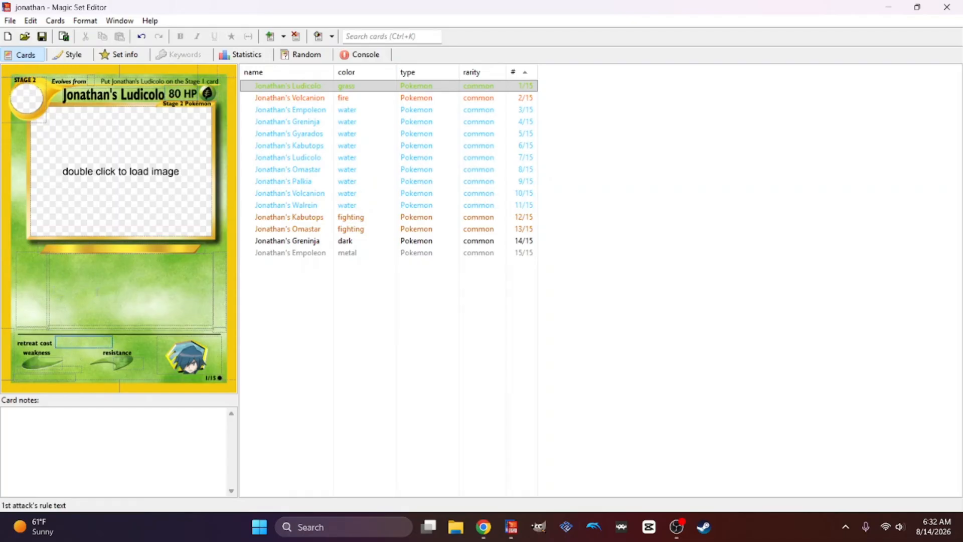
{"action": "type", "text": "CC"}
- Set the Ludicolo card's weakness to Lightning with the energy code L
{"action": "left_click", "coordinate": [55, 353]}
{"action": "type", "text": "L"}
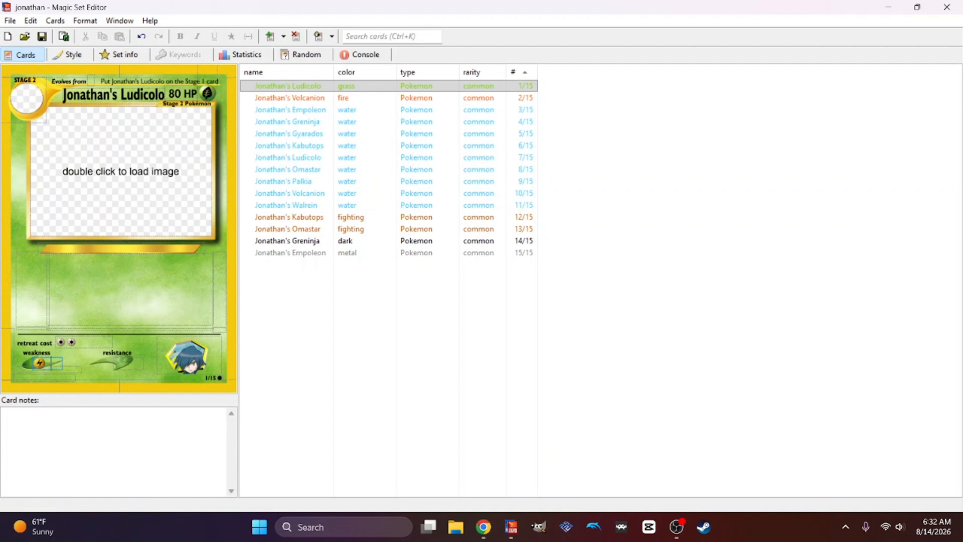
{"action": "left_click", "coordinate": [122, 363]}
{"action": "left_click", "coordinate": [49, 363]}
- Switch to Chrome and examine Ludicolo's Pokédex data, base stats and type defenses on the Pokémon Database page
{"action": "left_click", "coordinate": [484, 527]}
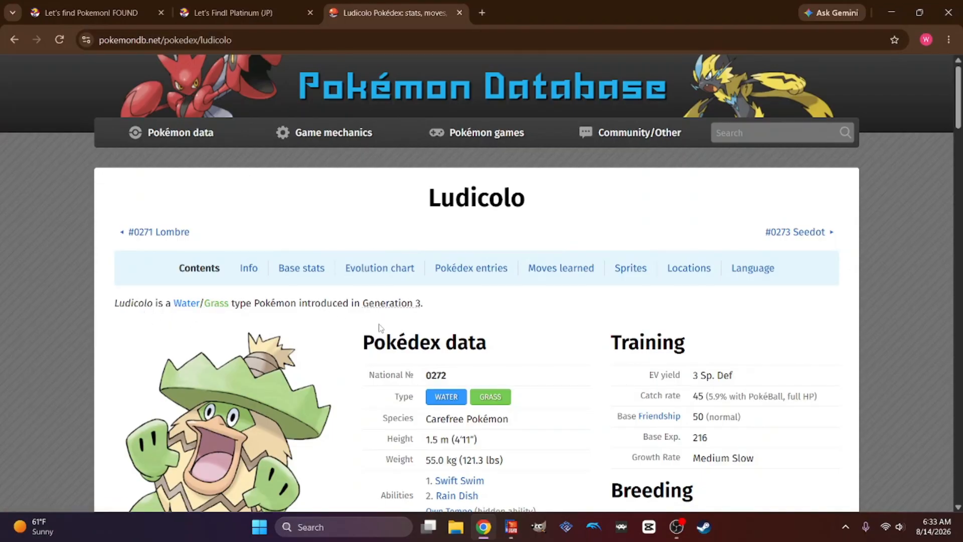
{"action": "scroll", "coordinate": [332, 371], "scroll_direction": "down", "scroll_amount": 2}
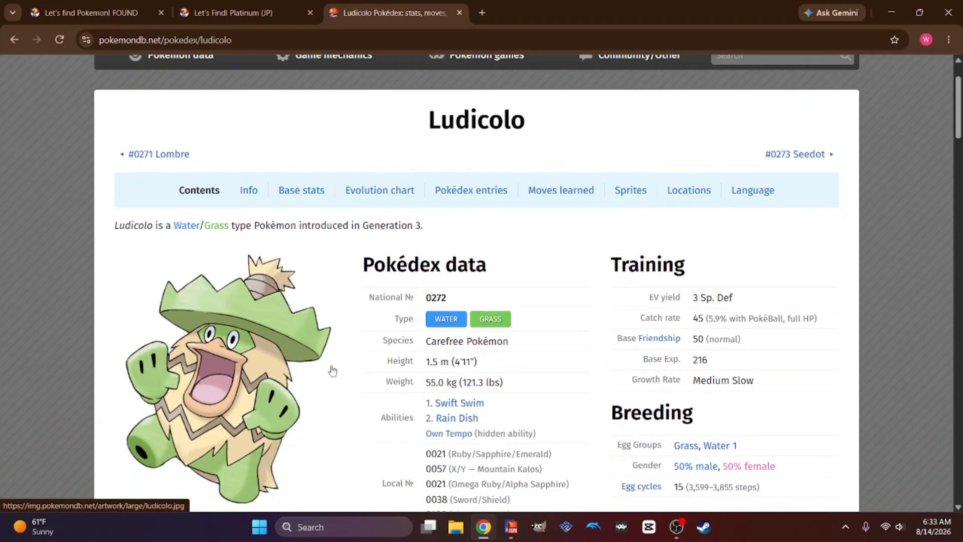
{"action": "scroll", "coordinate": [331, 371], "scroll_direction": "down", "scroll_amount": 1}
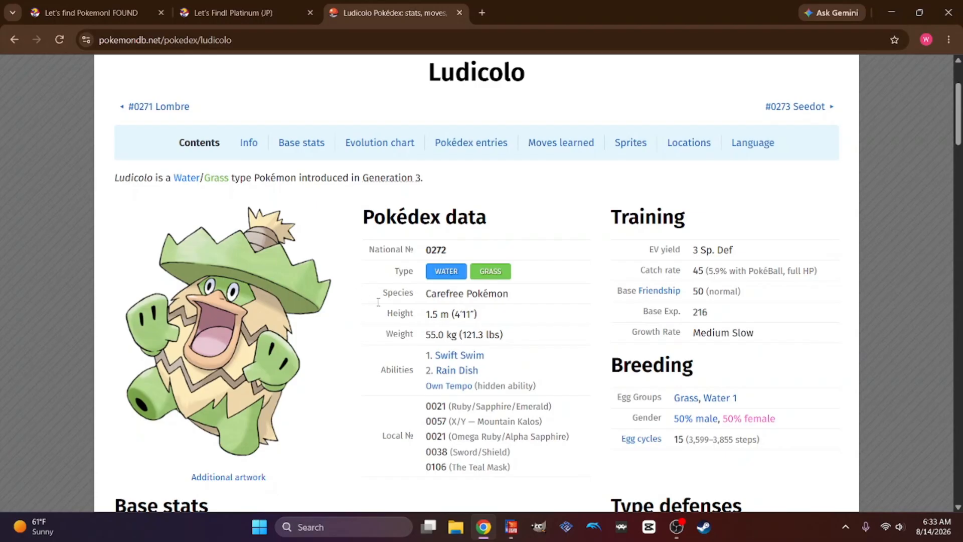
{"action": "scroll", "coordinate": [378, 302], "scroll_direction": "down", "scroll_amount": 1}
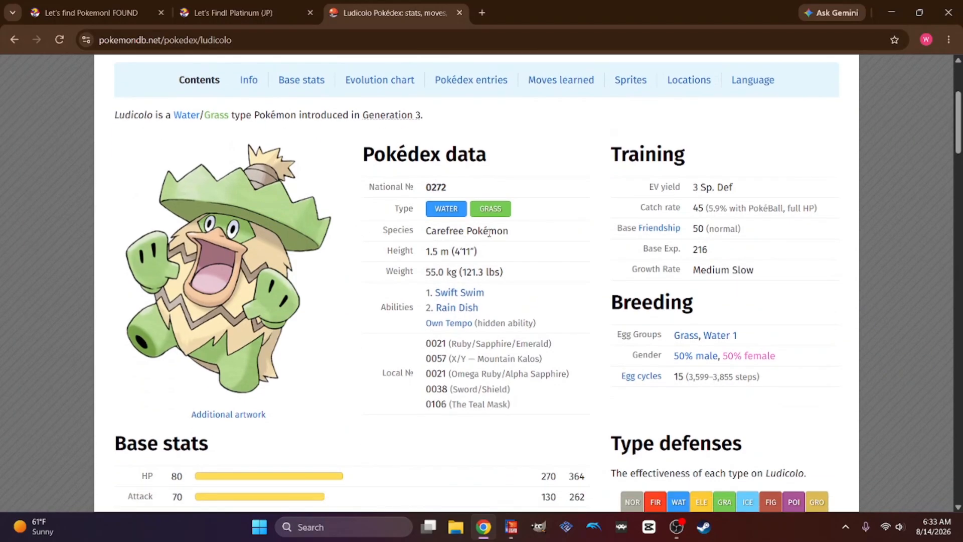
{"action": "scroll", "coordinate": [293, 347], "scroll_direction": "down", "scroll_amount": 4}
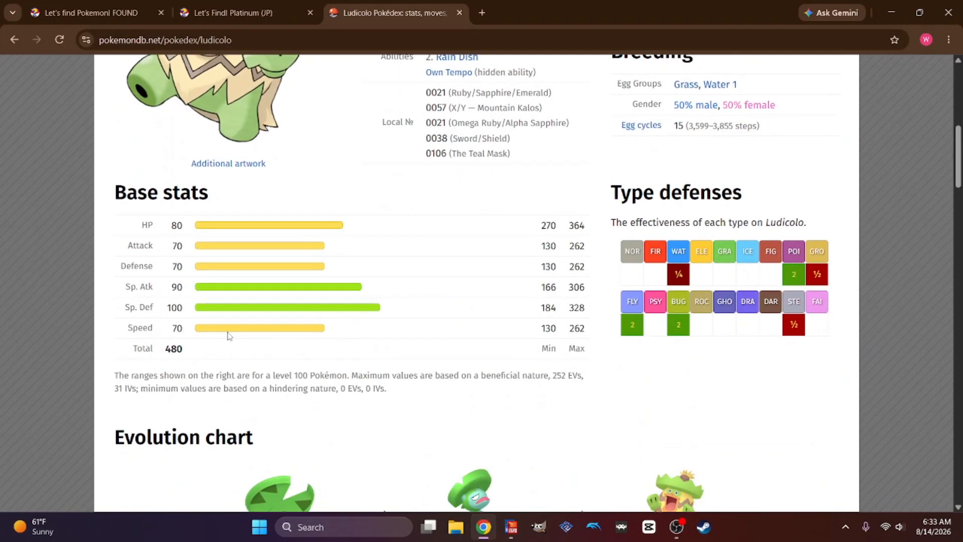
- Recheck Ludicolo's type defenses, switch back to Magic Set Editor and change the Ludicolo card's weakness to Grass
{"action": "scroll", "coordinate": [294, 308], "scroll_direction": "up", "scroll_amount": 2}
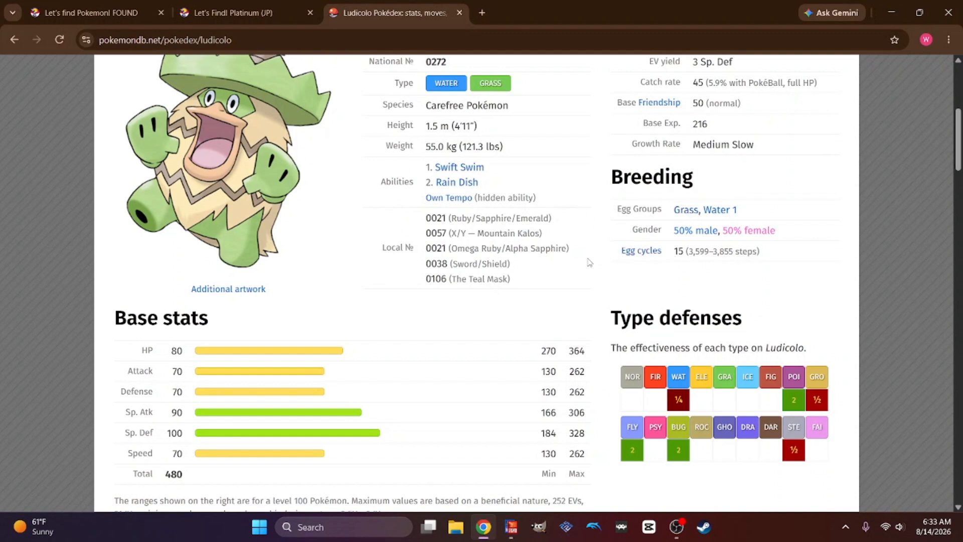
{"action": "scroll", "coordinate": [591, 261], "scroll_direction": "down", "scroll_amount": 1}
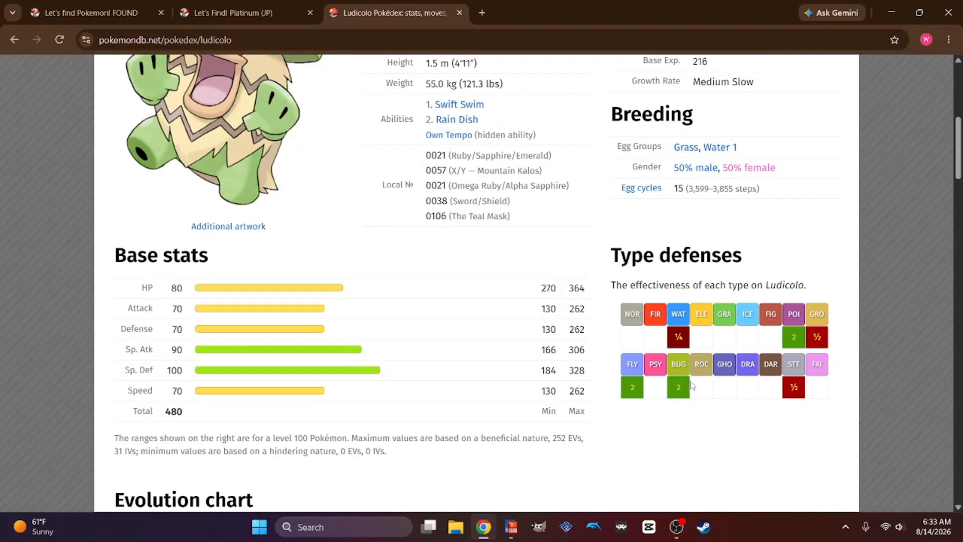
{"action": "left_click", "coordinate": [511, 527]}
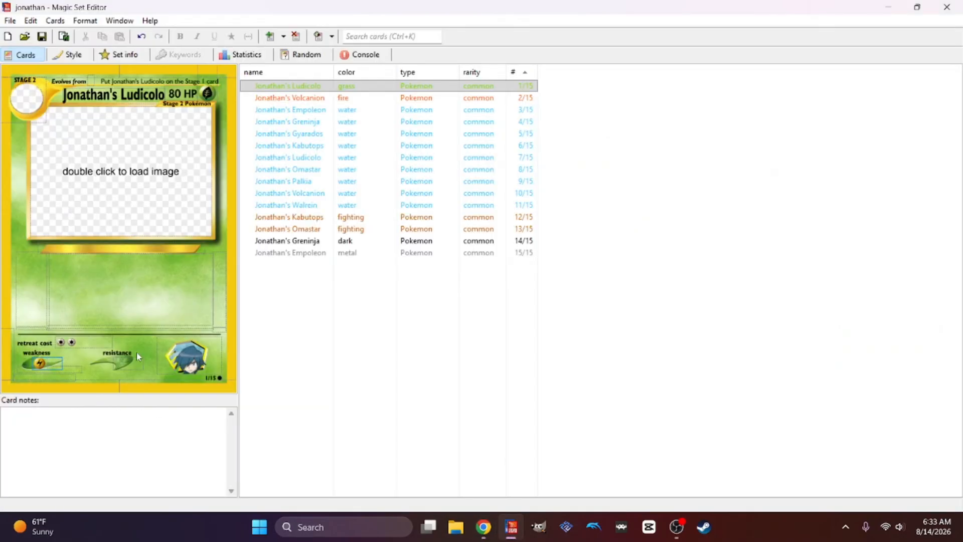
{"action": "key", "text": "BackSpace"}
{"action": "type", "text": "d"}
- Check the type defenses in Chrome once more and set the card's resistance to Water with W-30 in Magic Set Editor
{"action": "left_click", "coordinate": [483, 527]}
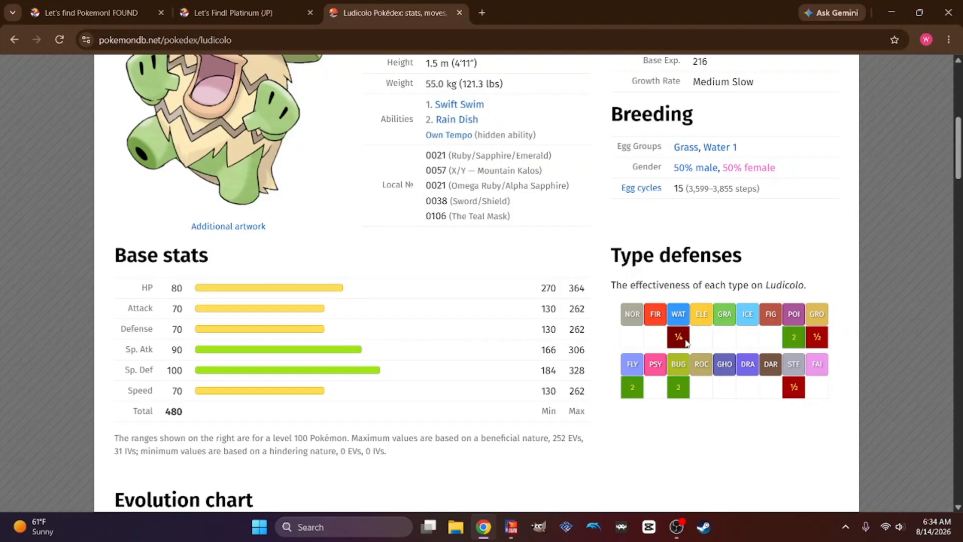
{"action": "left_click", "coordinate": [511, 527]}
{"action": "key", "text": "Tab"}
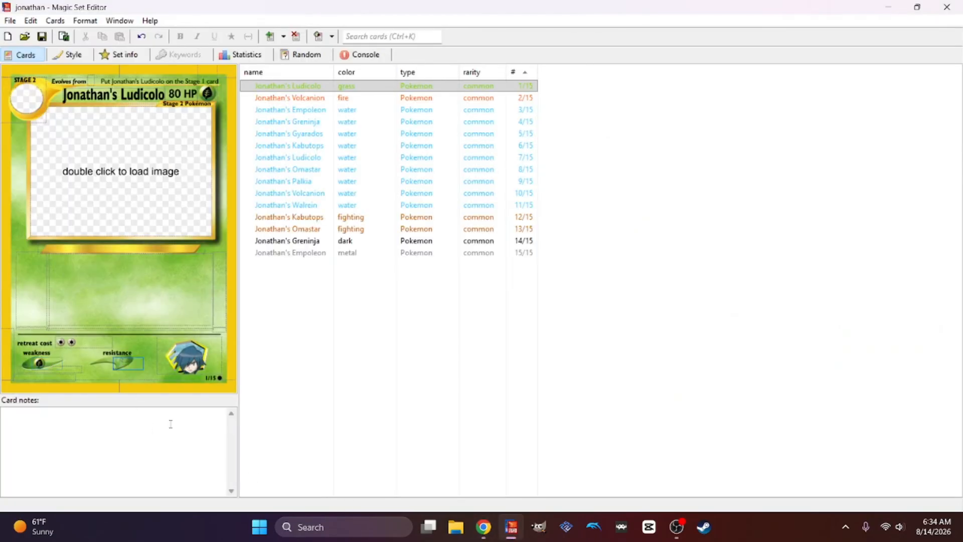
{"action": "type", "text": "W-30"}
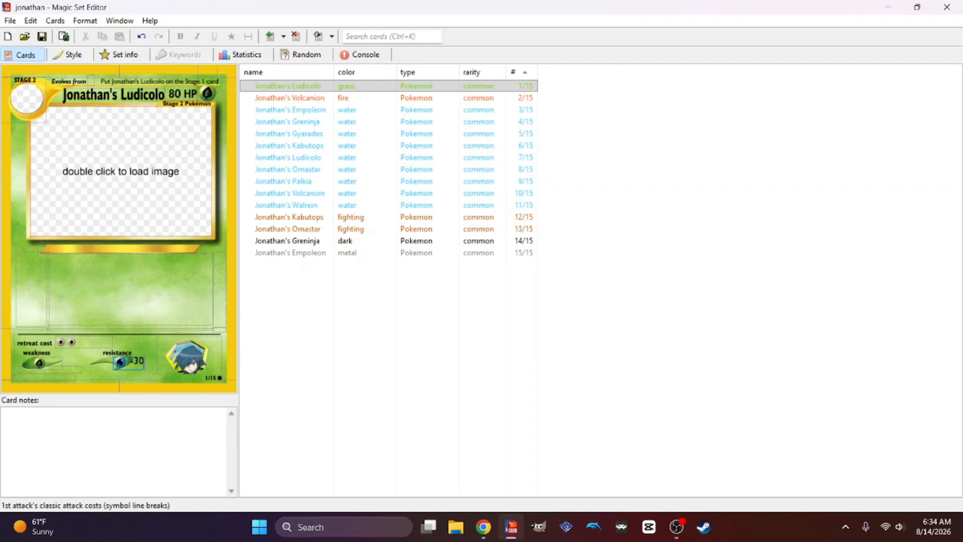
- Start the first attack's rule text with the heading "Pokémon Power: Rain Dish"
{"action": "left_click", "coordinate": [32, 288]}
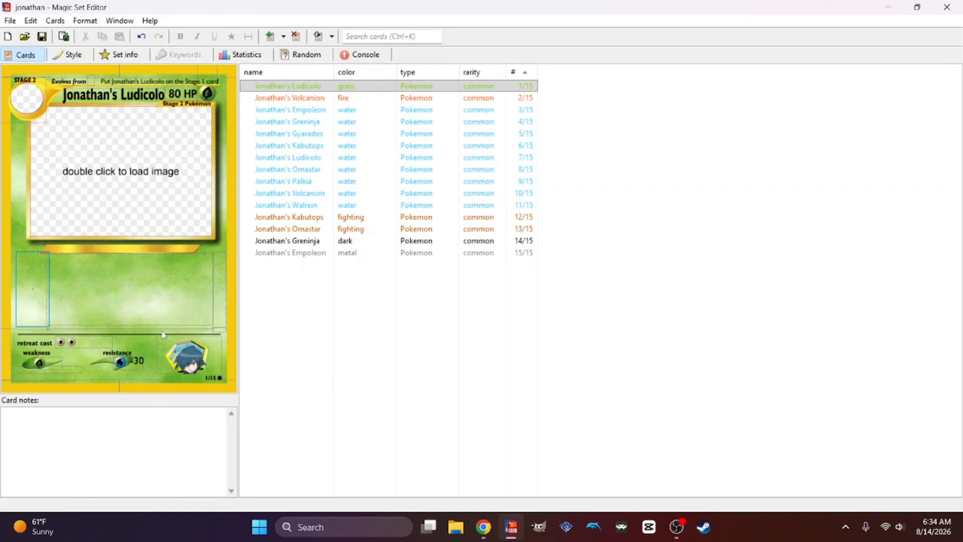
{"action": "left_click", "coordinate": [114, 282]}
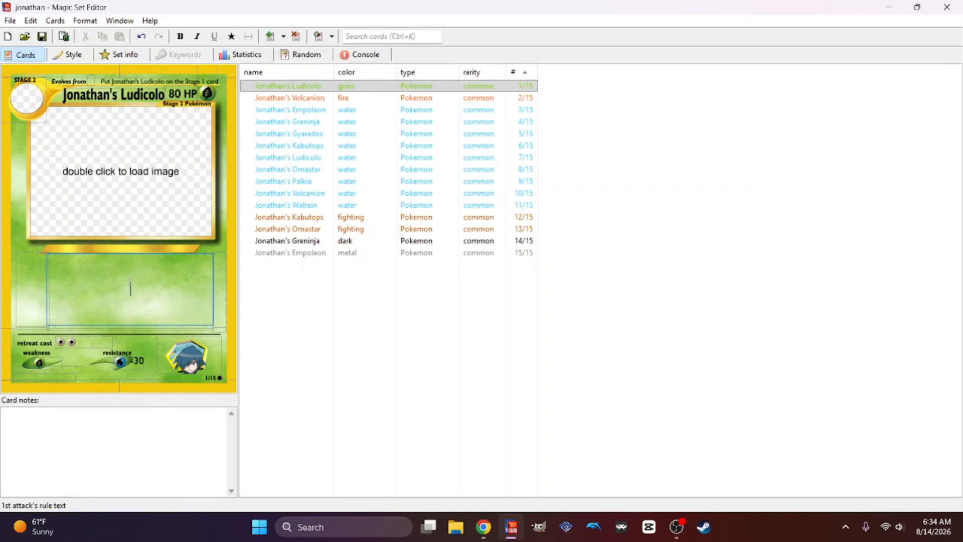
{"action": "type", "text": "Pokémon Powe"}
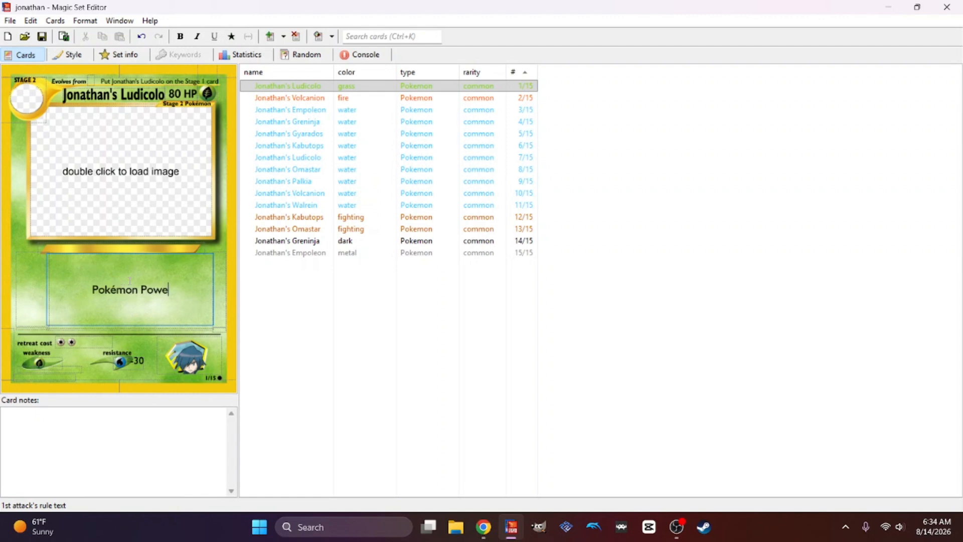
{"action": "type", "text": "r: R"}
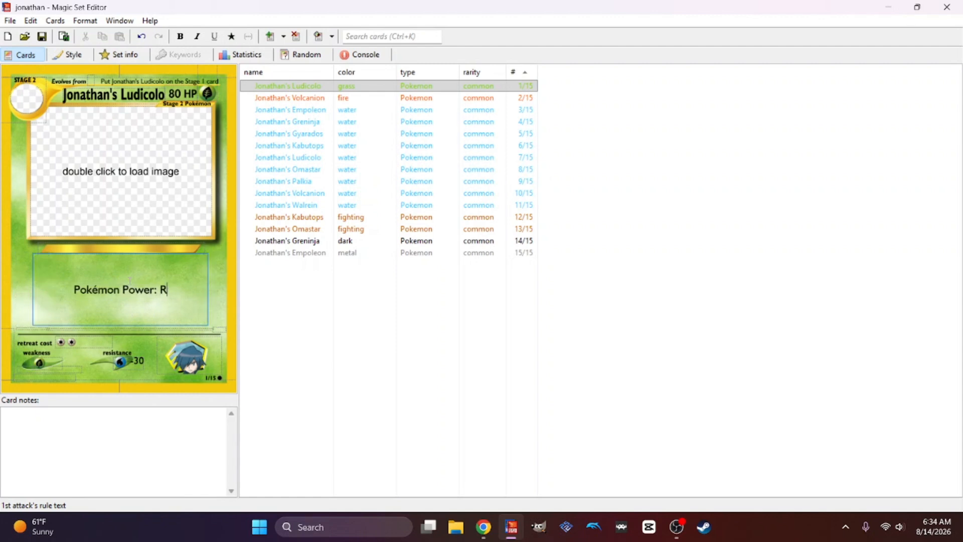
{"action": "type", "text": "ain Dish"}
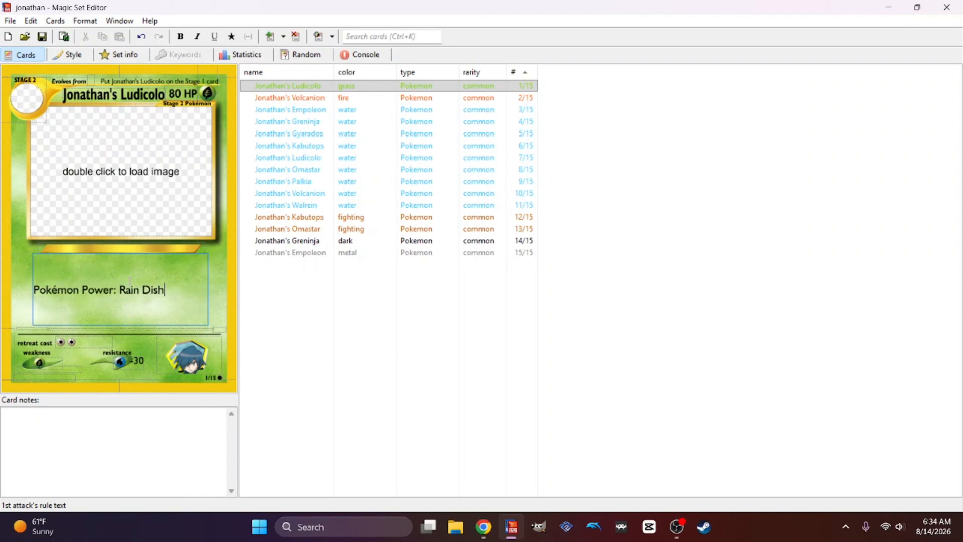
- Switch to Chrome, open the Rain Dish ability from Ludicolo's page and examine its effect and game descriptions
{"action": "left_click", "coordinate": [489, 504]}
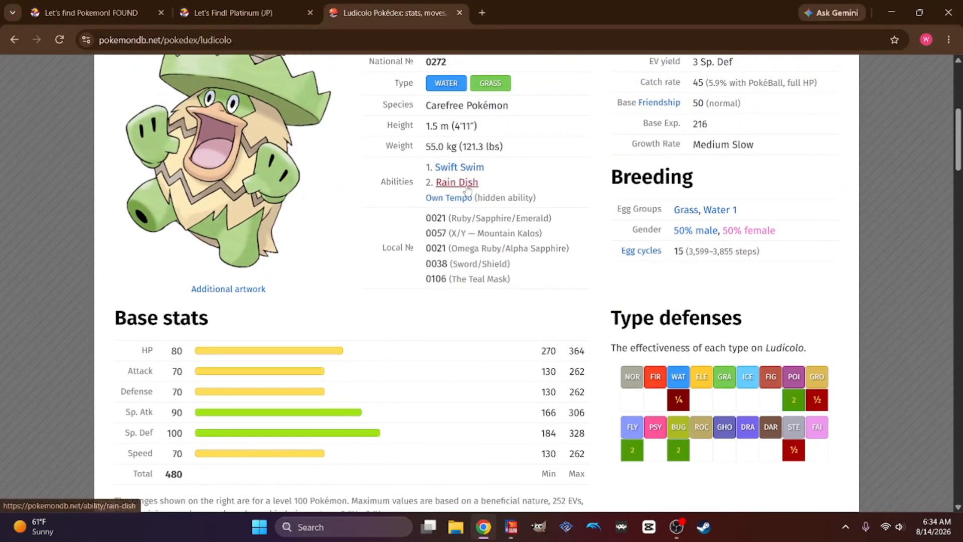
{"action": "left_click", "coordinate": [451, 186]}
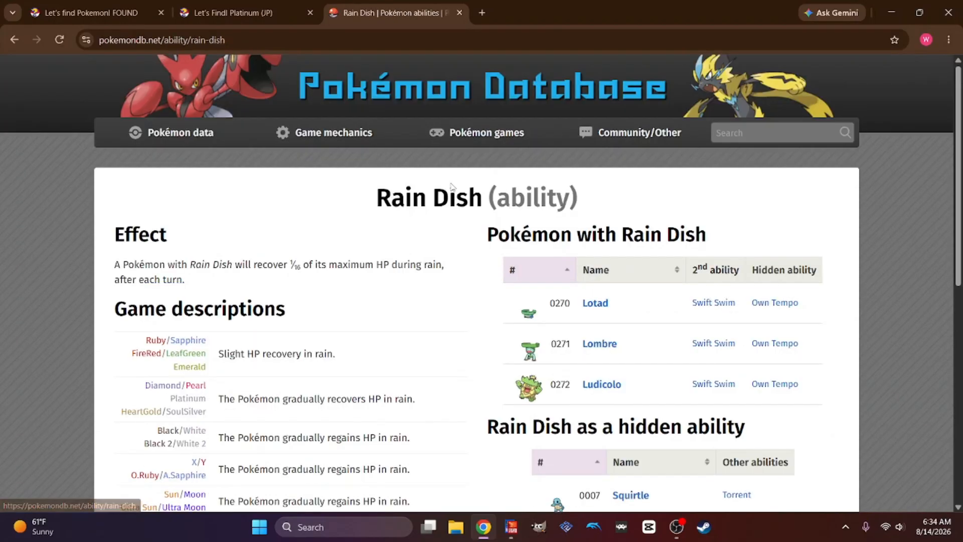
{"action": "scroll", "coordinate": [384, 292], "scroll_direction": "down", "scroll_amount": 1}
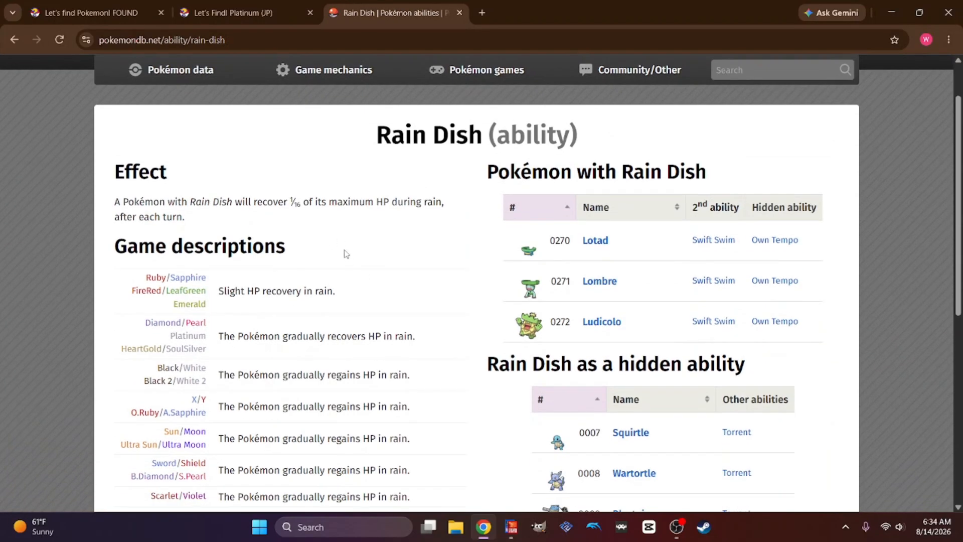
{"action": "scroll", "coordinate": [564, 339], "scroll_direction": "down", "scroll_amount": 4}
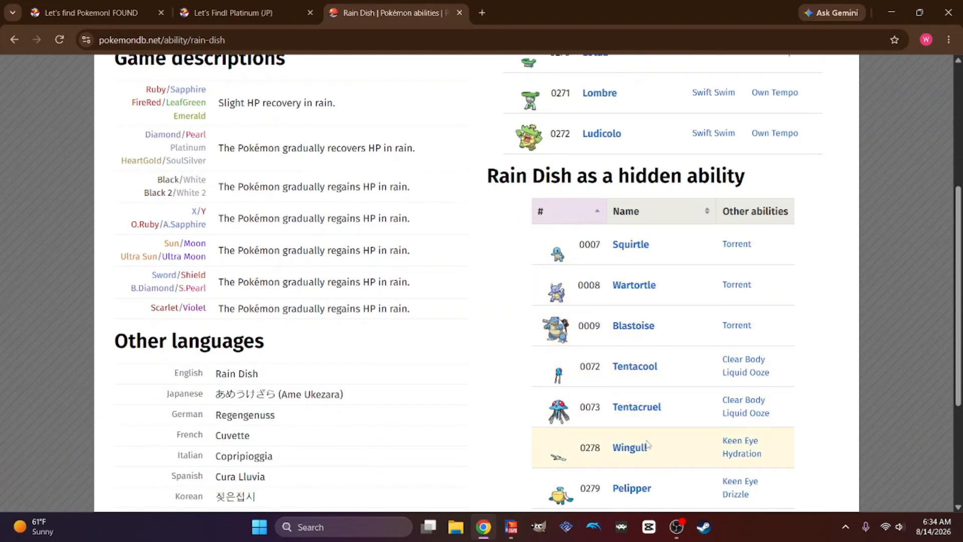
{"action": "scroll", "coordinate": [647, 444], "scroll_direction": "down", "scroll_amount": 4}
{"action": "scroll", "coordinate": [546, 390], "scroll_direction": "up", "scroll_amount": 5}
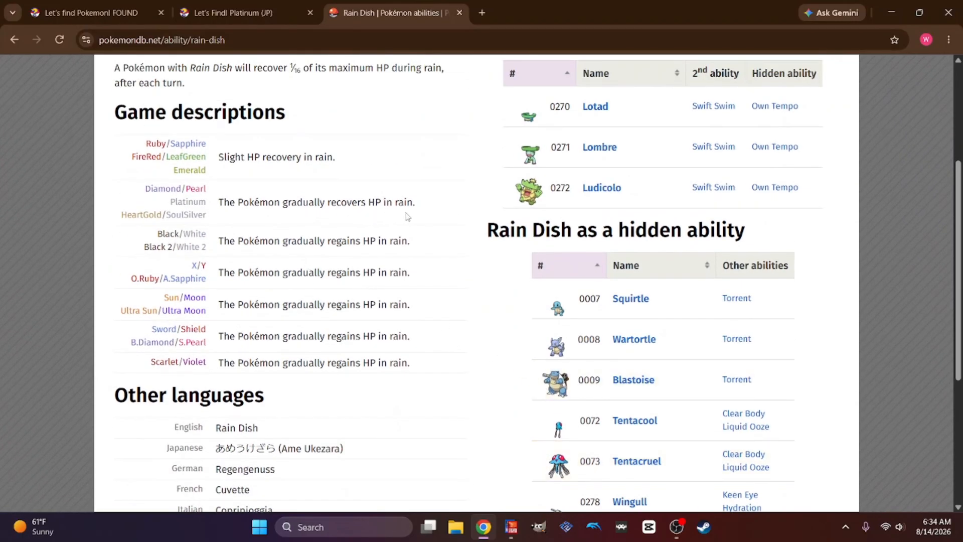
- Back in Magic Set Editor, continue the rule text with "If the current weather is Rain, remove 2 damage counters from"
{"action": "left_click", "coordinate": [513, 528]}
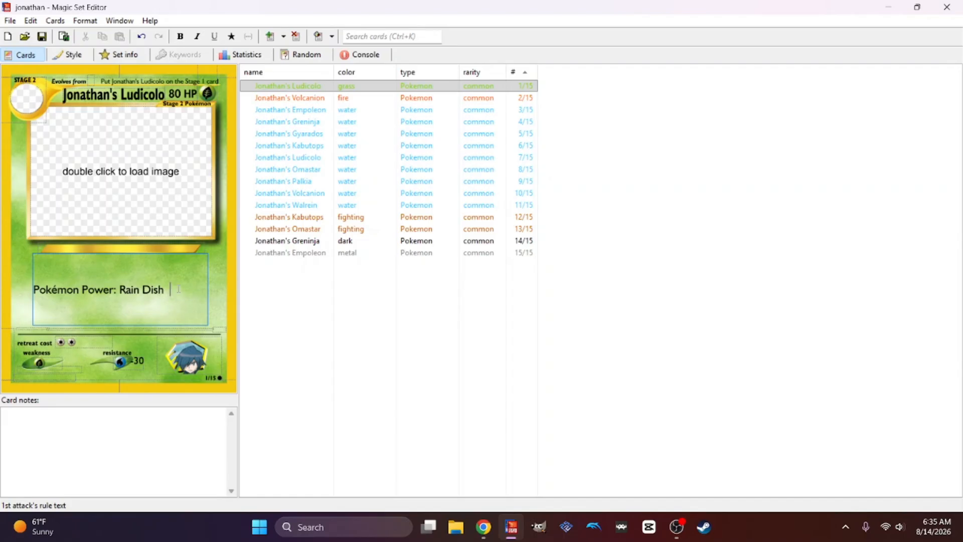
{"action": "type", "text": "If it"}
{"action": "key", "text": "BackSpace"}
{"action": "key", "text": "BackSpace"}
{"action": "type", "text": "the current"}
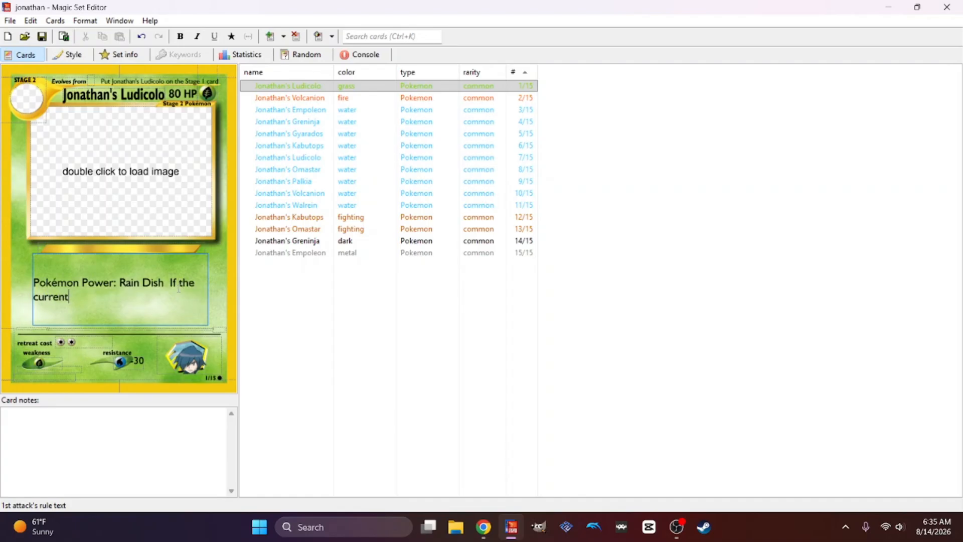
{"action": "type", "text": " weather is Rain, remove "}
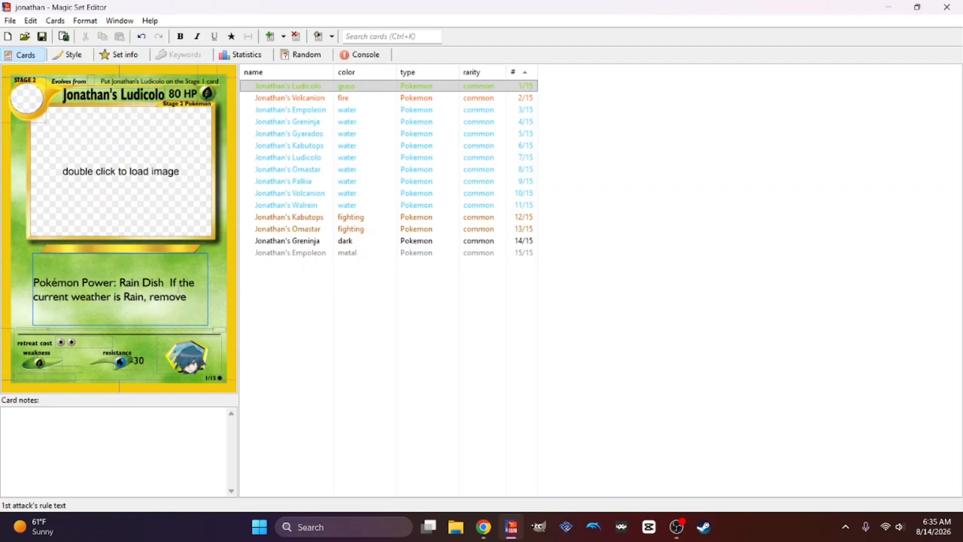
{"action": "type", "text": "2 damage "}
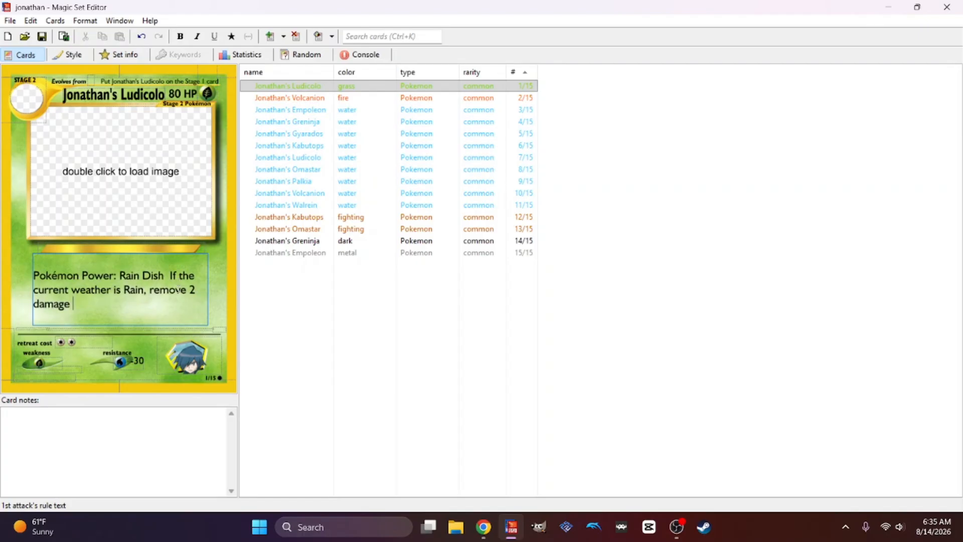
{"action": "type", "text": "counters from"}
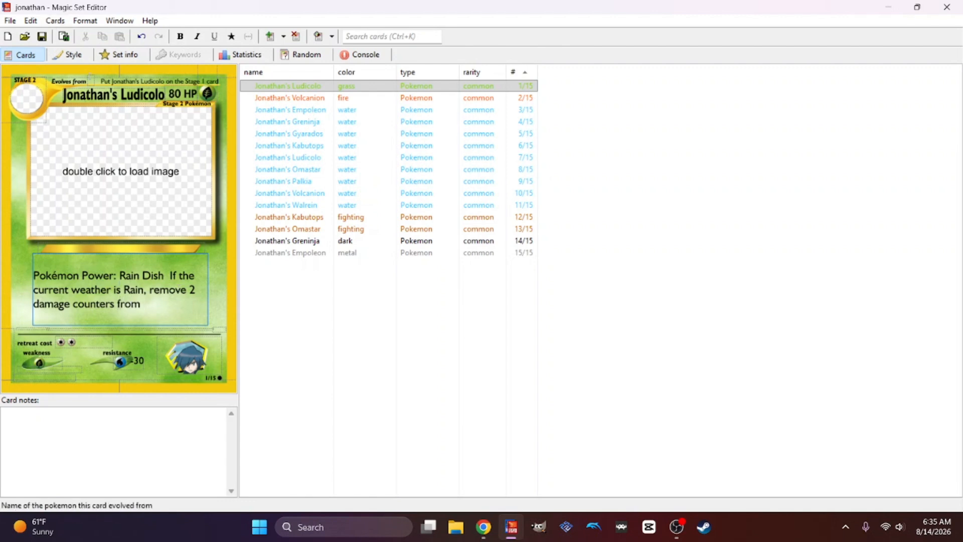
- Copy the card's name from its title and paste it at the end of the Rain Dish rule text, closing with a period
{"action": "left_click_drag", "start_coordinate": [64, 95], "coordinate": [165, 95]}
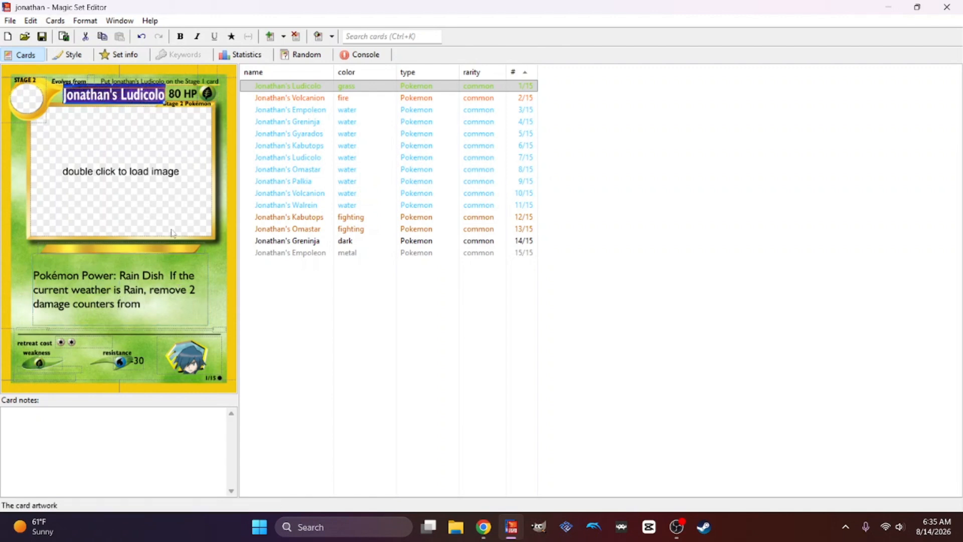
{"action": "key", "text": "ctrl+c"}
{"action": "left_click", "coordinate": [160, 305]}
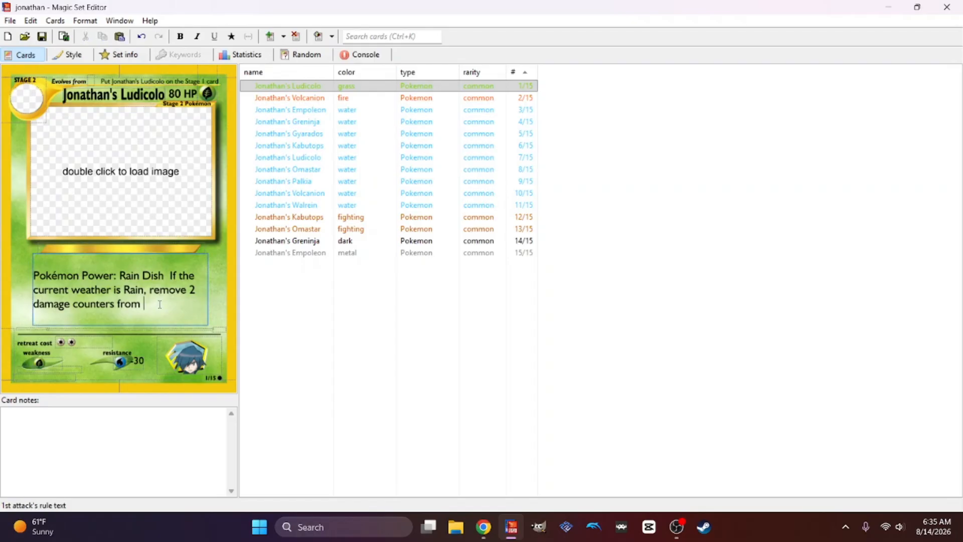
{"action": "key", "text": "ctrl+v"}
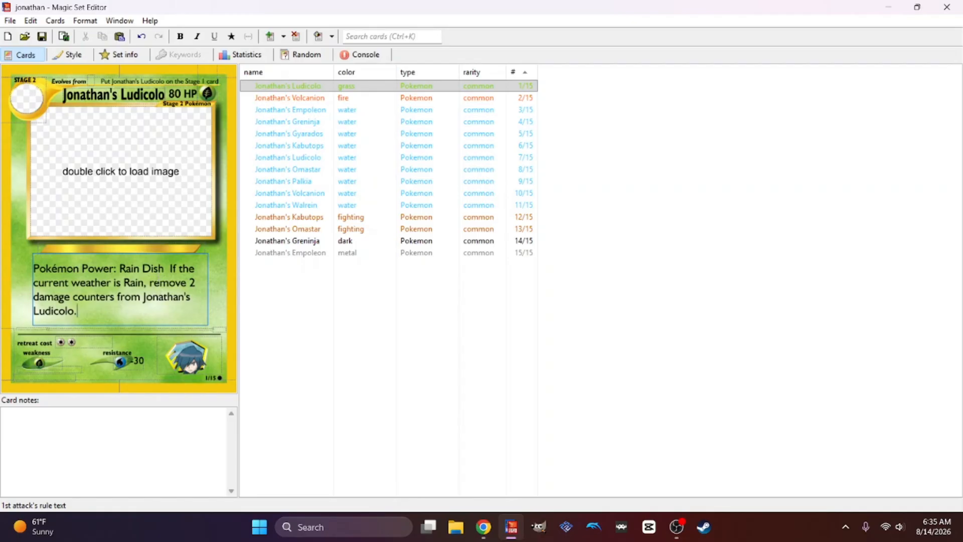
- Make the heading "Pokémon Power: Rain Dish" bold in the first attack's rule text
{"action": "key", "text": "ctrl+shift+Left"}
{"action": "key", "text": "ctrl+shift+Left"}
{"action": "key", "text": "ctrl+shift+Left"}
{"action": "key", "text": "ctrl+shift+Left"}
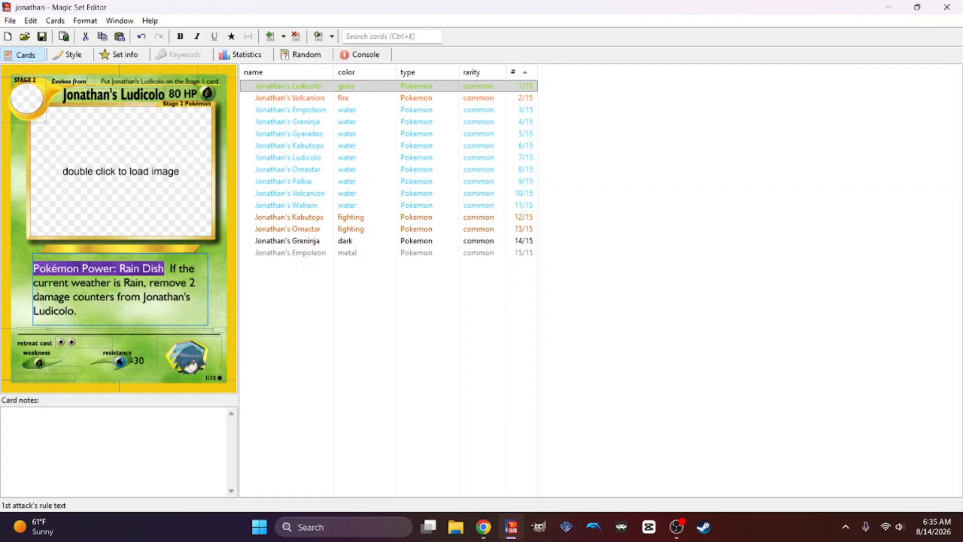
{"action": "left_click", "coordinate": [170, 282]}
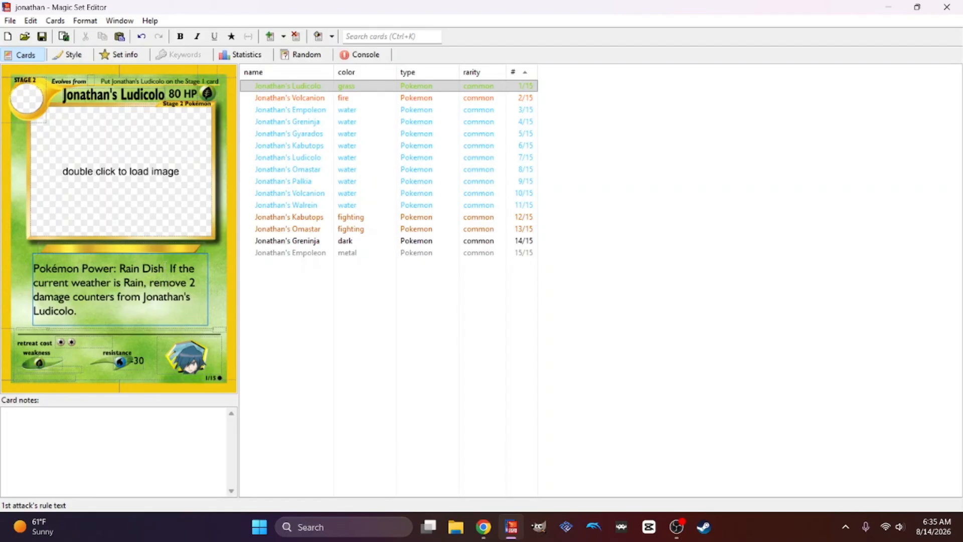
{"action": "left_click_drag", "start_coordinate": [165, 269], "coordinate": [22, 261]}
{"action": "left_click", "coordinate": [180, 36]}
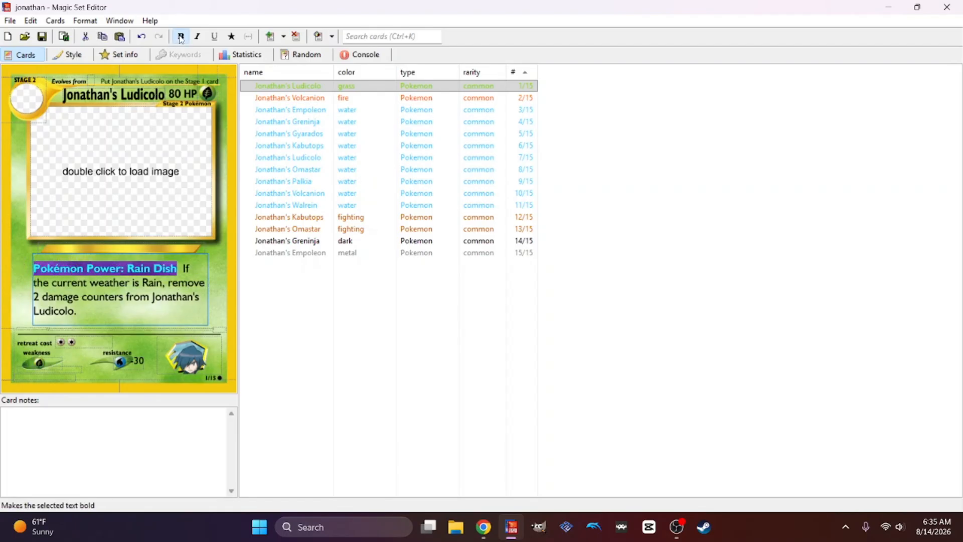
{"action": "left_click", "coordinate": [99, 314]}
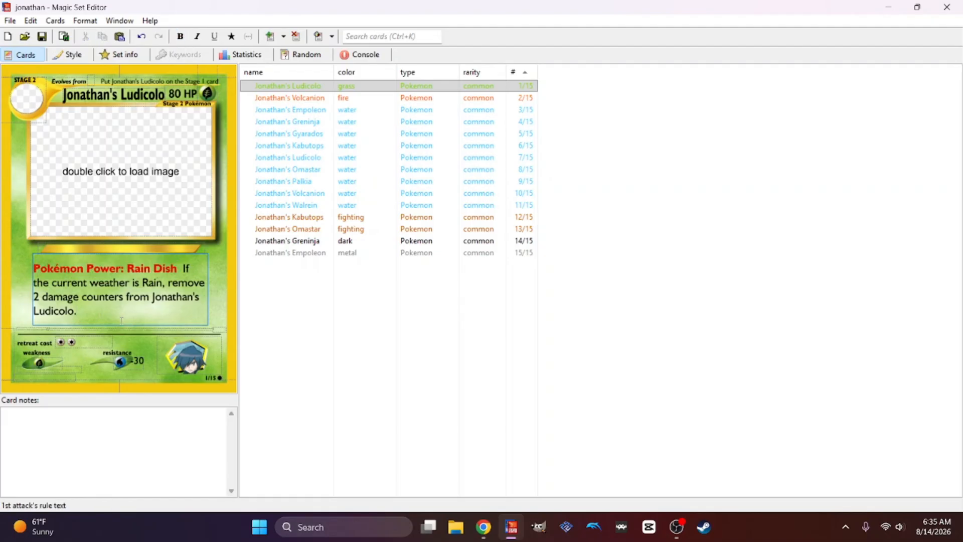
- Enter C in the second attack's rule text below the Rain Dish power
{"action": "left_click", "coordinate": [124, 329]}
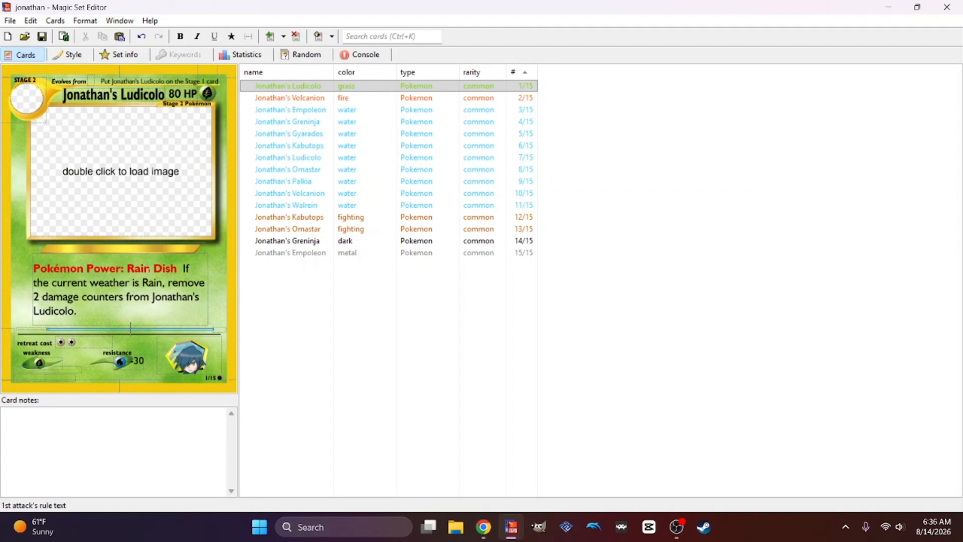
{"action": "type", "text": "C"}
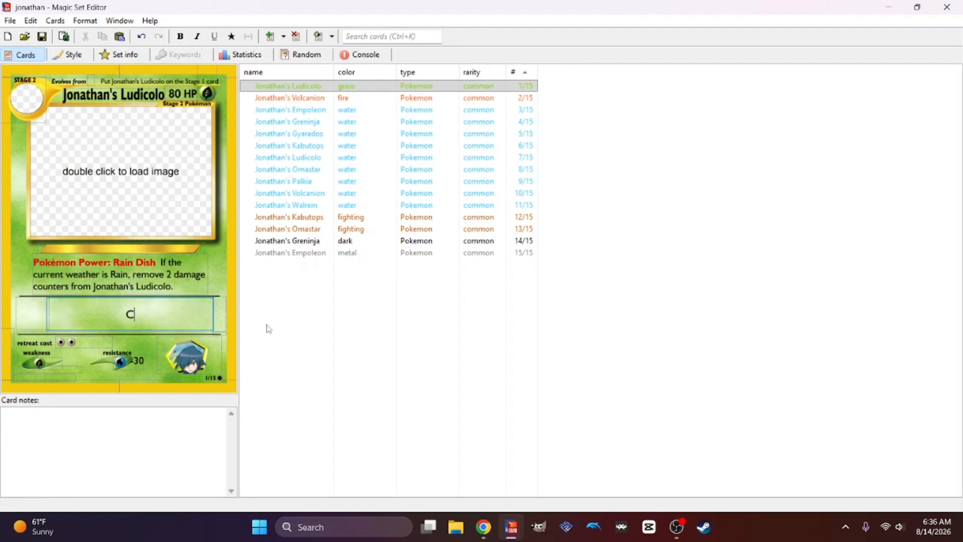
- Switch to Chrome, return from the Rain Dish ability to Ludicolo's Pokédex entry and open its Generation 3 learnset
{"action": "left_click", "coordinate": [483, 527]}
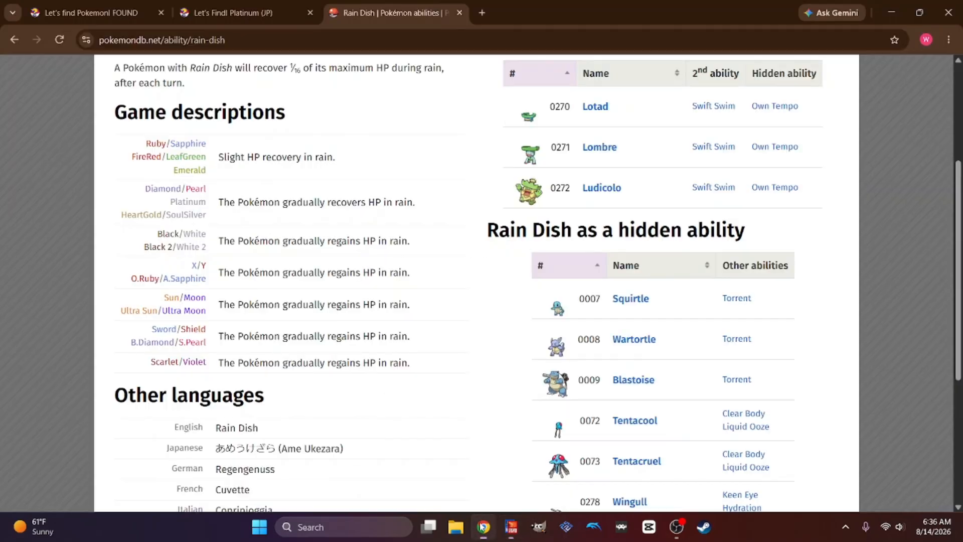
{"action": "scroll", "coordinate": [289, 349], "scroll_direction": "up", "scroll_amount": 3}
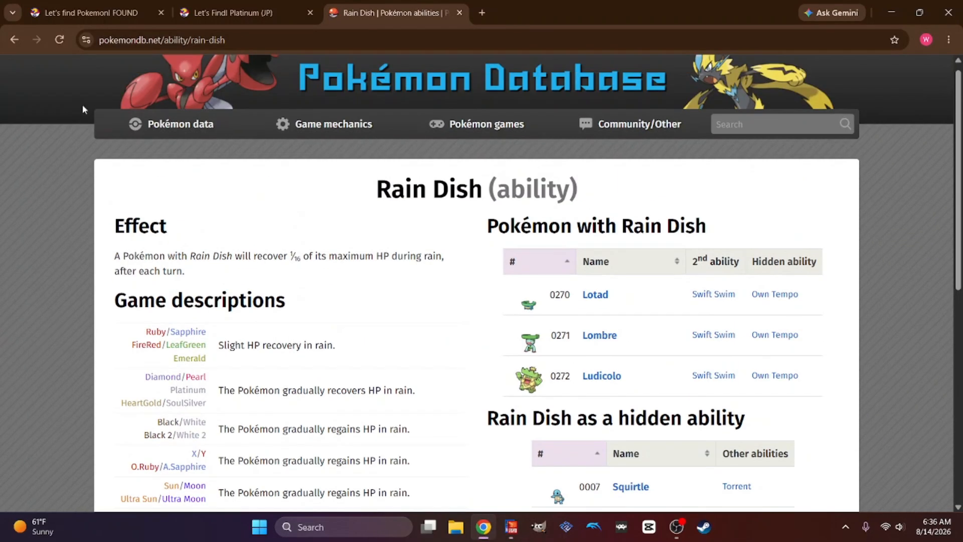
{"action": "left_click", "coordinate": [15, 40]}
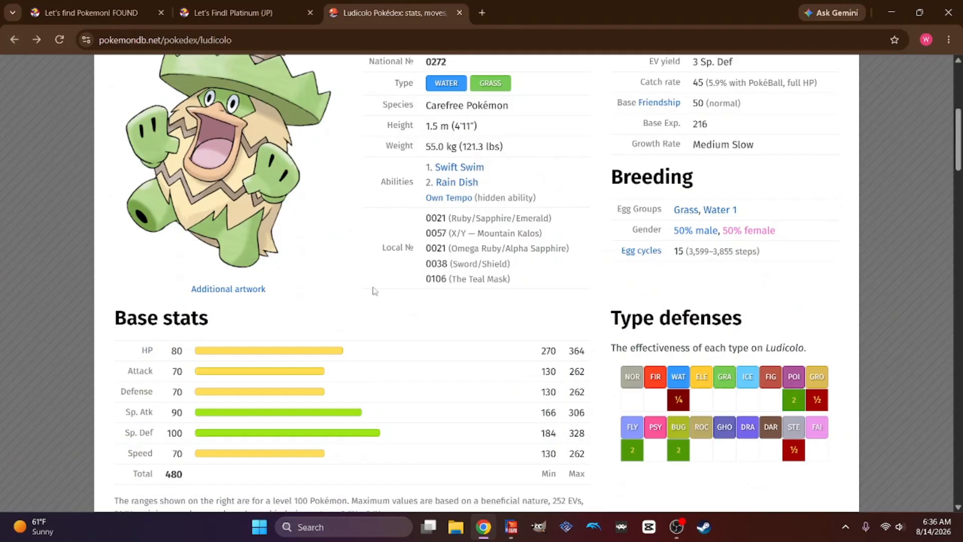
{"action": "scroll", "coordinate": [372, 288], "scroll_direction": "down", "scroll_amount": 1}
{"action": "scroll", "coordinate": [372, 288], "scroll_direction": "down", "scroll_amount": 6}
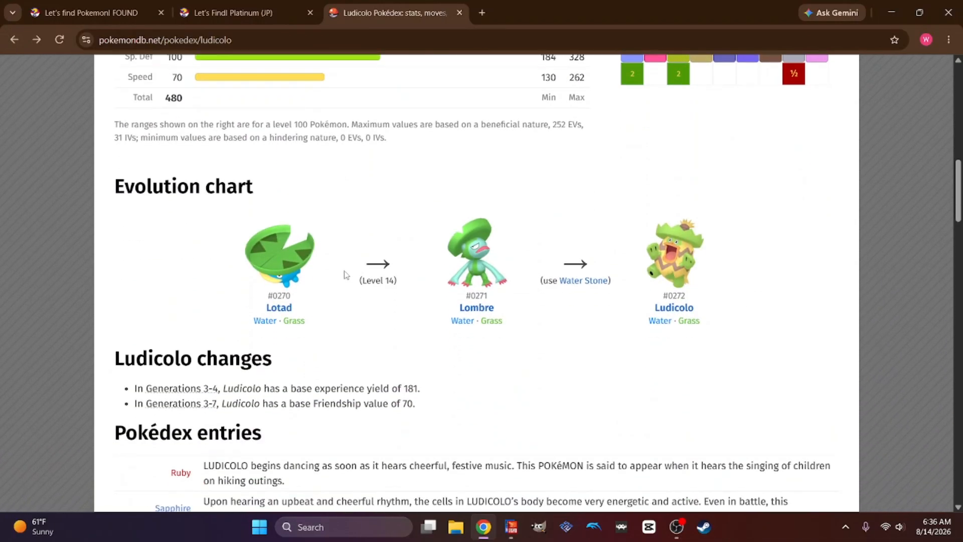
{"action": "scroll", "coordinate": [346, 275], "scroll_direction": "down", "scroll_amount": 12}
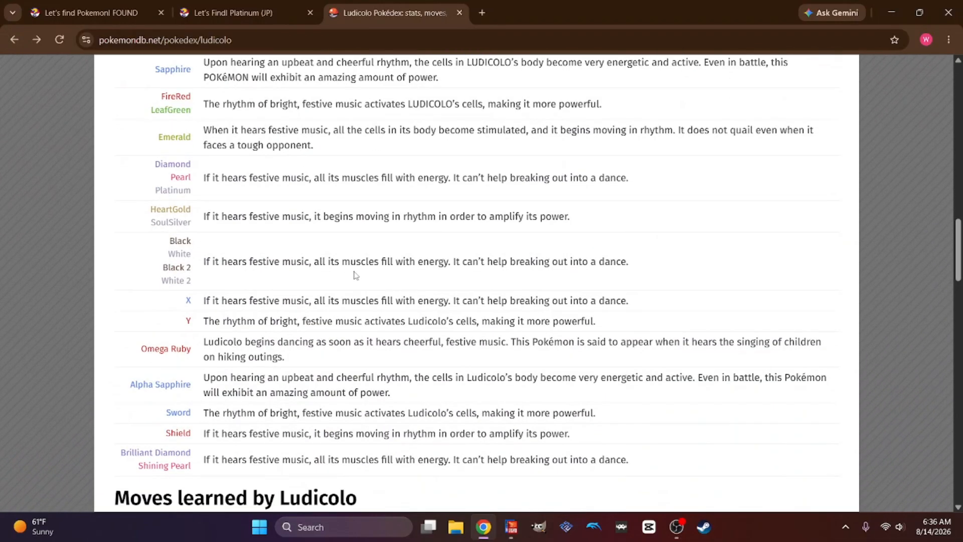
{"action": "scroll", "coordinate": [370, 273], "scroll_direction": "down", "scroll_amount": 1}
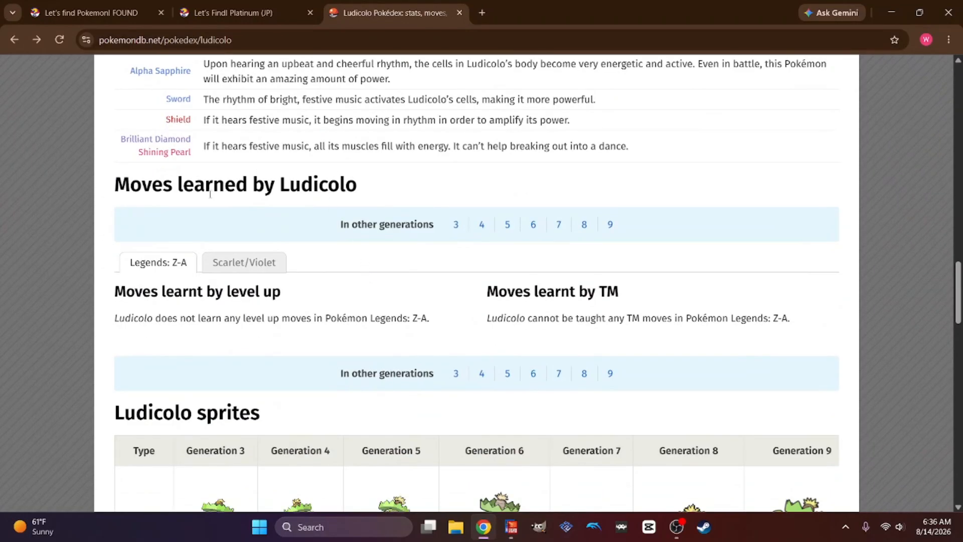
{"action": "scroll", "coordinate": [366, 235], "scroll_direction": "down", "scroll_amount": 1}
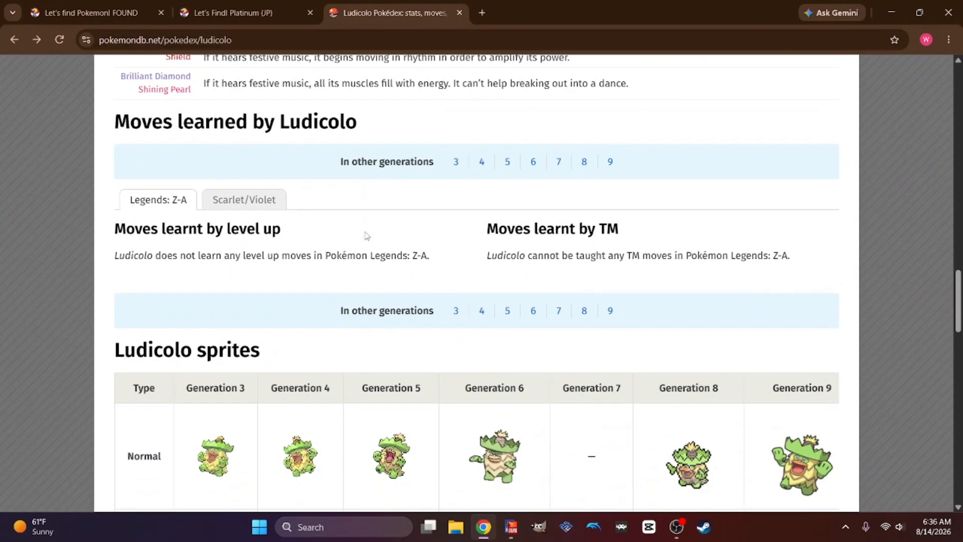
{"action": "left_click", "coordinate": [456, 162]}
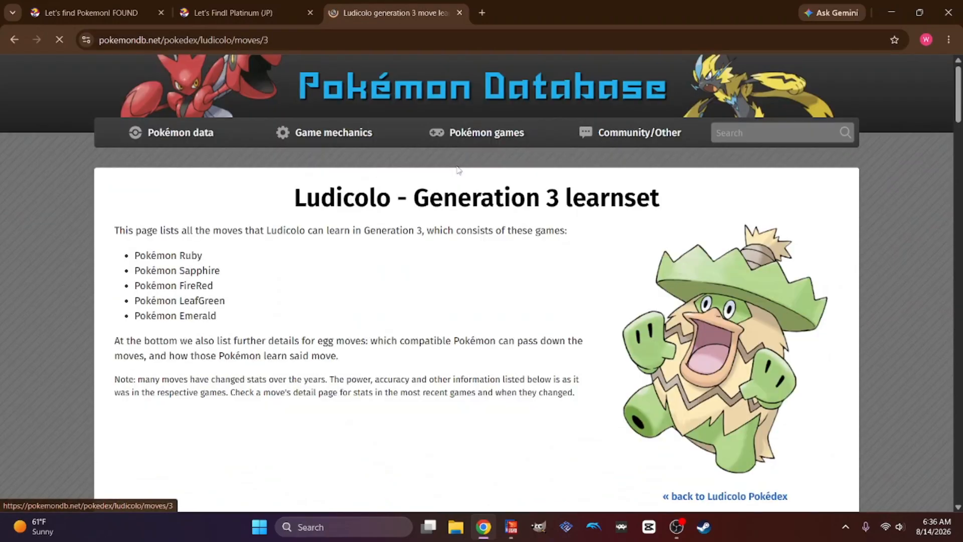
- Look through Ludicolo's Ruby/Sapphire moves, open the pre-evolution move Mega Drain and highlight "50% of the HP drained" in its effects
{"action": "scroll", "coordinate": [295, 296], "scroll_direction": "down", "scroll_amount": 3}
{"action": "scroll", "coordinate": [295, 296], "scroll_direction": "down", "scroll_amount": 6}
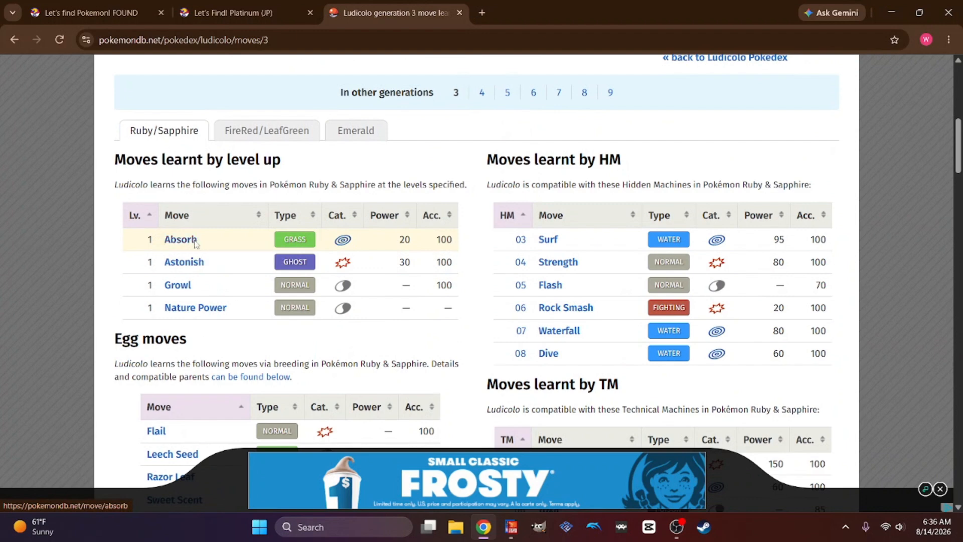
{"action": "scroll", "coordinate": [190, 245], "scroll_direction": "down", "scroll_amount": 3}
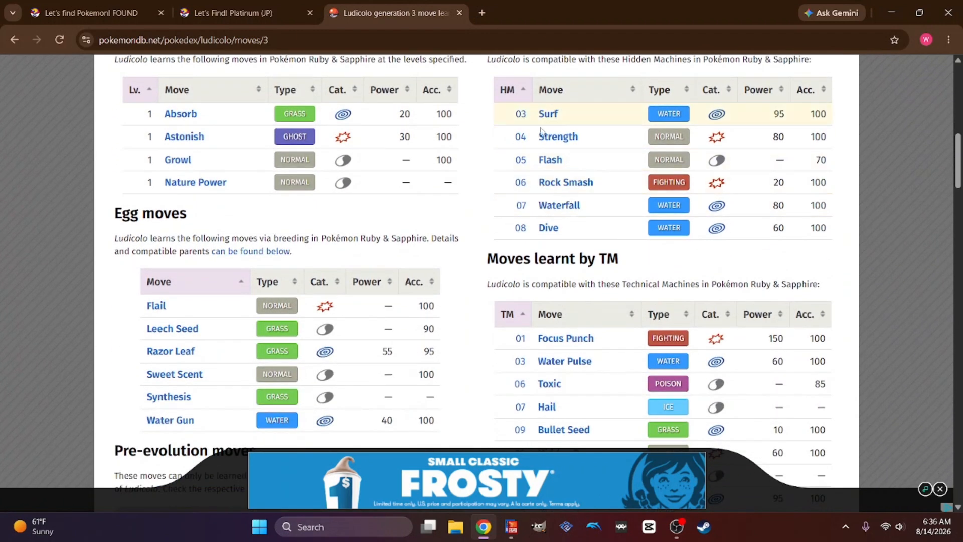
{"action": "scroll", "coordinate": [466, 232], "scroll_direction": "down", "scroll_amount": 1}
{"action": "scroll", "coordinate": [466, 230], "scroll_direction": "down", "scroll_amount": 1}
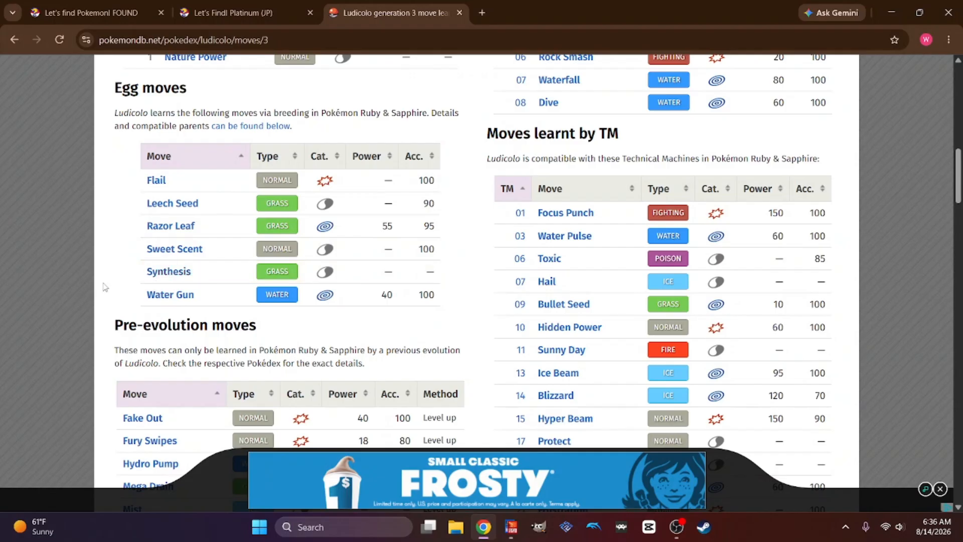
{"action": "scroll", "coordinate": [59, 288], "scroll_direction": "down", "scroll_amount": 2}
{"action": "scroll", "coordinate": [57, 289], "scroll_direction": "down", "scroll_amount": 1}
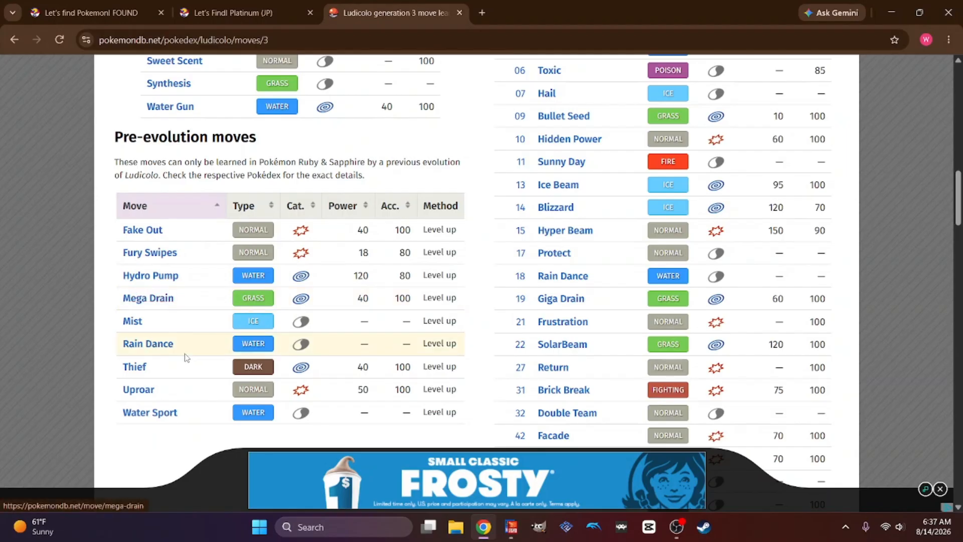
{"action": "left_click", "coordinate": [152, 300]}
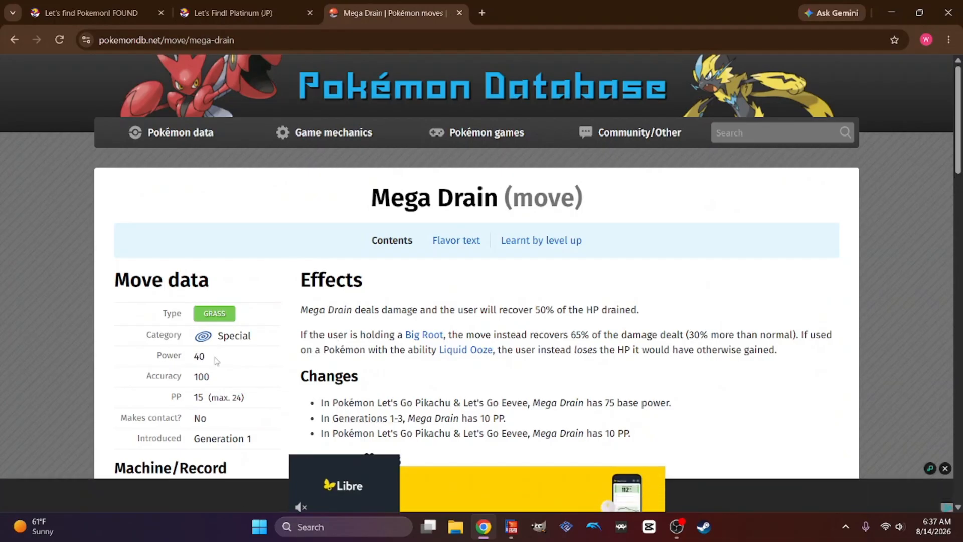
{"action": "scroll", "coordinate": [251, 347], "scroll_direction": "down", "scroll_amount": 3}
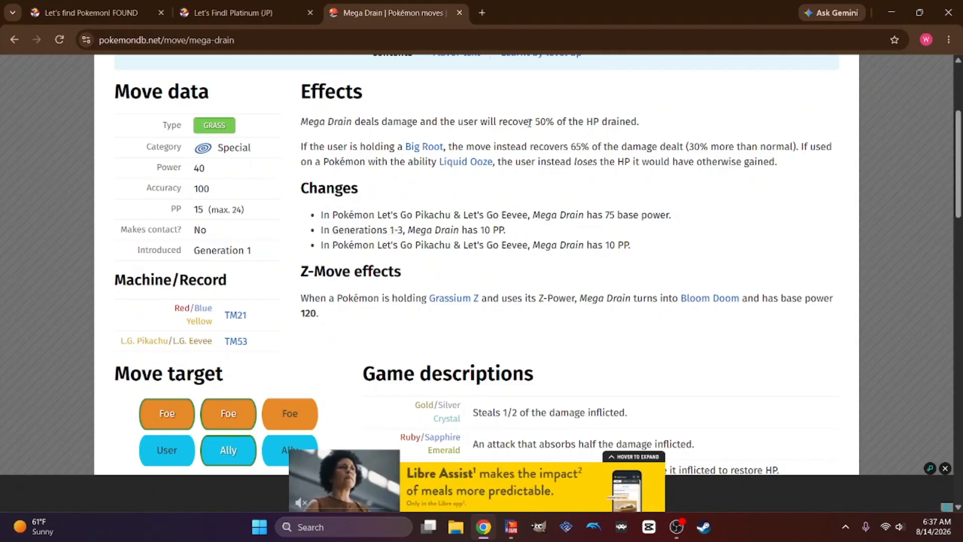
{"action": "left_click_drag", "start_coordinate": [534, 122], "coordinate": [637, 125]}
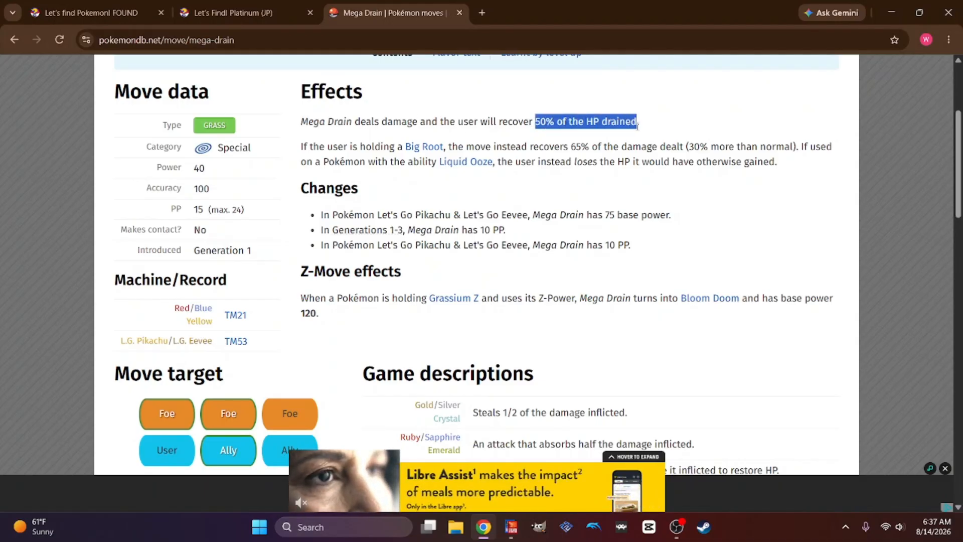
- Back in Magic Set Editor, replace the second attack's rule text with "Mega Drain If this attack does damage remove"
{"action": "left_click", "coordinate": [511, 526]}
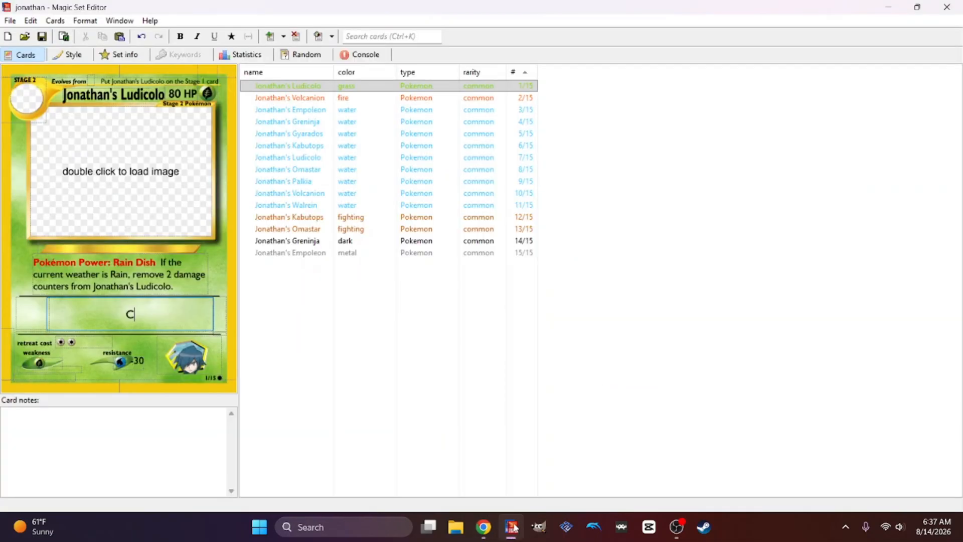
{"action": "left_click", "coordinate": [148, 314]}
{"action": "type", "text": "C"}
{"action": "key", "text": "BackSpace"}
{"action": "type", "text": "Mega "}
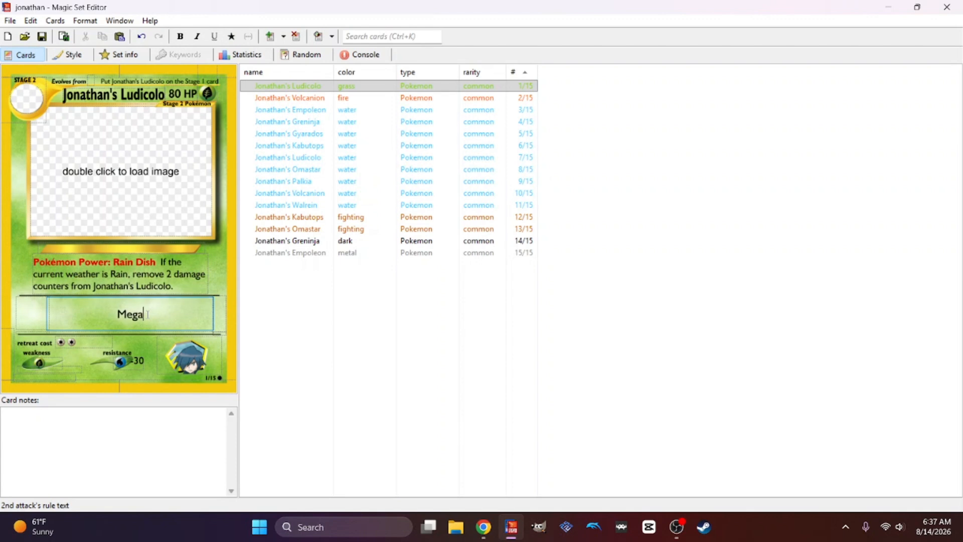
{"action": "type", "text": "Drain  If this"}
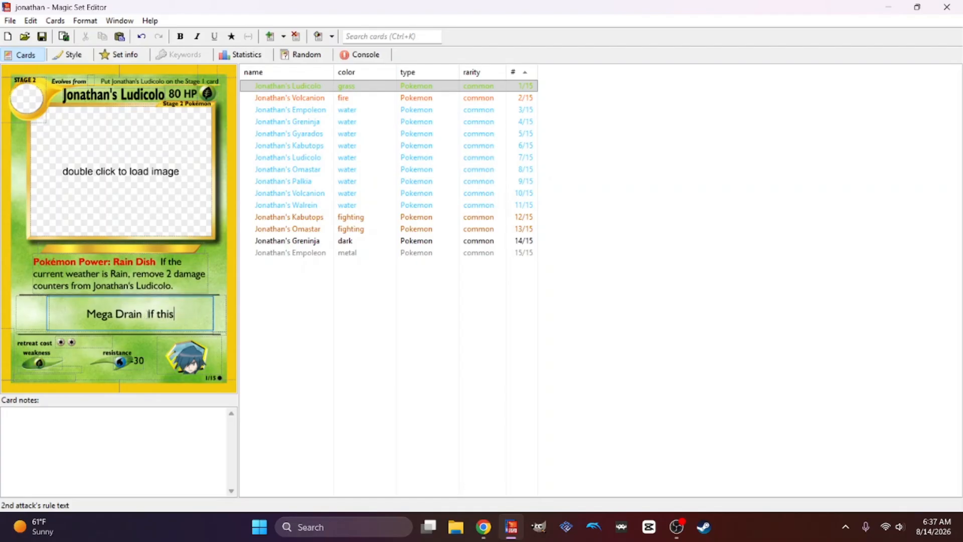
{"action": "type", "text": " attack does "}
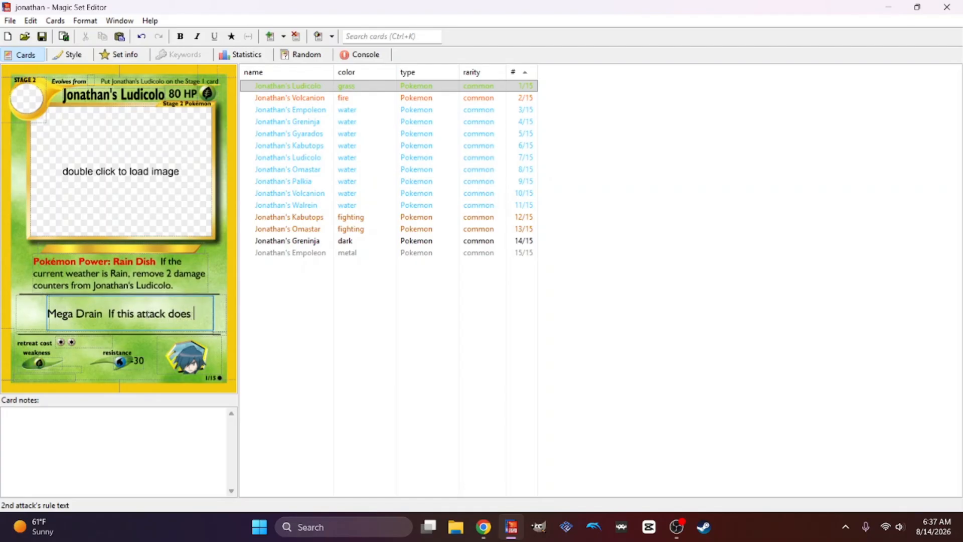
{"action": "type", "text": "damage"}
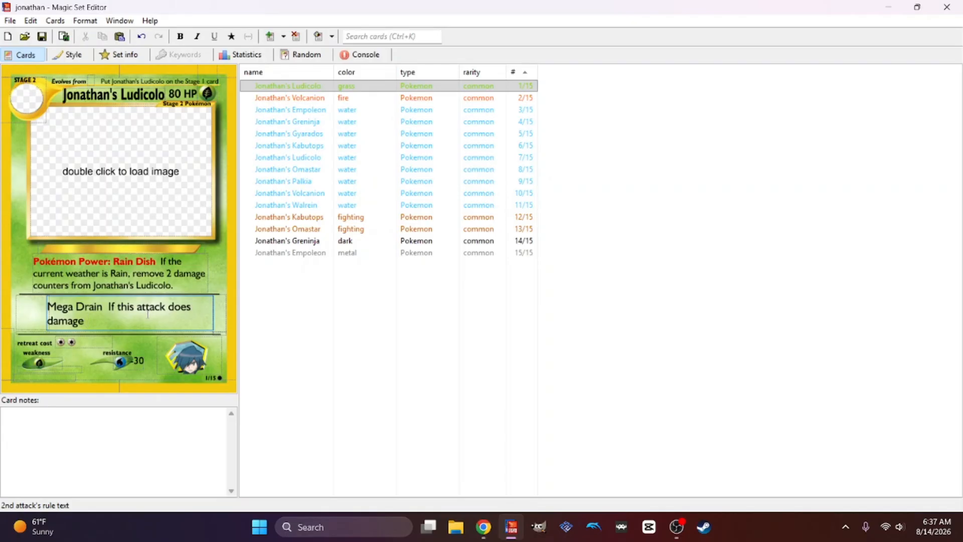
{"action": "type", "text": " remove"}
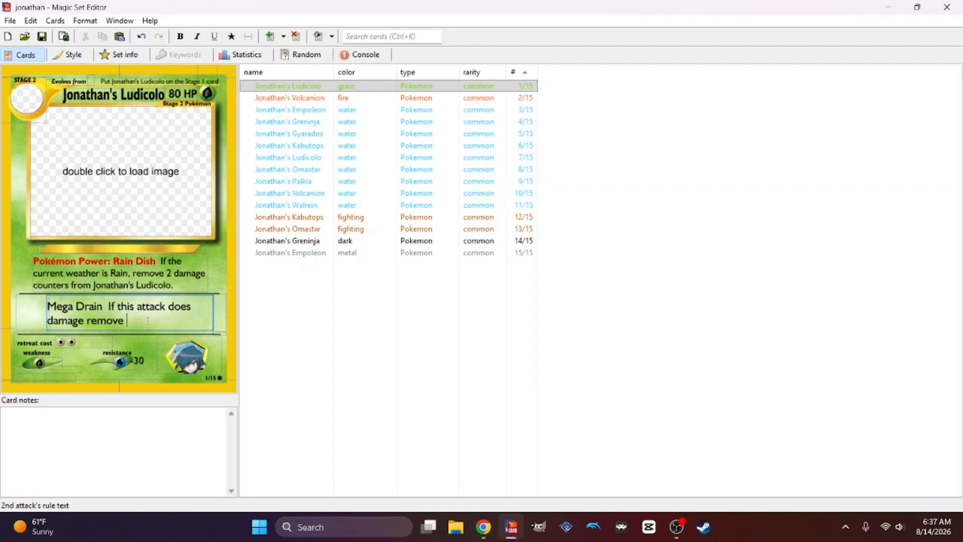
- Give the Mega Drain attack a cost of four Grass energies (GGGG) and a damage value of 60
{"action": "left_click", "coordinate": [33, 311]}
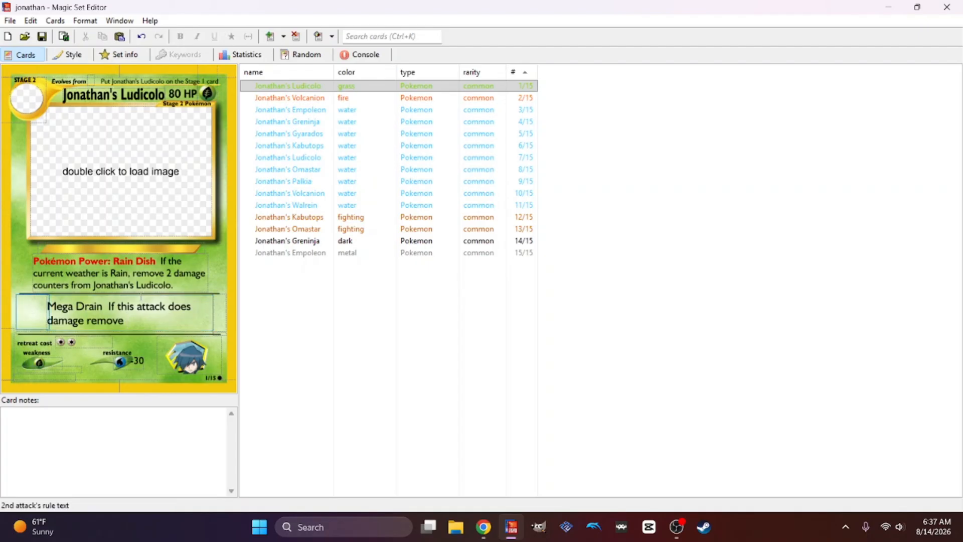
{"action": "type", "text": "GGGG"}
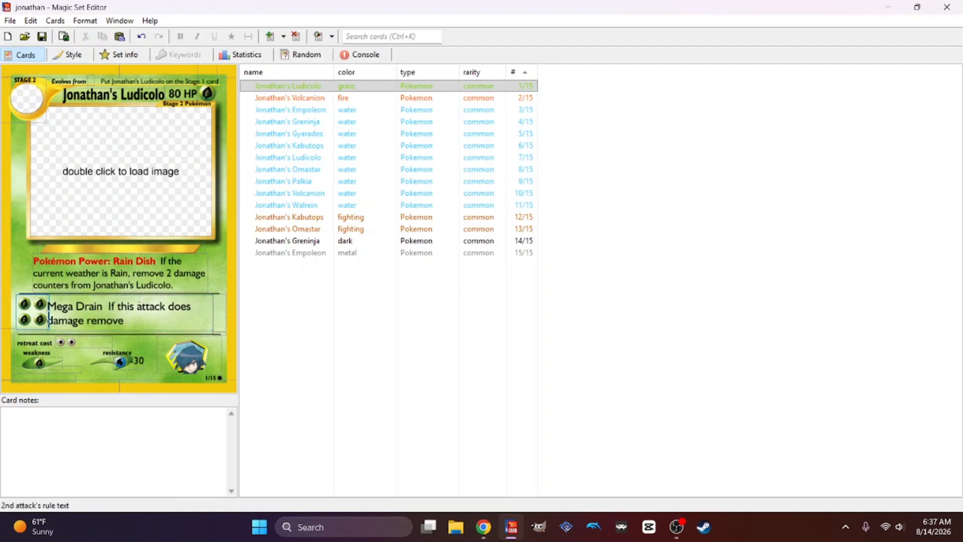
{"action": "left_click", "coordinate": [197, 317]}
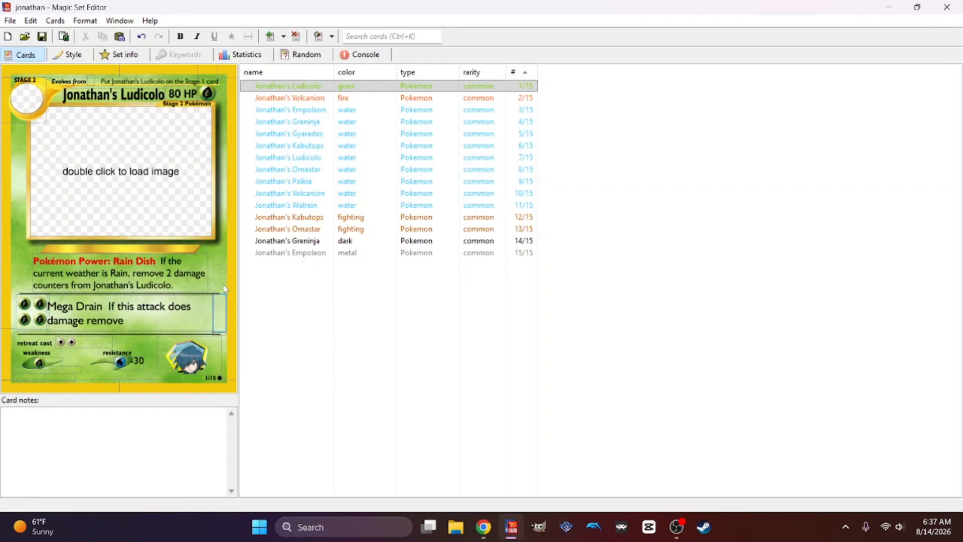
{"action": "type", "text": "60"}
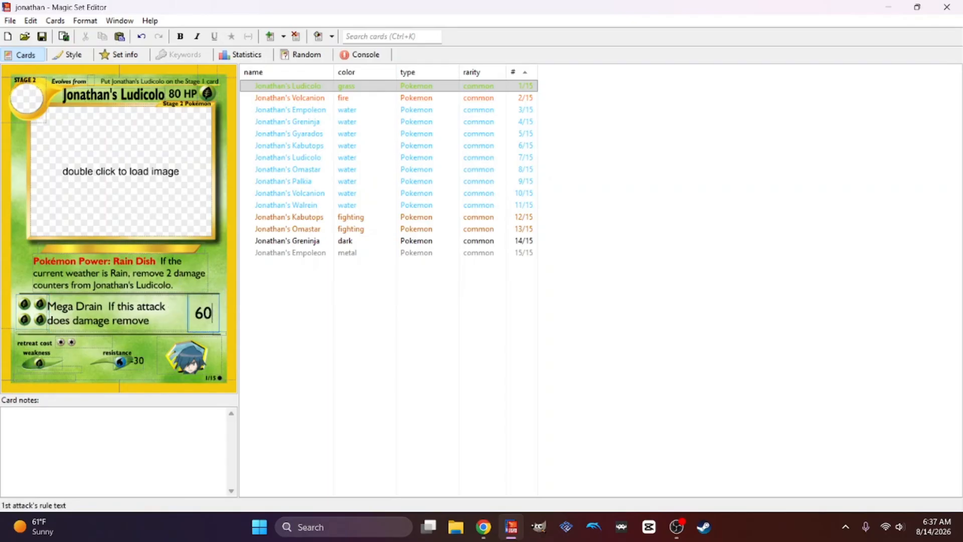
- Continue the Mega Drain rule text with "3 damage counters from"
{"action": "left_click", "coordinate": [161, 321]}
{"action": "type", "text": "30"}
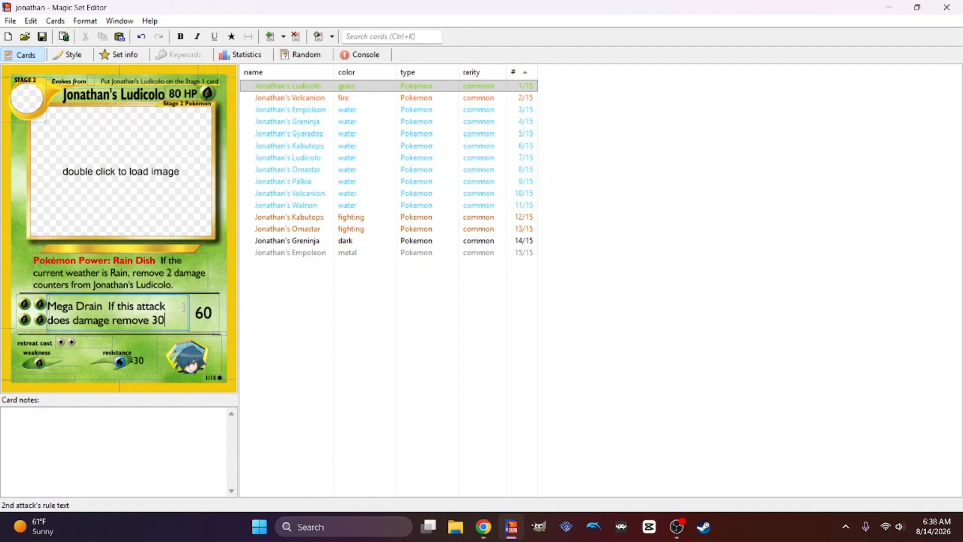
{"action": "key", "text": "BackSpace"}
{"action": "key", "text": "BackSpace"}
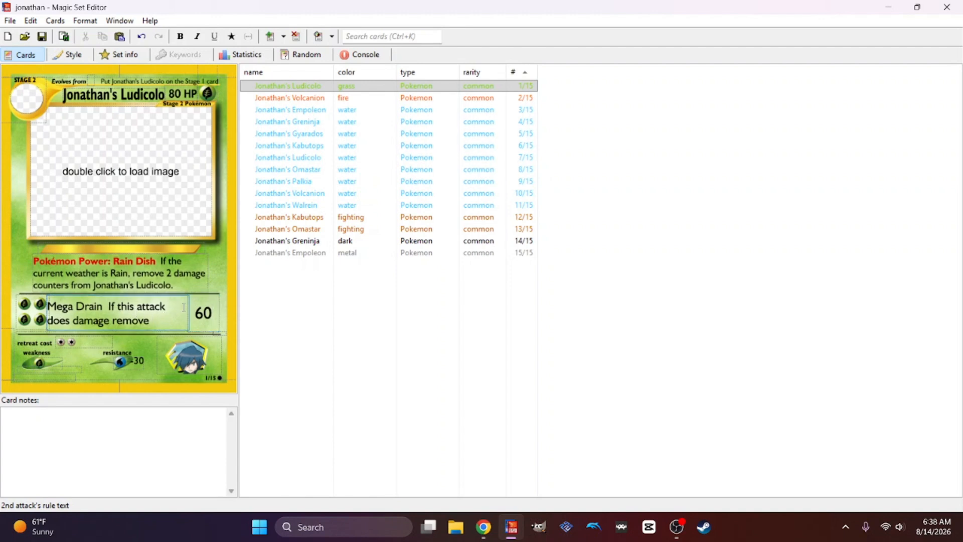
{"action": "type", "text": "3 damage co"}
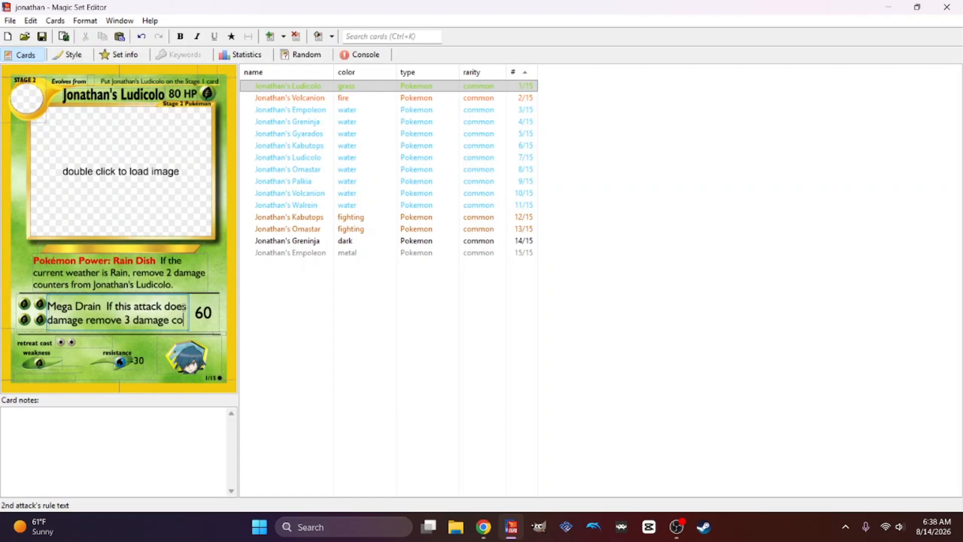
{"action": "type", "text": "unters from"}
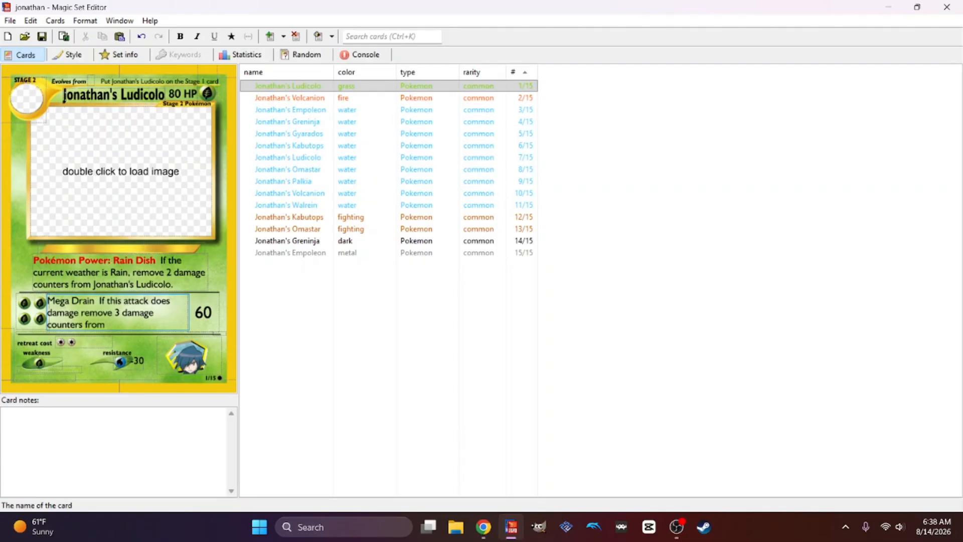
- Copy the card's name from its title and paste it at the end of the Mega Drain rule text, closing with a period
{"action": "left_click", "coordinate": [64, 96]}
{"action": "left_click_drag", "start_coordinate": [66, 95], "coordinate": [165, 102]}
{"action": "key", "text": "ctrl+c"}
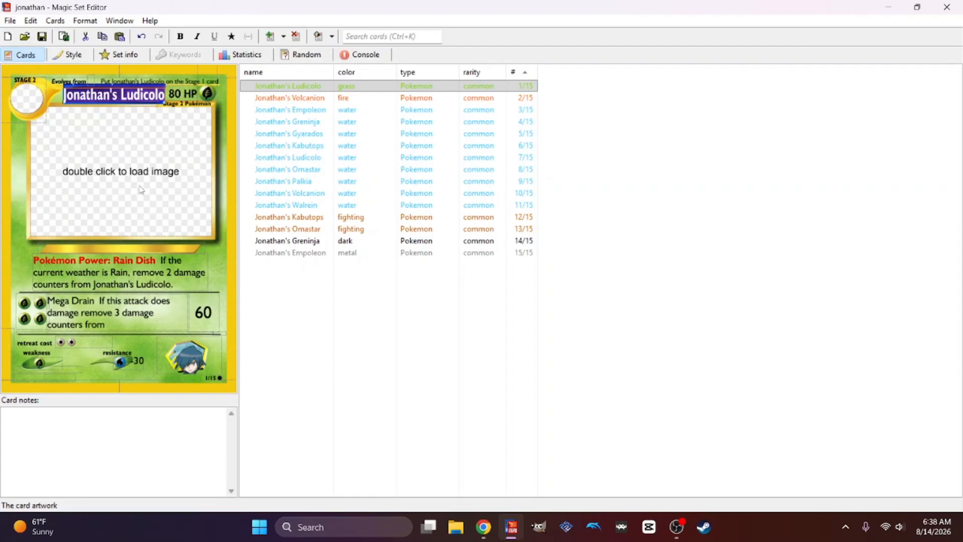
{"action": "left_click", "coordinate": [124, 325]}
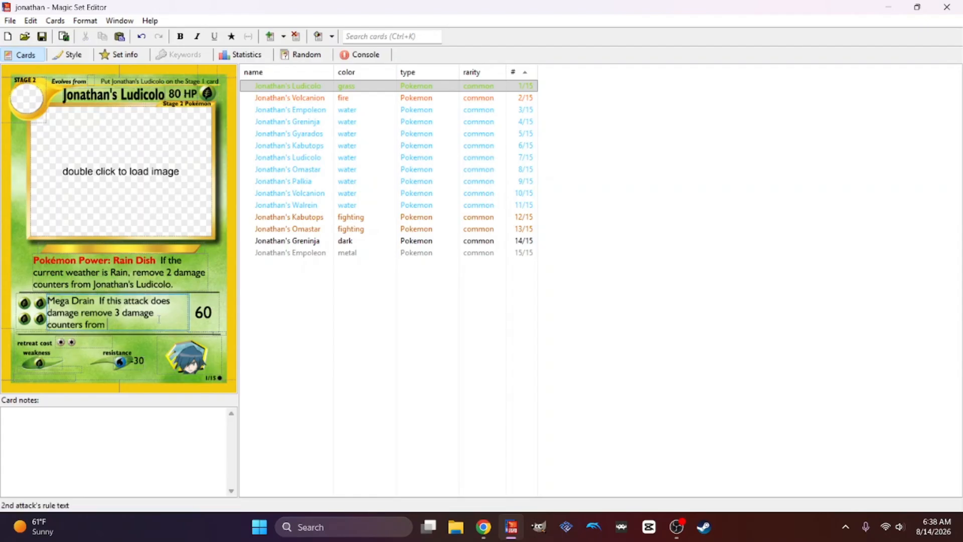
{"action": "key", "text": "ctrl+v"}
{"action": "type", "text": "."}
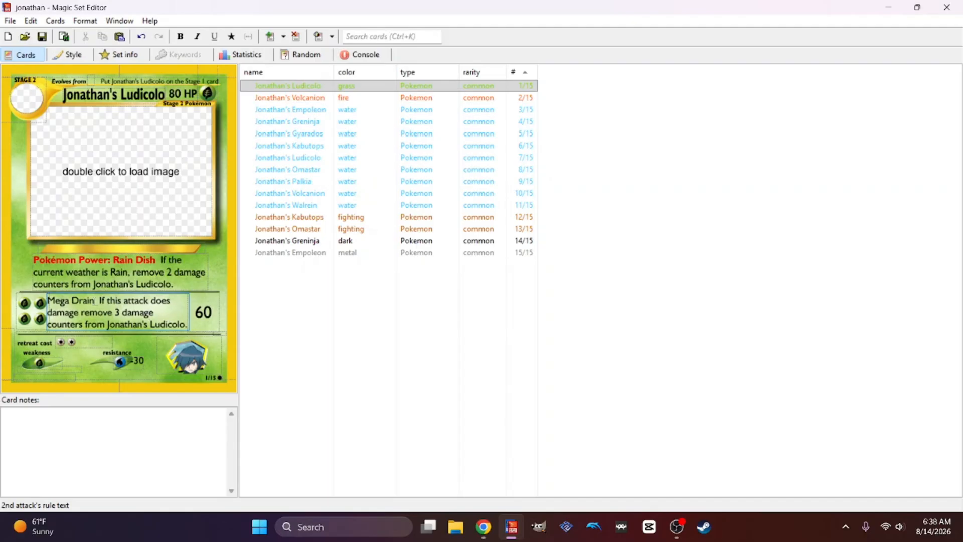
- Make the attack name "Mega Drain" bold in the second attack's rule text
{"action": "left_click_drag", "start_coordinate": [94, 300], "coordinate": [48, 300]}
{"action": "left_click", "coordinate": [181, 38]}
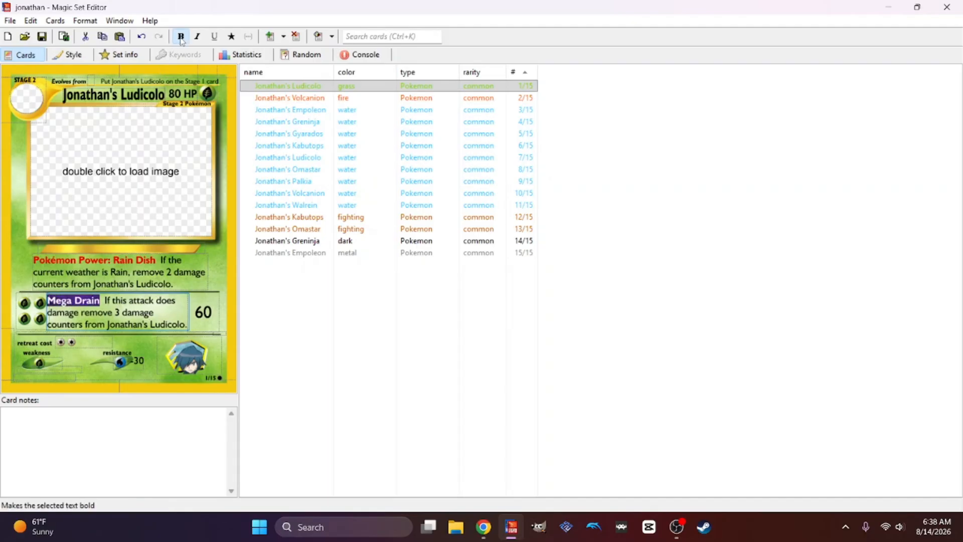
{"action": "left_click", "coordinate": [182, 273]}
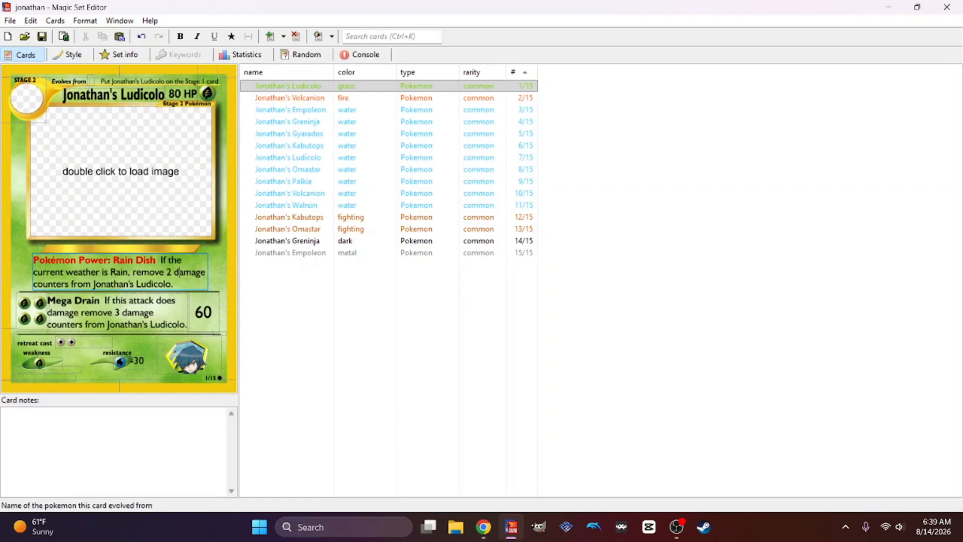
- Activate the card's Evolves from field, then switch to Chrome and return from the Mega Drain page to Ludicolo's main Pokédex page
{"action": "left_click", "coordinate": [90, 81]}
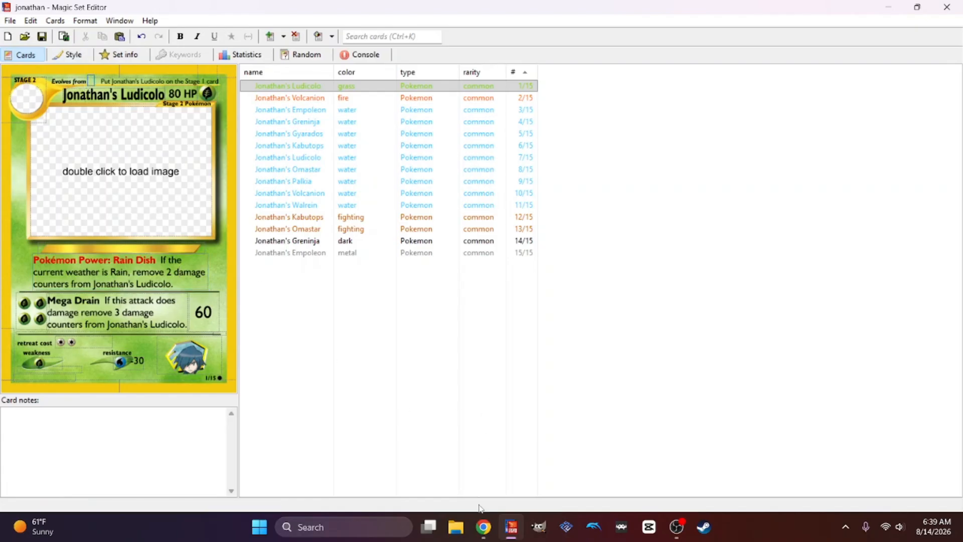
{"action": "left_click", "coordinate": [483, 527]}
{"action": "scroll", "coordinate": [397, 344], "scroll_direction": "up", "scroll_amount": 4}
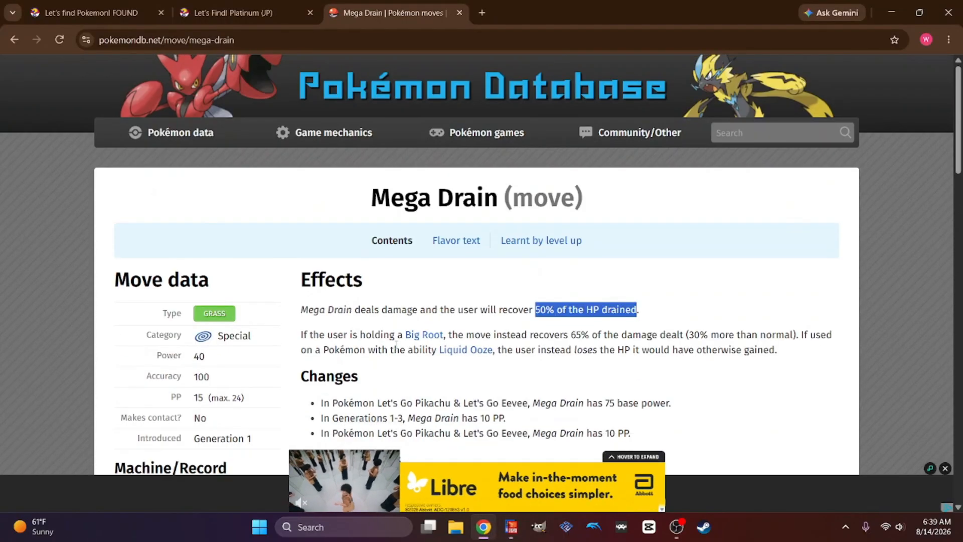
{"action": "left_click", "coordinate": [13, 41]}
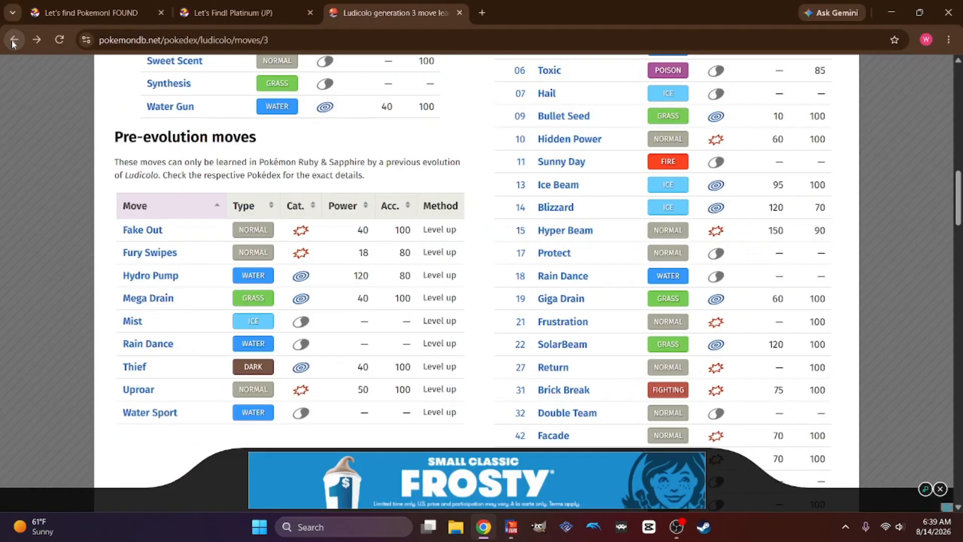
{"action": "left_click", "coordinate": [14, 42]}
- Copy "Lombre" from Ludicolo's evolution chart and paste it into the card's Evolves from field in Magic Set Editor
{"action": "scroll", "coordinate": [156, 317], "scroll_direction": "up", "scroll_amount": 15}
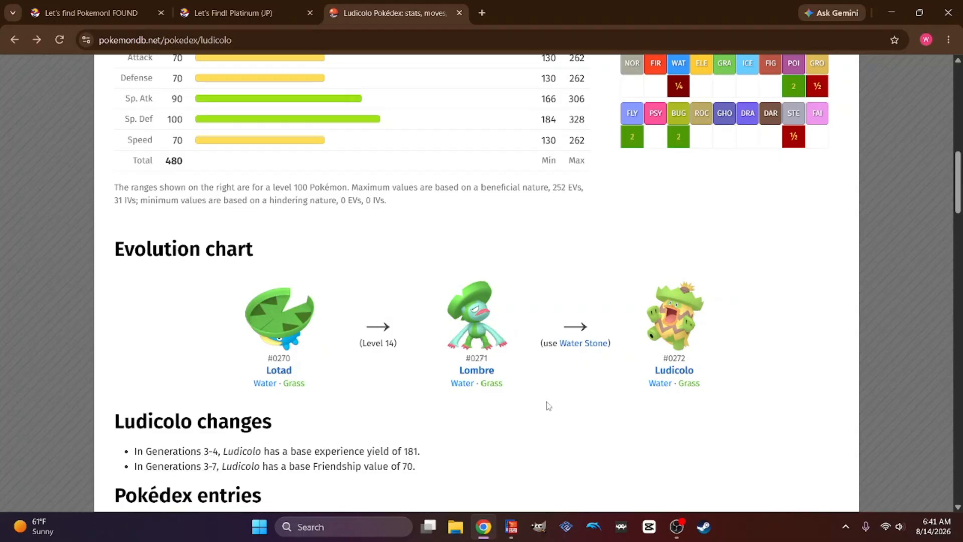
{"action": "scroll", "coordinate": [532, 405], "scroll_direction": "up", "scroll_amount": 10}
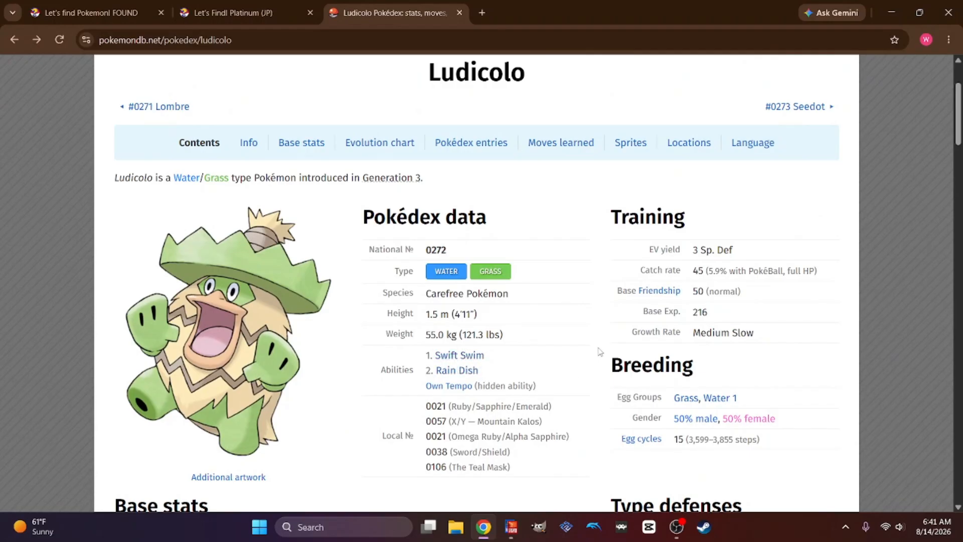
{"action": "scroll", "coordinate": [598, 351], "scroll_direction": "down", "scroll_amount": 5}
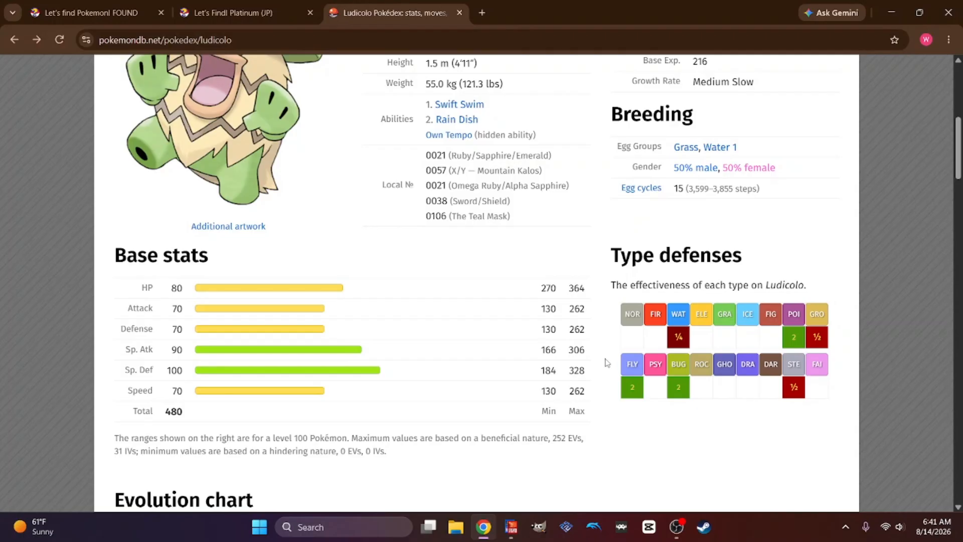
{"action": "scroll", "coordinate": [606, 361], "scroll_direction": "down", "scroll_amount": 4}
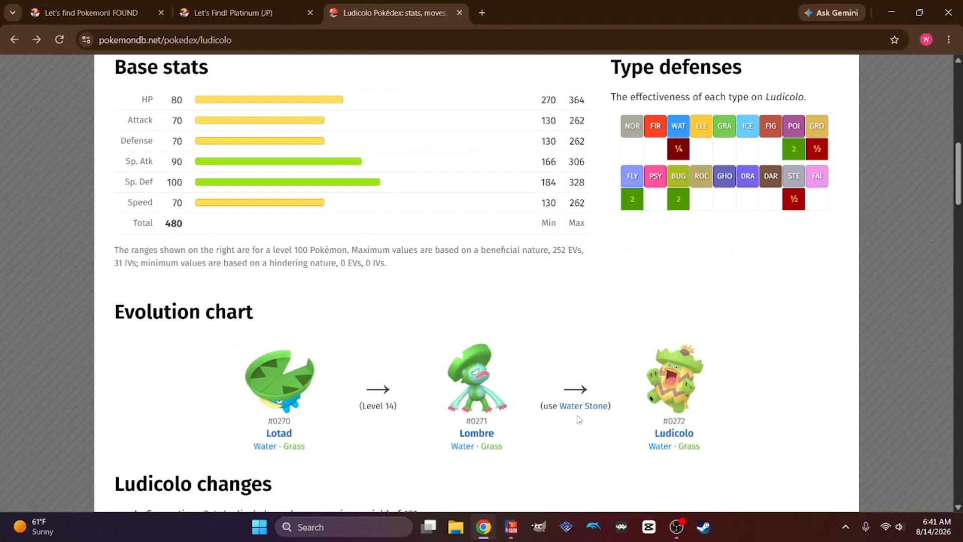
{"action": "scroll", "coordinate": [577, 420], "scroll_direction": "down", "scroll_amount": 3}
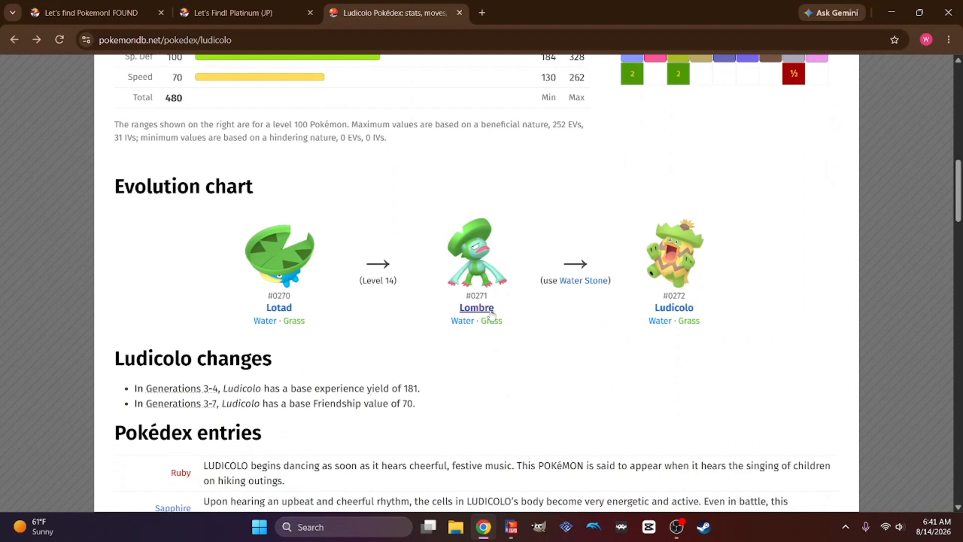
{"action": "left_click_drag", "start_coordinate": [499, 312], "coordinate": [457, 311]}
{"action": "key", "text": "ctrl+c"}
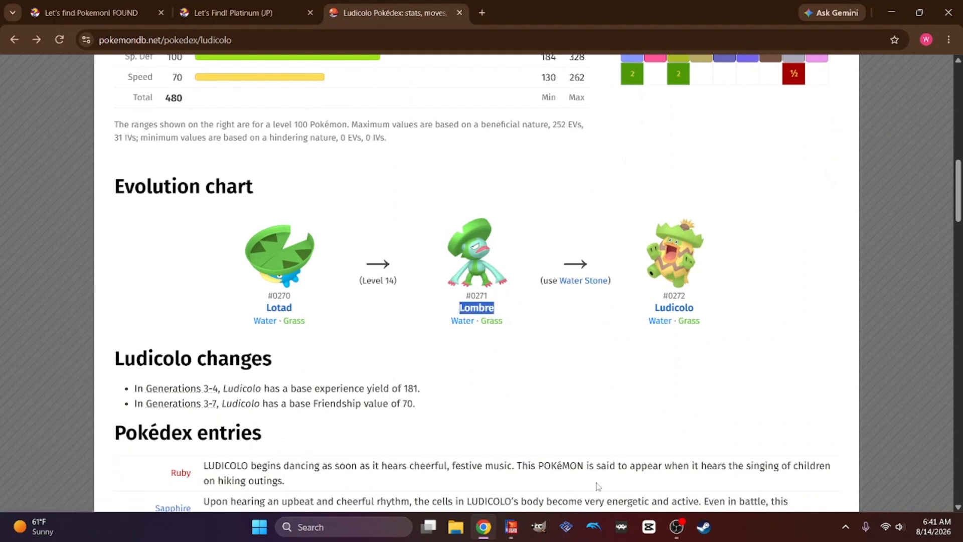
{"action": "left_click", "coordinate": [511, 527]}
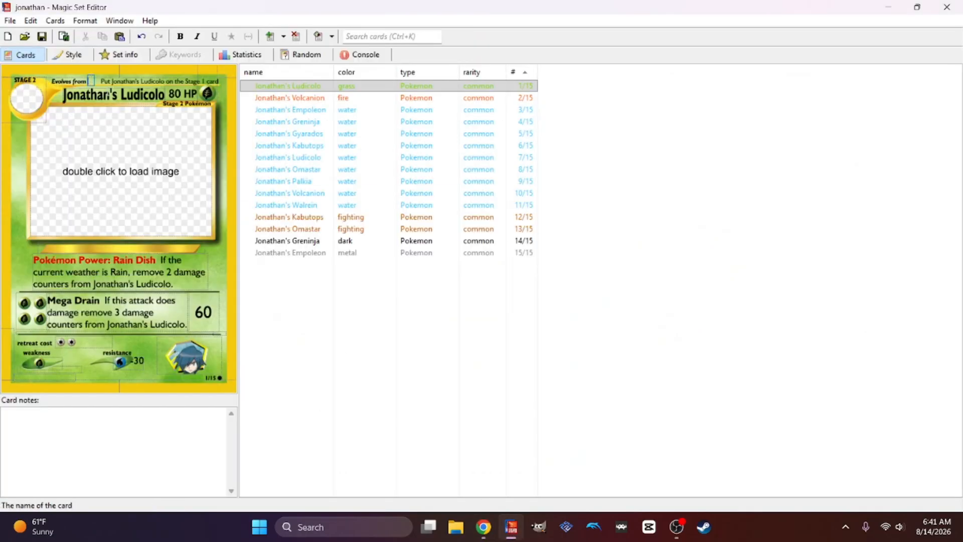
{"action": "key", "text": "ctrl+v"}
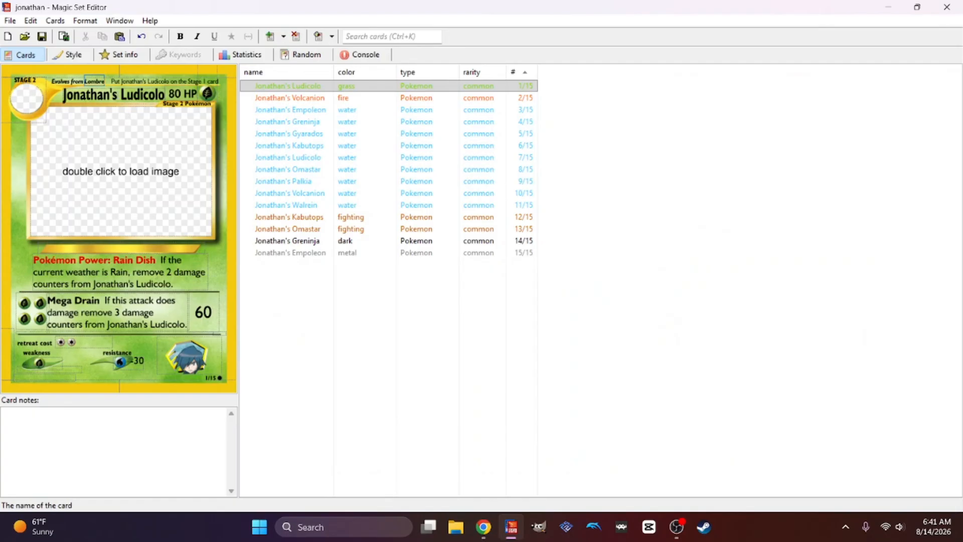
- Copy the trainer's possessive name from the card title and paste it before "Lombre" in the Evolves from field
{"action": "left_click_drag", "start_coordinate": [117, 95], "coordinate": [65, 95]}
{"action": "key", "text": "ctrl+c"}
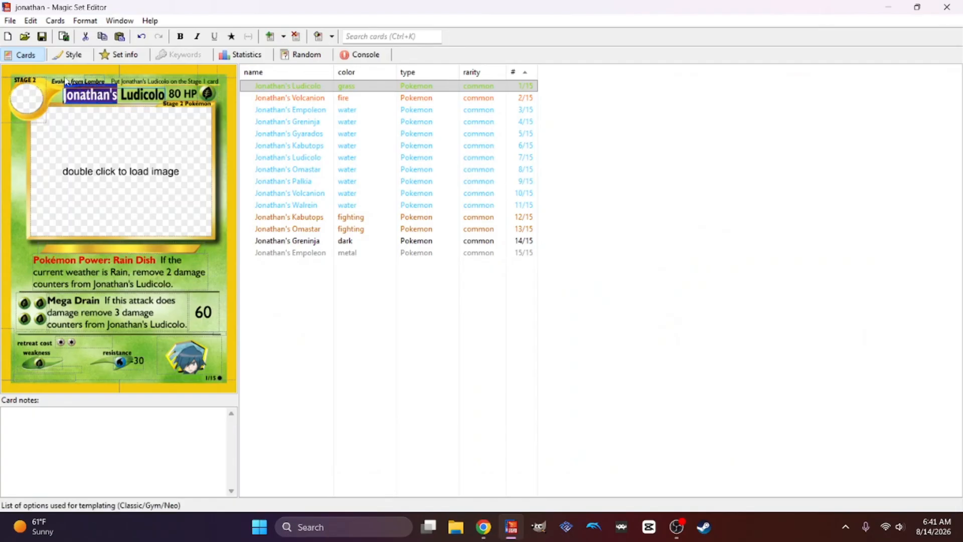
{"action": "left_click", "coordinate": [108, 82]}
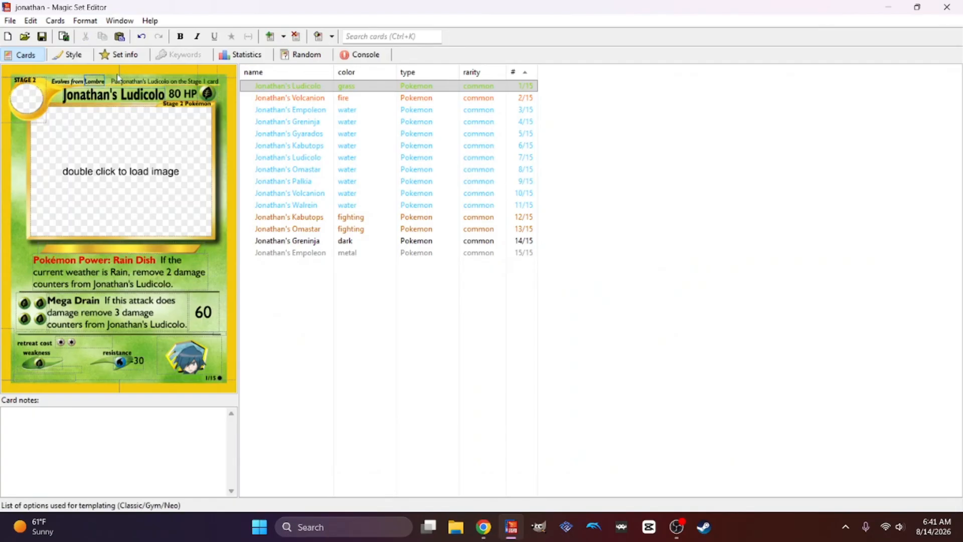
{"action": "key", "text": "ctrl+v"}
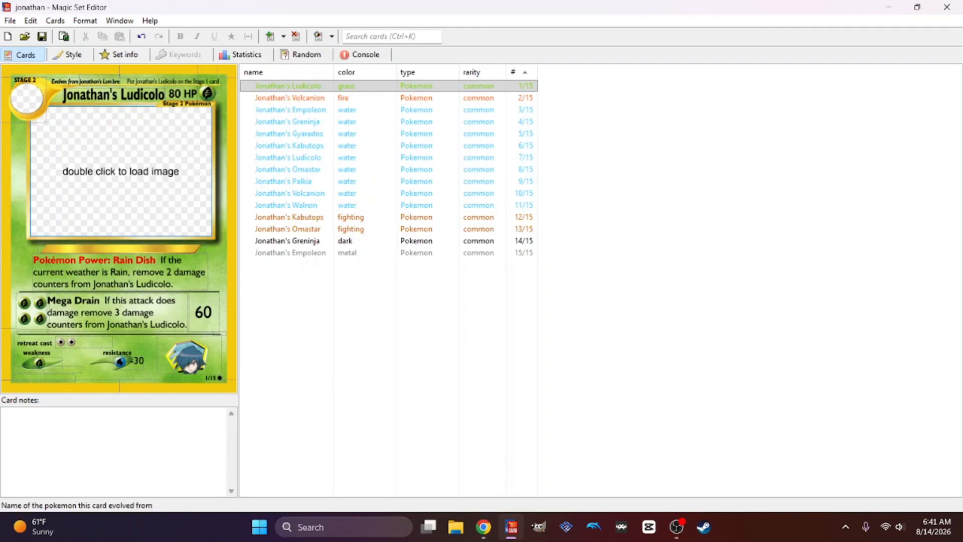
- Add a new card titled with the trainer-prefixed Lombre name from the Evolves from field, and set its stage to Stage 1
{"action": "left_click", "coordinate": [110, 81]}
{"action": "left_click_drag", "start_coordinate": [120, 81], "coordinate": [81, 81]}
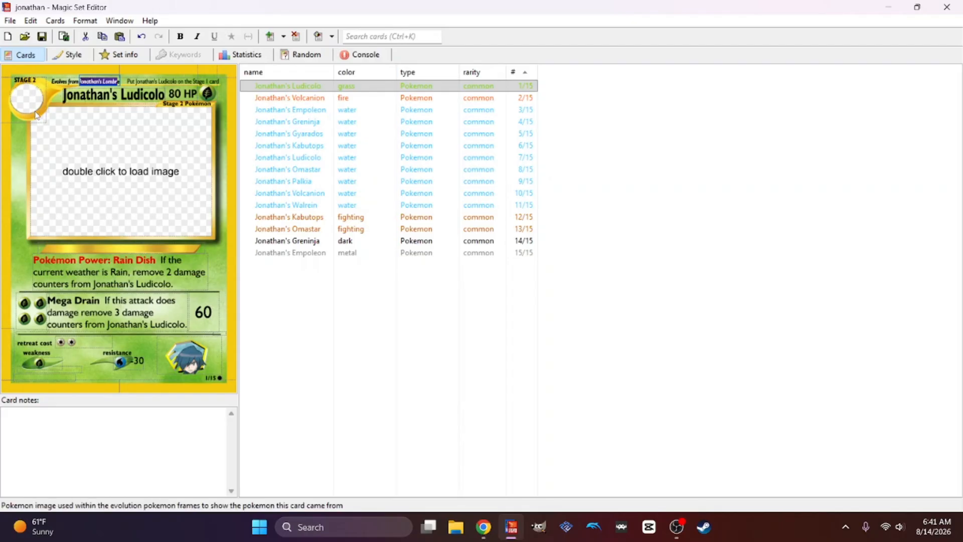
{"action": "left_click", "coordinate": [270, 36]}
{"action": "left_click", "coordinate": [97, 94]}
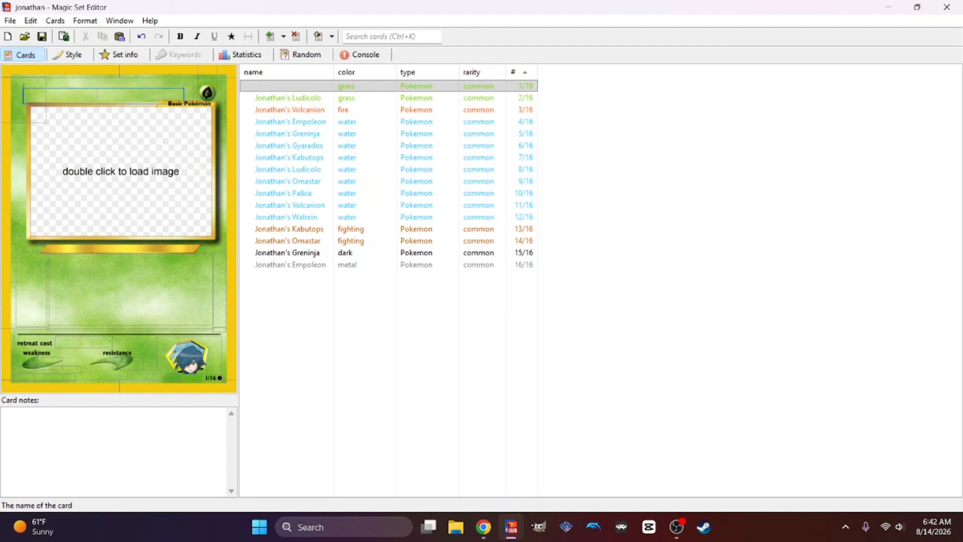
{"action": "type", "text": "Jonathan's Lombre"}
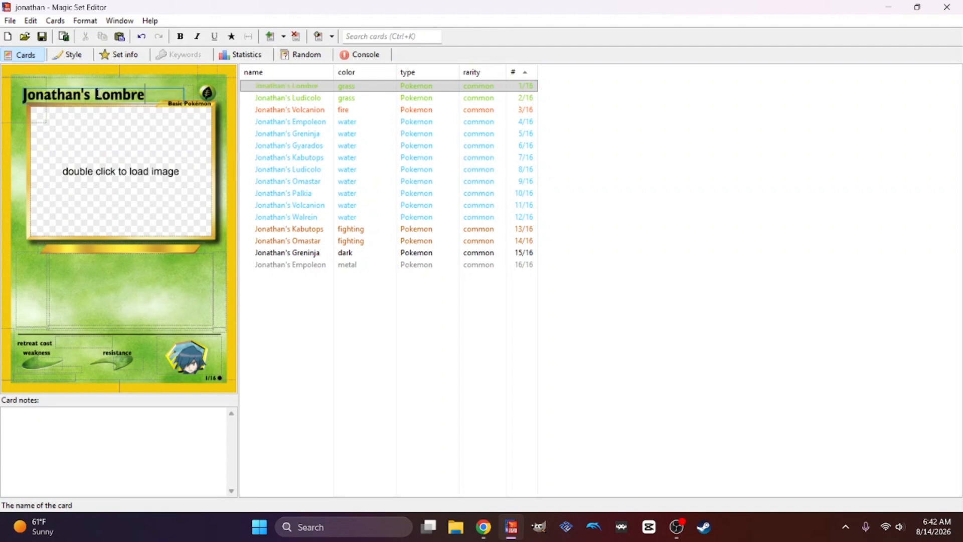
{"action": "left_click", "coordinate": [7, 106]}
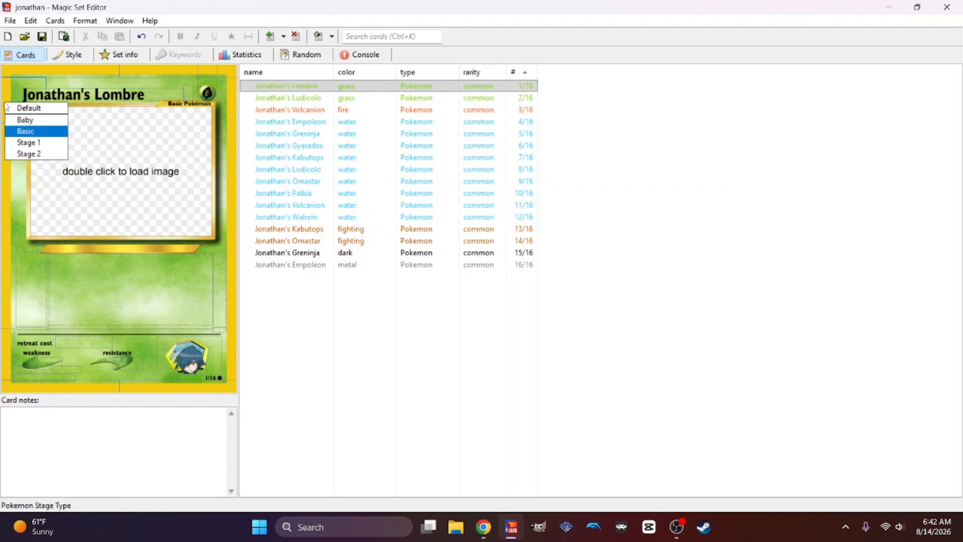
{"action": "left_click", "coordinate": [19, 142]}
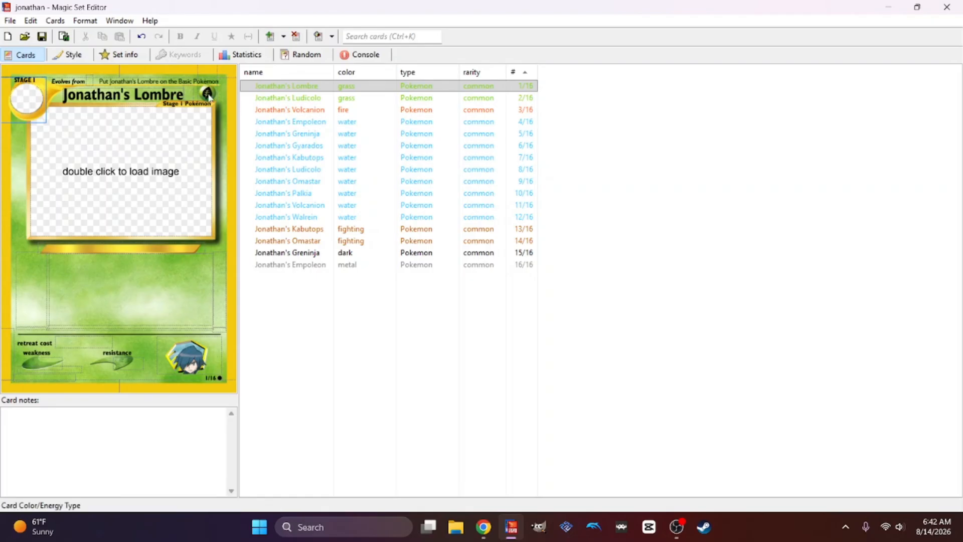
- Open the grass Ludicolo card's evolution portrait image chooser and browse to MSE Assets > Pokemon > Art of Pokemon > PokémonShuffle-v1.10-AllSprites
{"action": "left_click", "coordinate": [281, 99]}
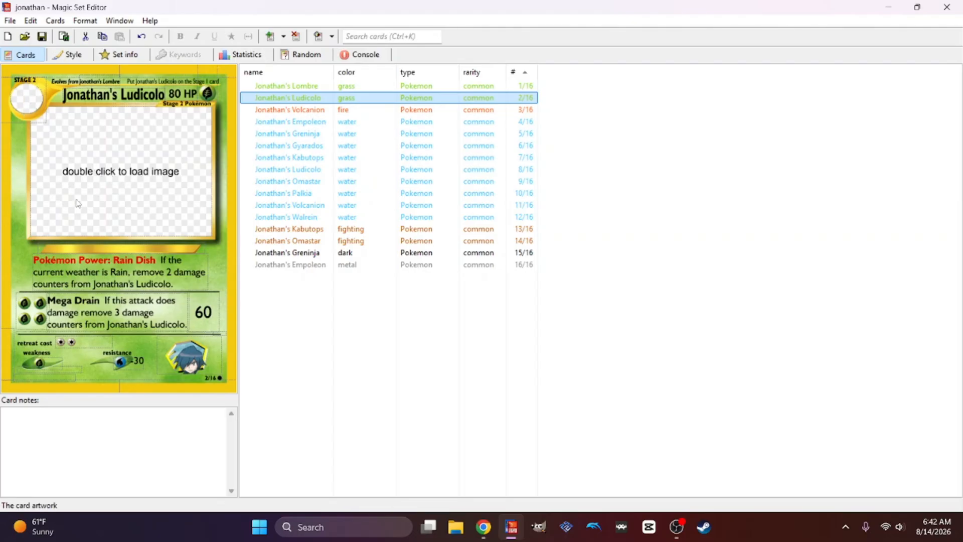
{"action": "double_click", "coordinate": [26, 106]}
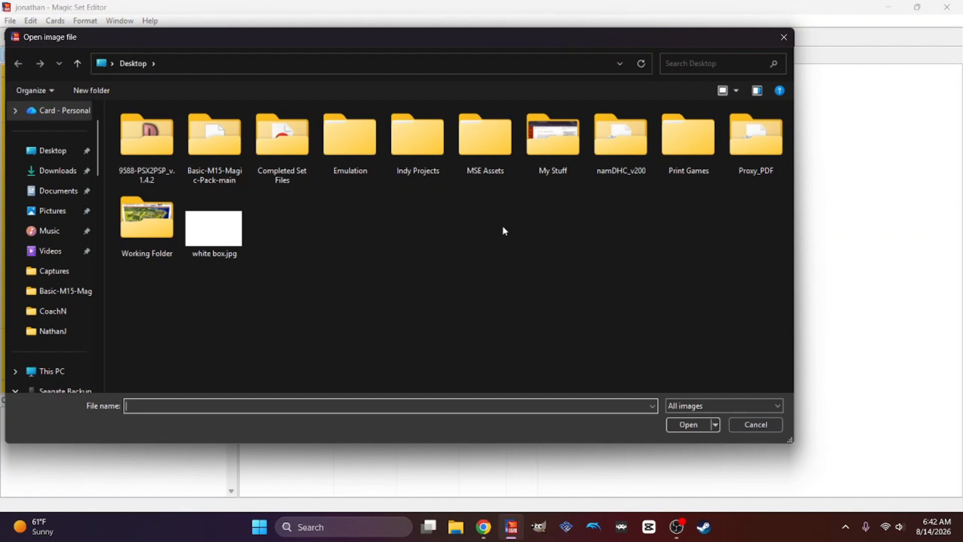
{"action": "double_click", "coordinate": [483, 143]}
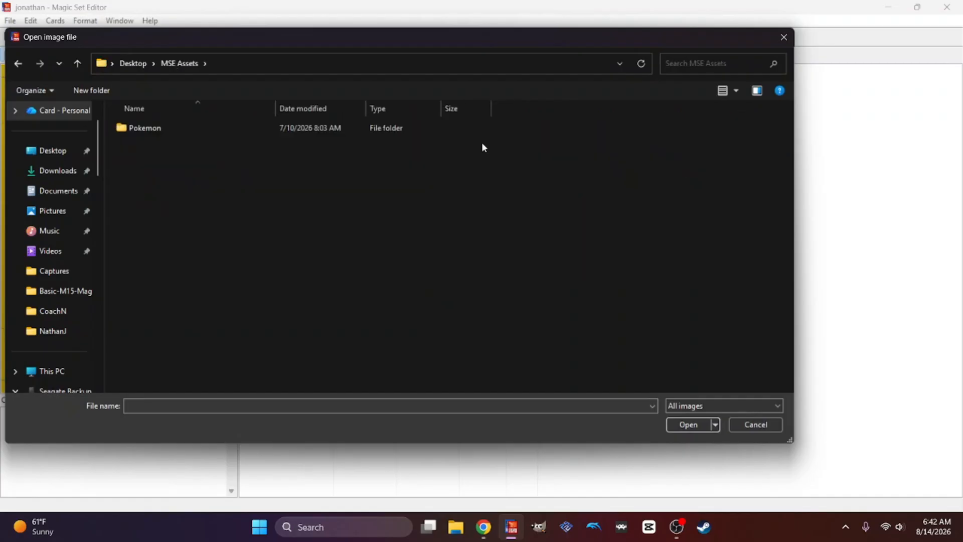
{"action": "double_click", "coordinate": [223, 133]}
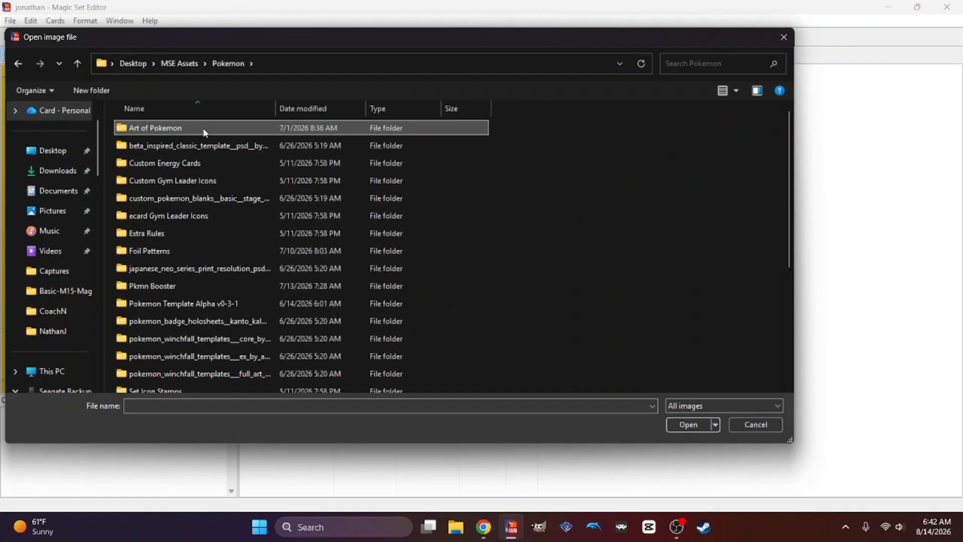
{"action": "double_click", "coordinate": [221, 129]}
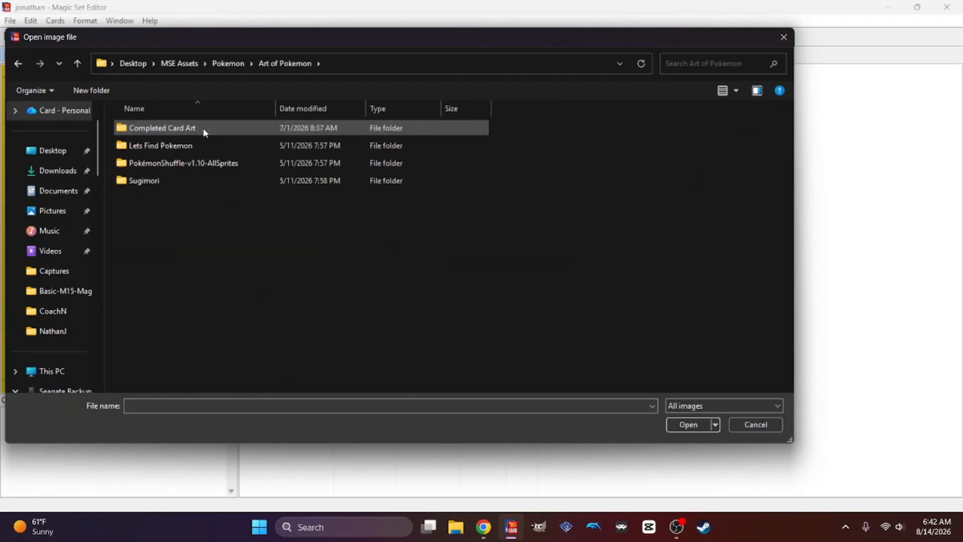
{"action": "double_click", "coordinate": [193, 160]}
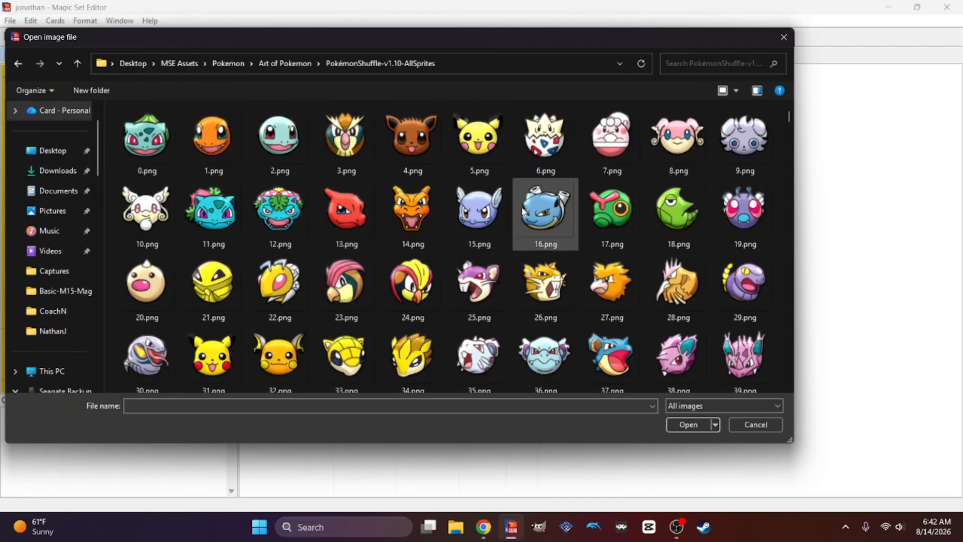
- Find the Lombre sprite 301.png and open it as the evolution portrait
{"action": "scroll", "coordinate": [518, 206], "scroll_direction": "down", "scroll_amount": 10}
{"action": "scroll", "coordinate": [489, 213], "scroll_direction": "down", "scroll_amount": 2}
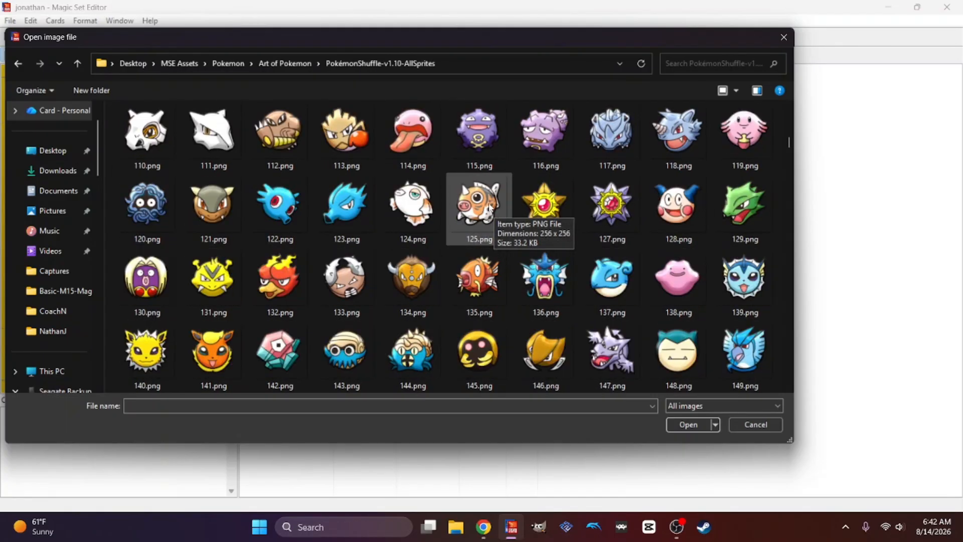
{"action": "scroll", "coordinate": [490, 208], "scroll_direction": "down", "scroll_amount": 10}
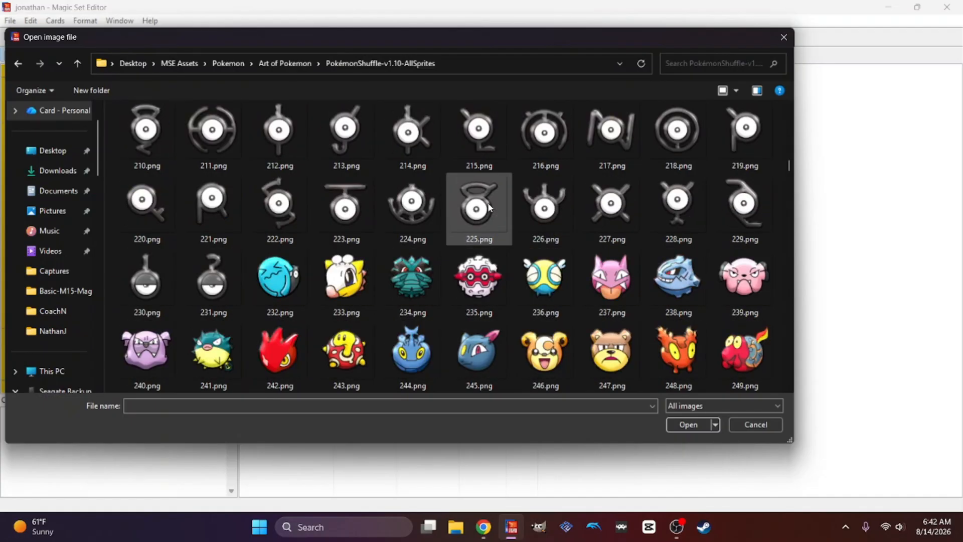
{"action": "scroll", "coordinate": [490, 207], "scroll_direction": "down", "scroll_amount": 6}
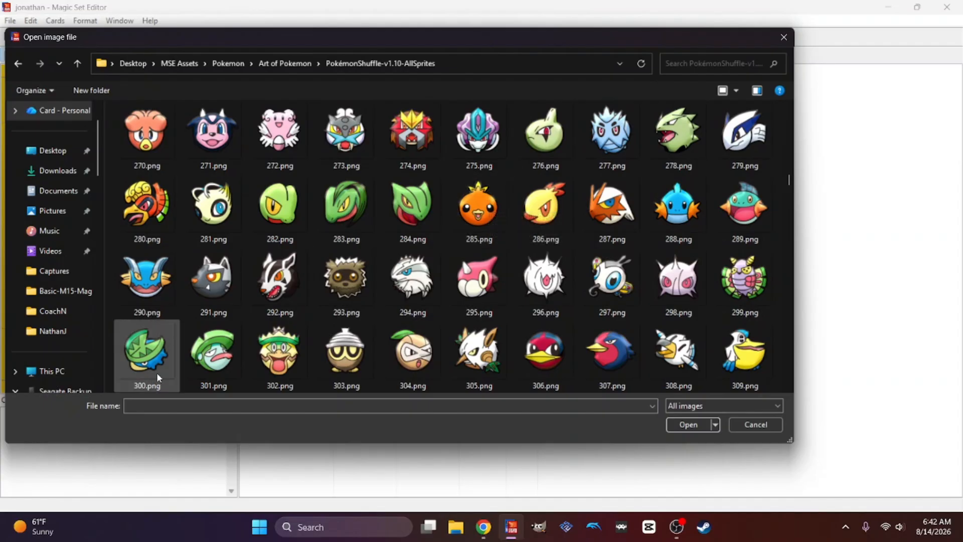
{"action": "left_click", "coordinate": [218, 358]}
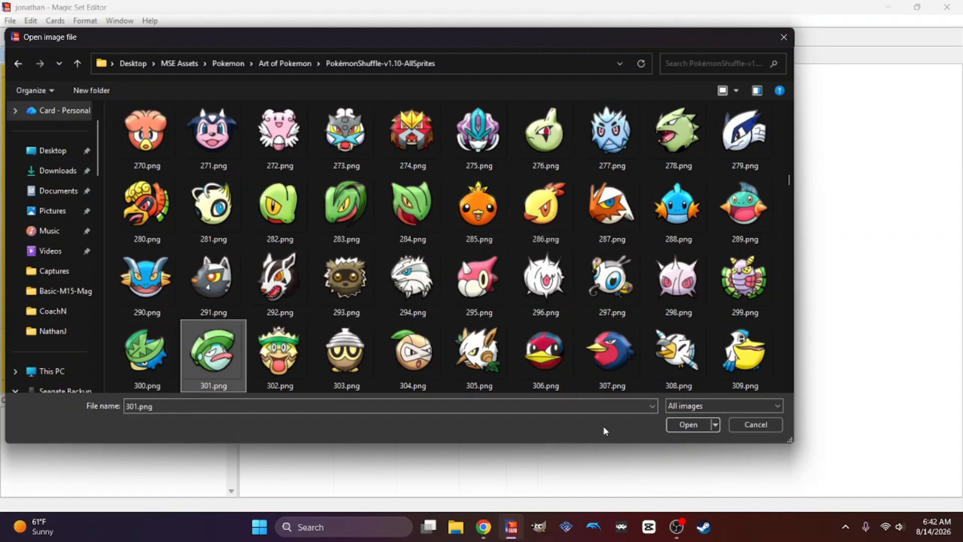
{"action": "left_click", "coordinate": [688, 424]}
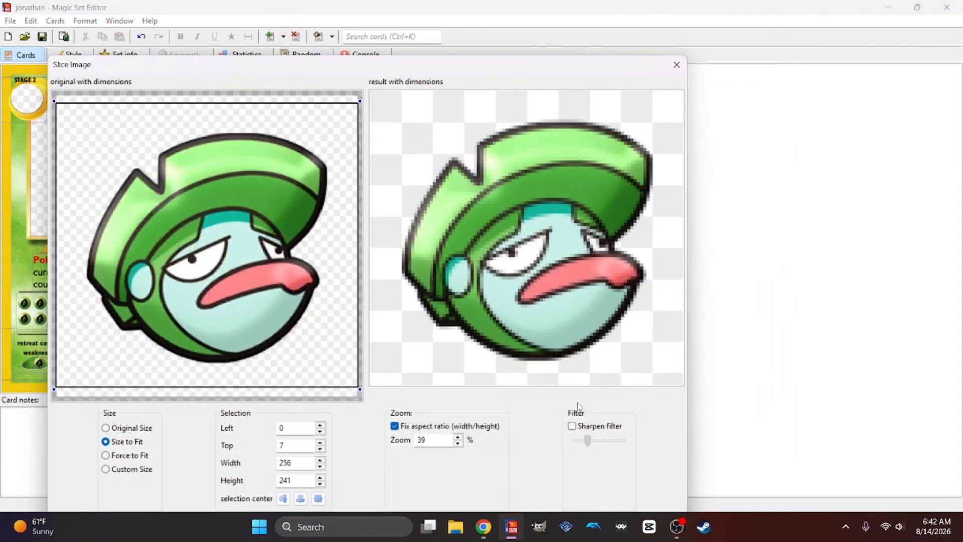
- Move the crop selection to the Lombre sprite's upper edge and compare the size options, settling on Size to Fit
{"action": "left_click_drag", "start_coordinate": [231, 259], "coordinate": [233, 291]}
{"action": "mouse_move", "coordinate": [232, 257]}
{"action": "left_mouse_down"}
{"action": "mouse_move", "coordinate": [239, 218]}
{"action": "mouse_move", "coordinate": [238, 266]}
{"action": "mouse_move", "coordinate": [243, 224]}
{"action": "mouse_move", "coordinate": [246, 258]}
{"action": "mouse_move", "coordinate": [241, 230]}
{"action": "mouse_move", "coordinate": [239, 241]}
{"action": "left_mouse_up"}
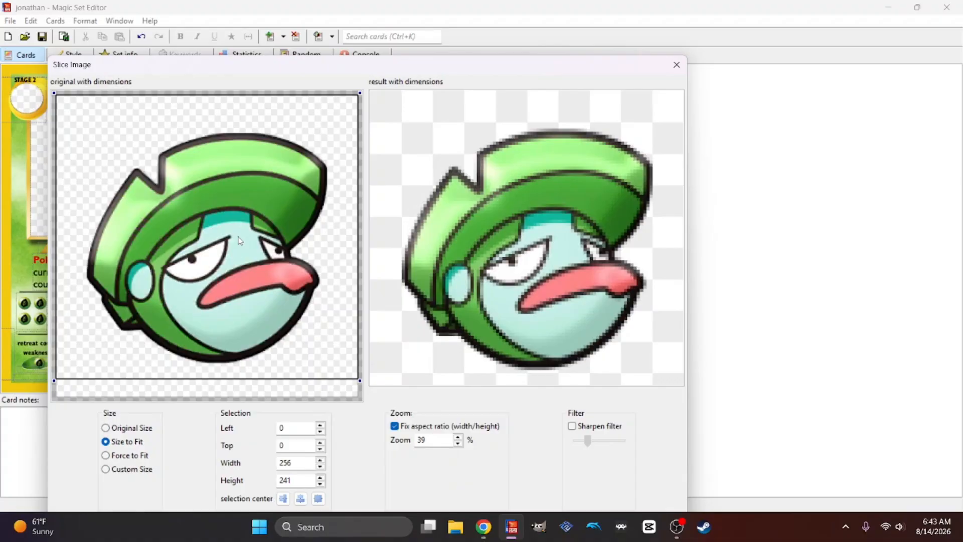
{"action": "left_click", "coordinate": [106, 428]}
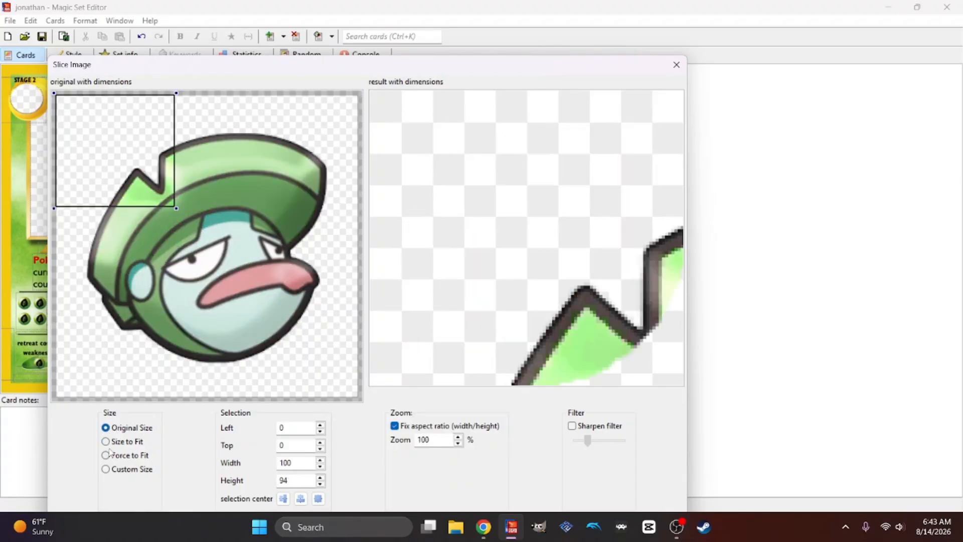
{"action": "left_click", "coordinate": [105, 442]}
{"action": "left_click", "coordinate": [105, 456]}
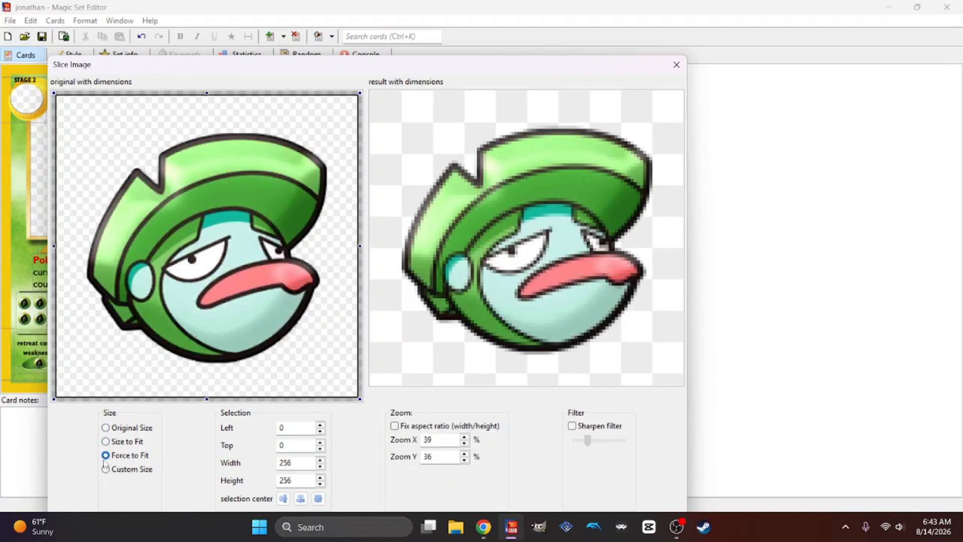
{"action": "left_click", "coordinate": [106, 472]}
{"action": "left_click", "coordinate": [106, 455]}
{"action": "left_click", "coordinate": [106, 442]}
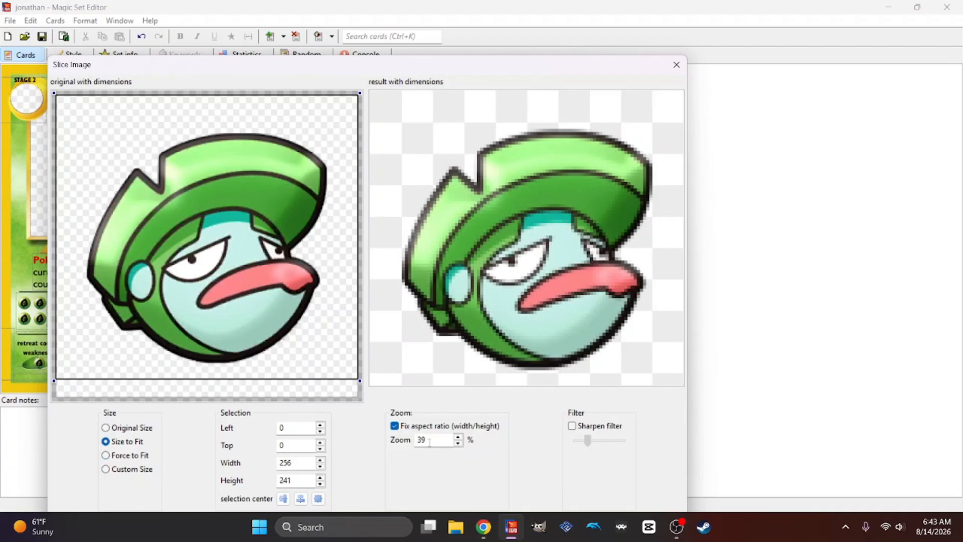
{"action": "left_click", "coordinate": [457, 437]}
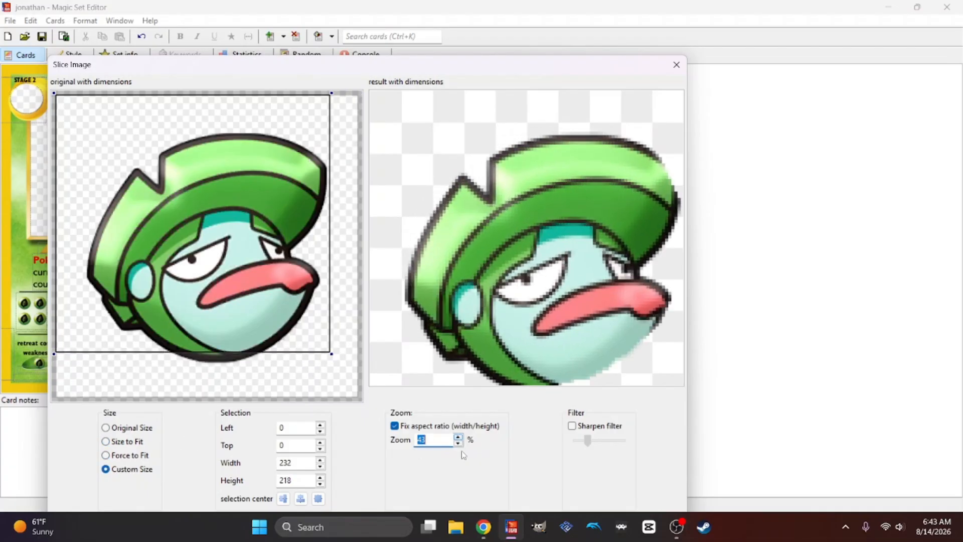
{"action": "left_click", "coordinate": [459, 444]}
{"action": "left_click", "coordinate": [459, 445]}
{"action": "left_click", "coordinate": [458, 444]}
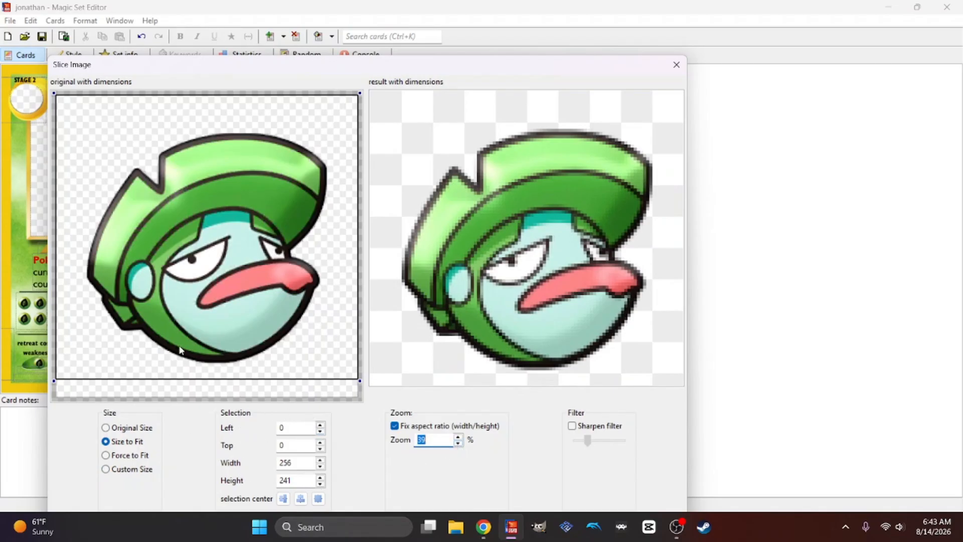
{"action": "left_click_drag", "start_coordinate": [180, 350], "coordinate": [257, 258]}
{"action": "left_click_drag", "start_coordinate": [266, 213], "coordinate": [265, 240]}
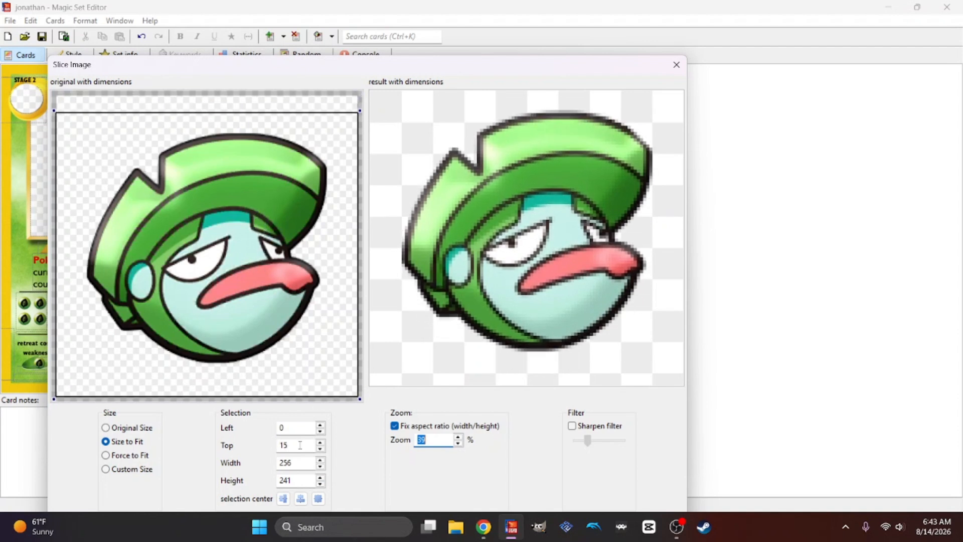
{"action": "left_click_drag", "start_coordinate": [269, 321], "coordinate": [252, 249]}
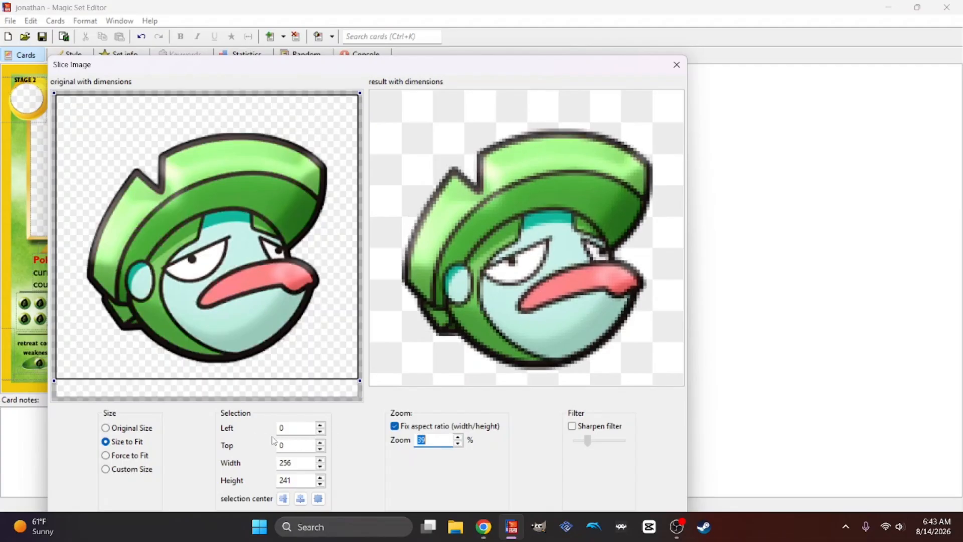
{"action": "left_click", "coordinate": [676, 65]}
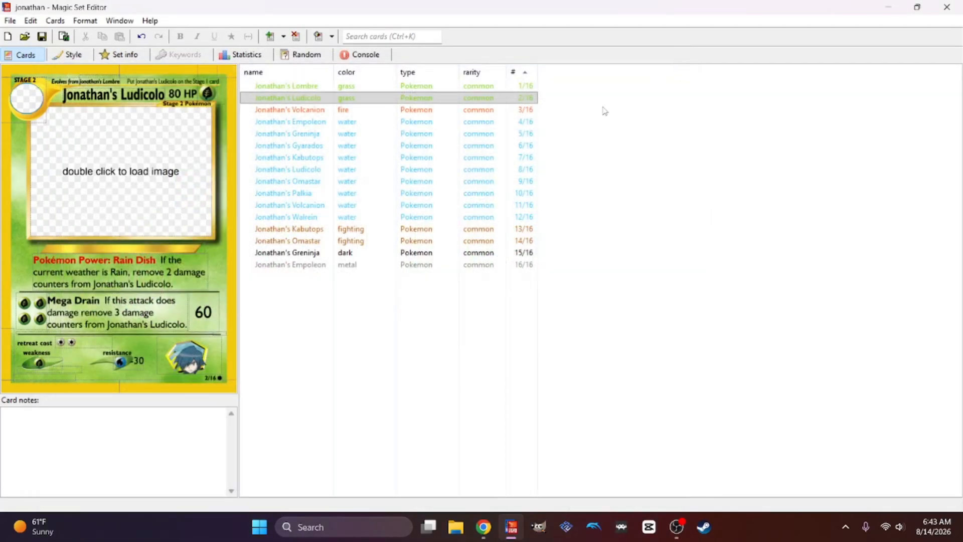
- Load the Lombre sprite 301.png as the Ludicolo card's evolution portrait and accept the Size to Fit crop with top offset 7
{"action": "double_click", "coordinate": [29, 93]}
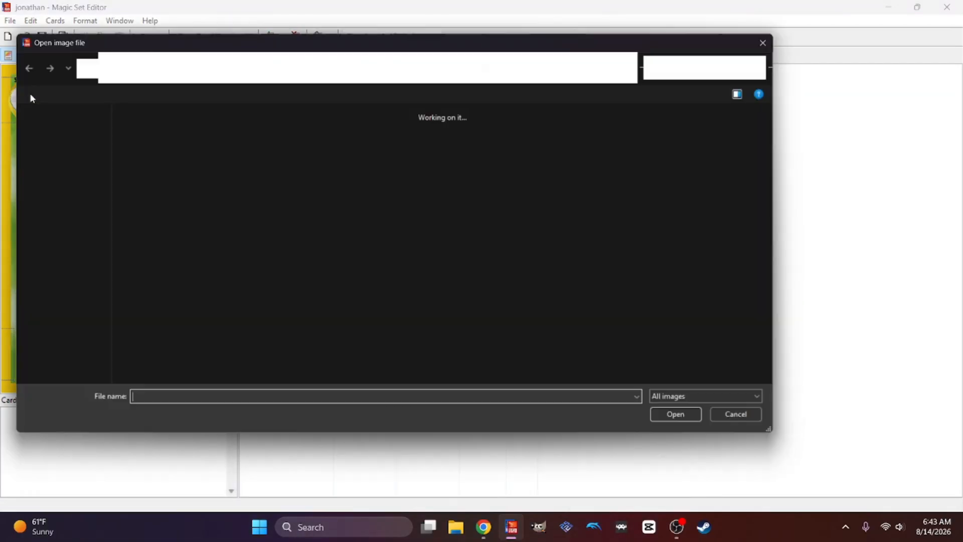
{"action": "scroll", "coordinate": [424, 266], "scroll_direction": "down", "scroll_amount": 10}
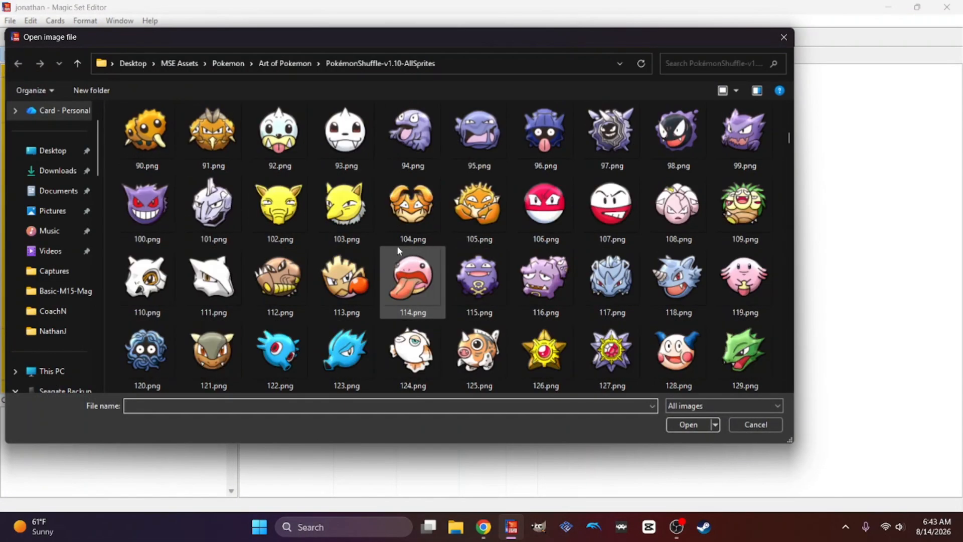
{"action": "scroll", "coordinate": [398, 249], "scroll_direction": "down", "scroll_amount": 4}
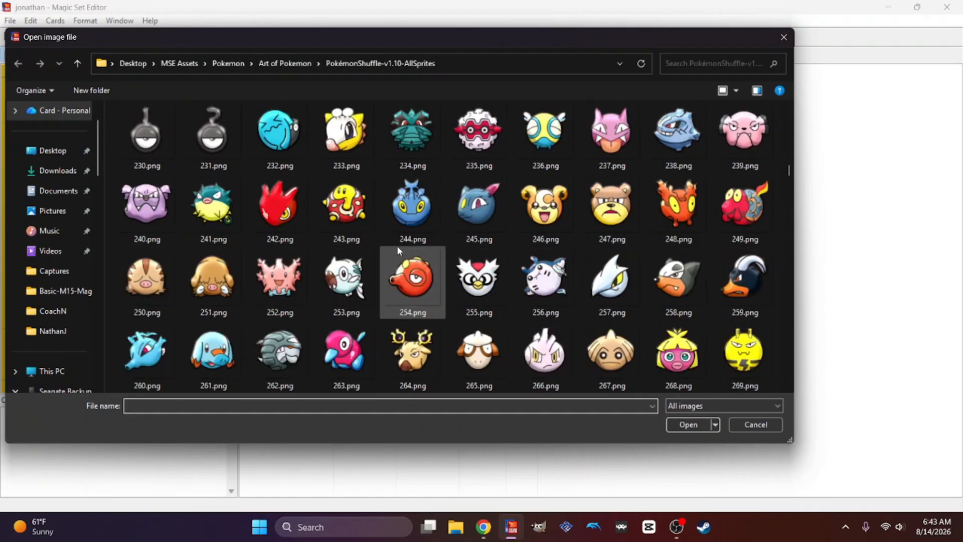
{"action": "left_click", "coordinate": [227, 351]}
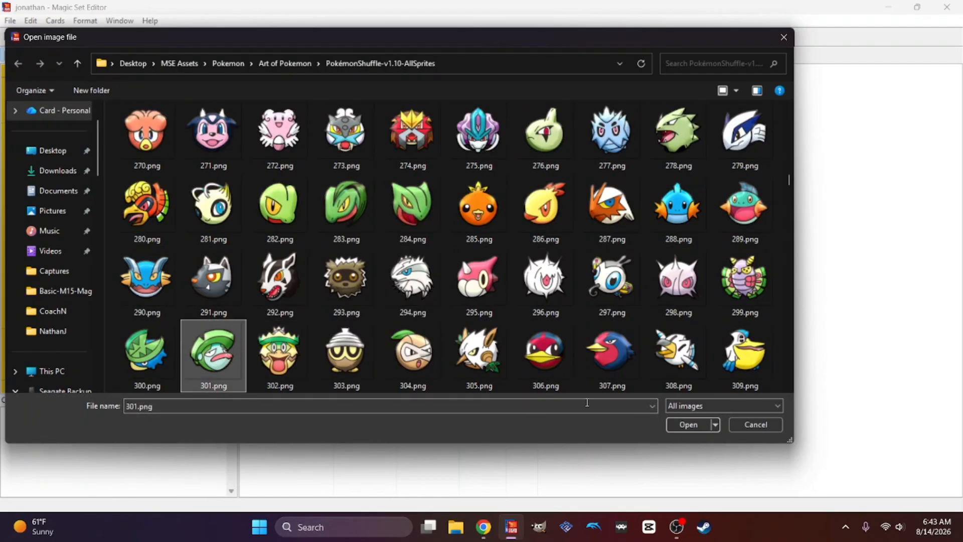
{"action": "left_click", "coordinate": [698, 424]}
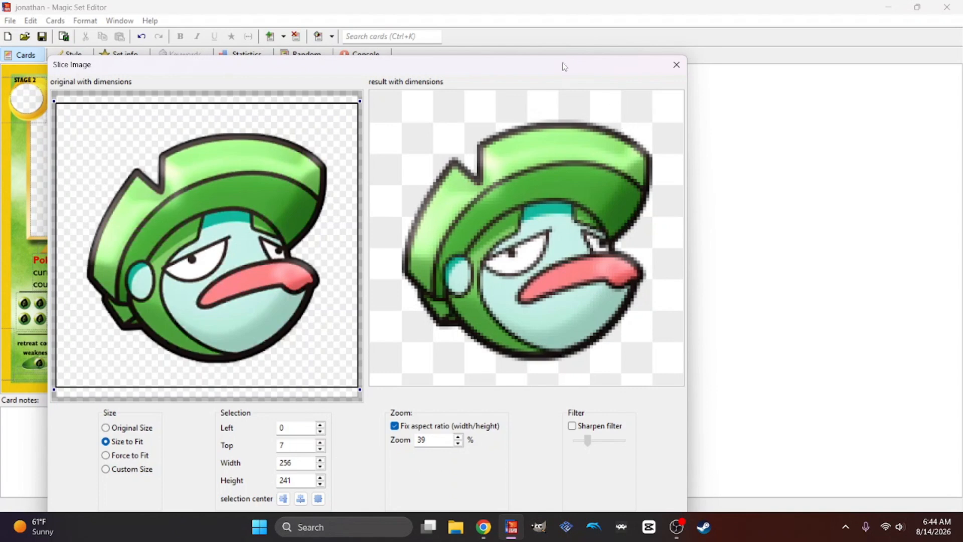
{"action": "left_click_drag", "start_coordinate": [563, 67], "coordinate": [577, 33]}
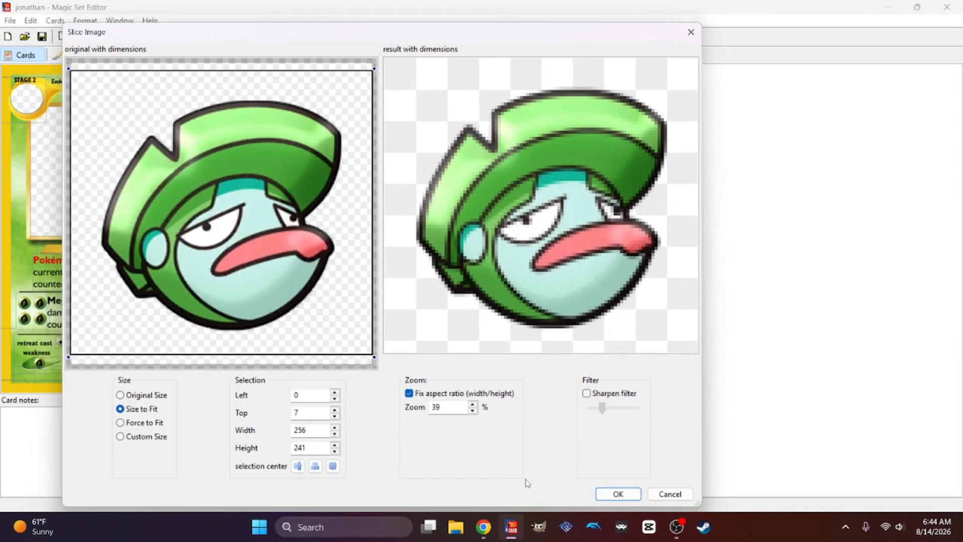
{"action": "left_click", "coordinate": [614, 495]}
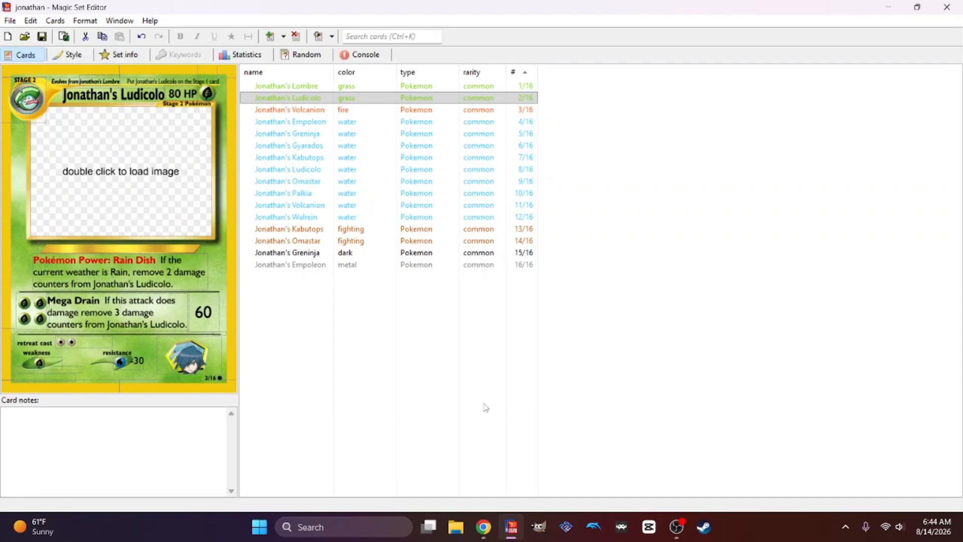
- Switch to Chrome and open the FireRed LeafGreen book page from Generation 3 of the Let's Find Pokemon catalog
{"action": "left_click", "coordinate": [483, 527]}
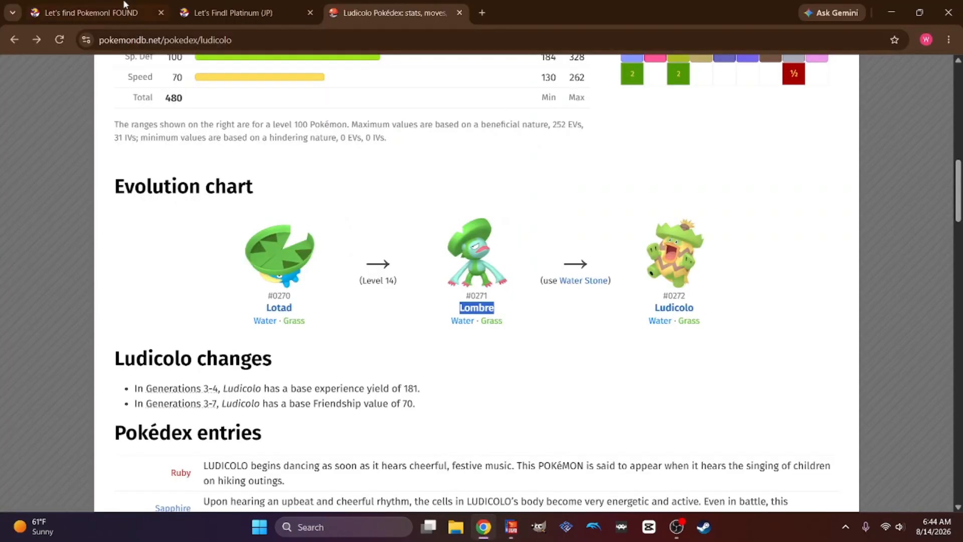
{"action": "left_click", "coordinate": [228, 13]}
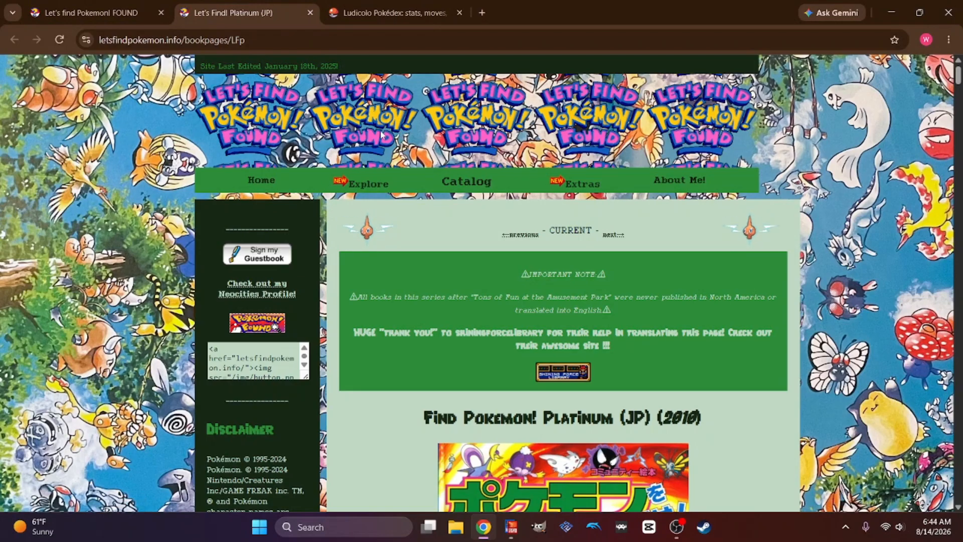
{"action": "left_click", "coordinate": [465, 182]}
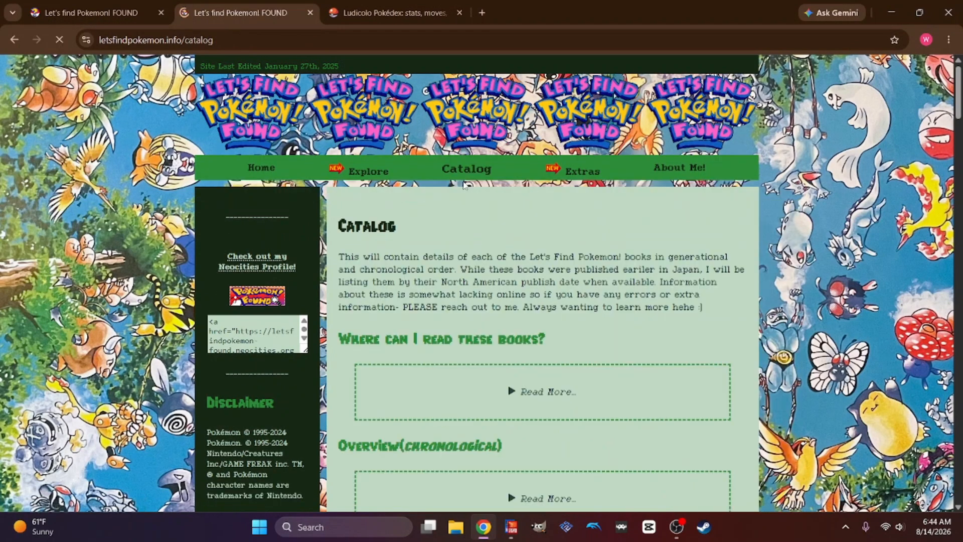
{"action": "scroll", "coordinate": [709, 212], "scroll_direction": "down", "scroll_amount": 6}
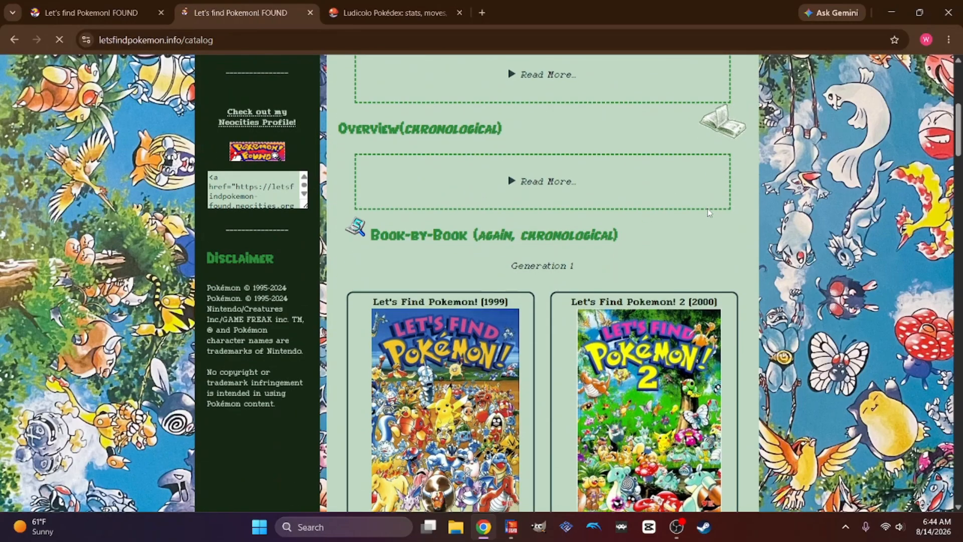
{"action": "scroll", "coordinate": [709, 212], "scroll_direction": "down", "scroll_amount": 9}
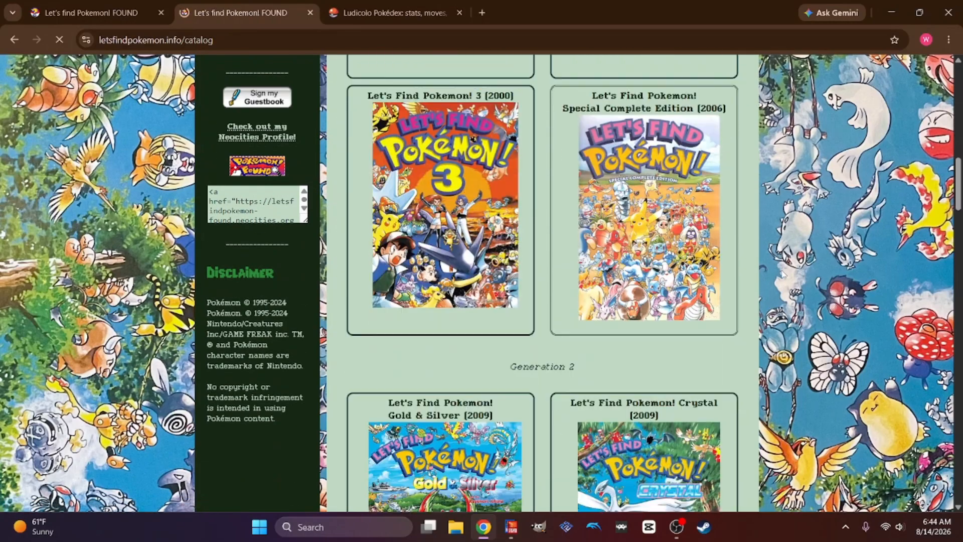
{"action": "scroll", "coordinate": [785, 283], "scroll_direction": "down", "scroll_amount": 10}
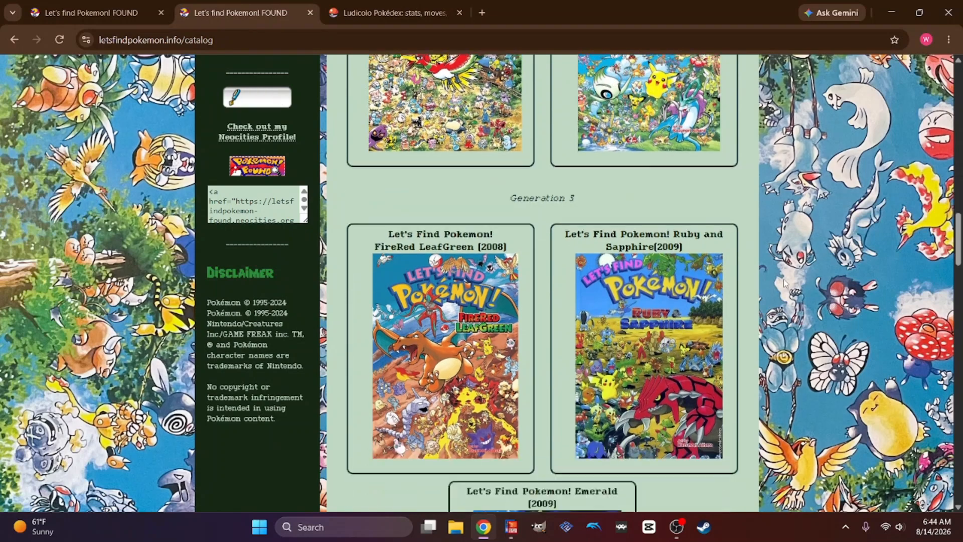
{"action": "scroll", "coordinate": [786, 283], "scroll_direction": "down", "scroll_amount": 3}
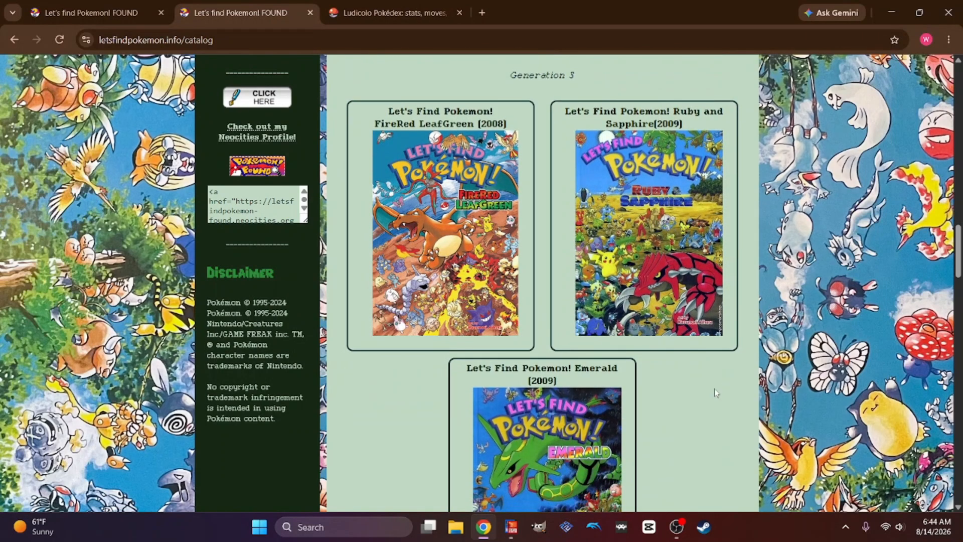
{"action": "left_click", "coordinate": [434, 220]}
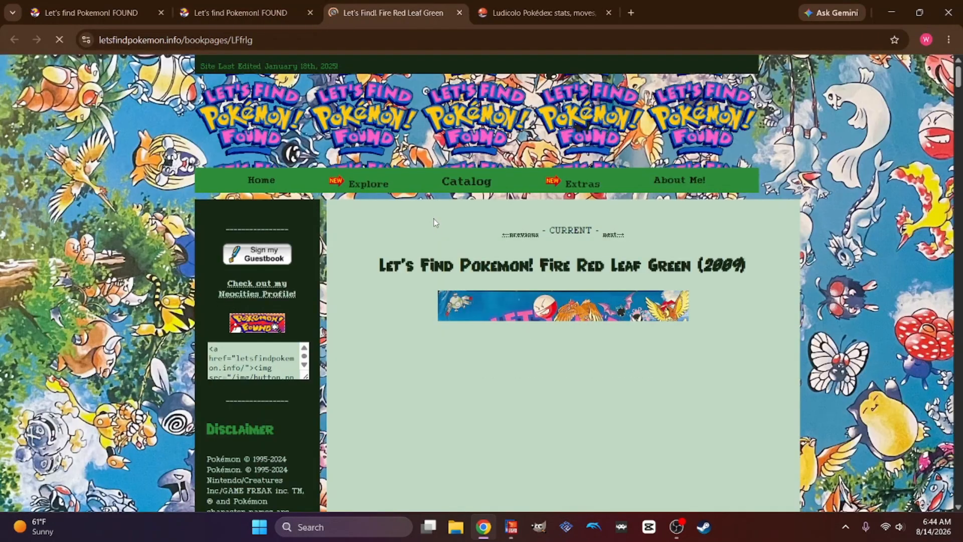
- Look through the FireRed LeafGreen book page down to its full cover spread and examine that image
{"action": "scroll", "coordinate": [432, 301], "scroll_direction": "down", "scroll_amount": 4}
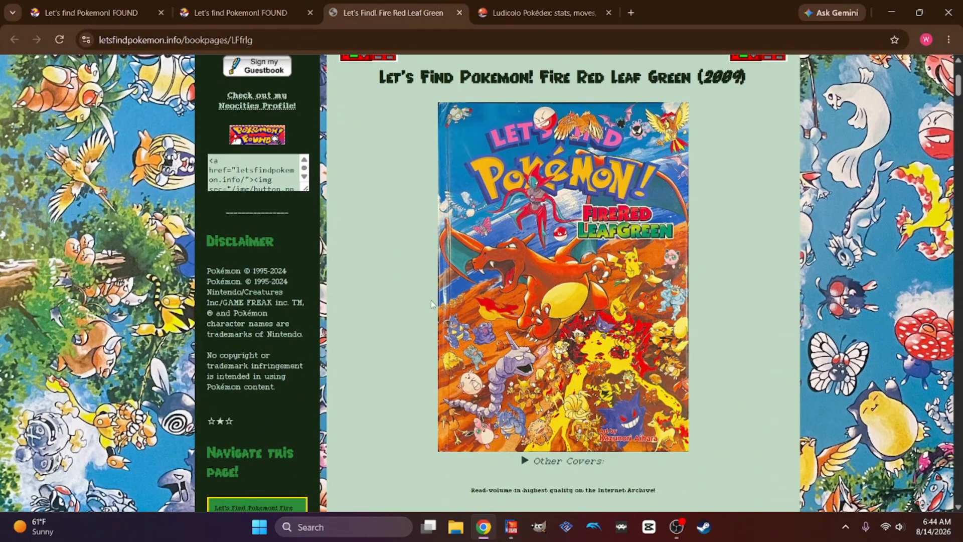
{"action": "scroll", "coordinate": [426, 301], "scroll_direction": "down", "scroll_amount": 8}
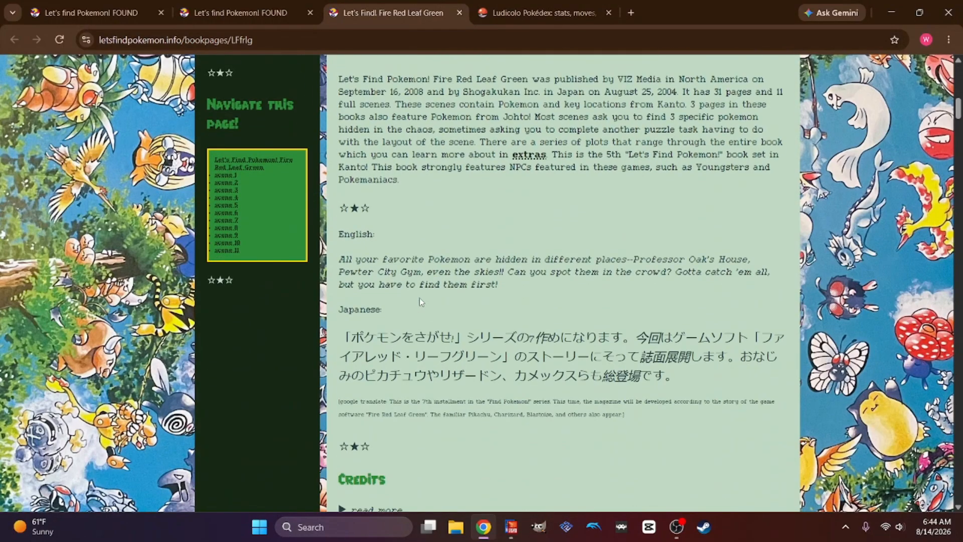
{"action": "scroll", "coordinate": [419, 297], "scroll_direction": "down", "scroll_amount": 10}
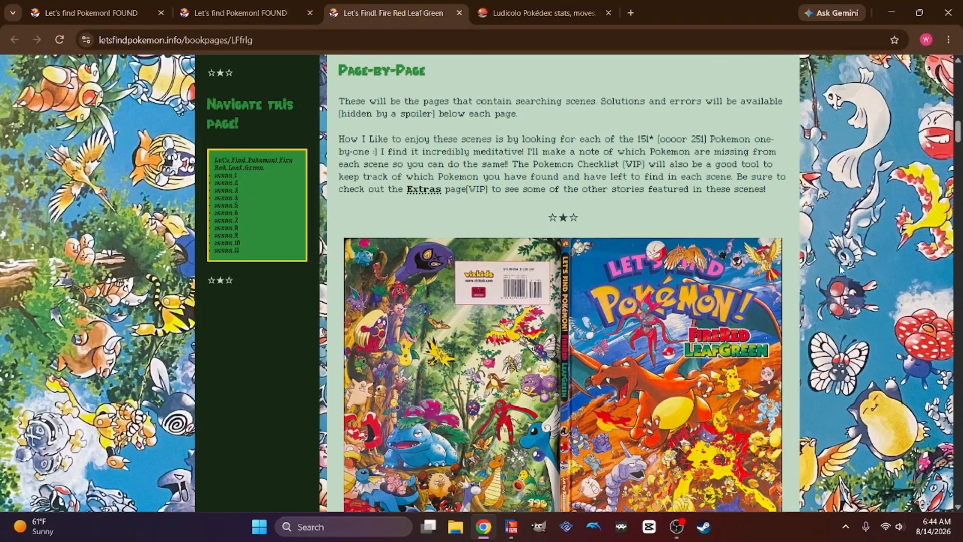
{"action": "scroll", "coordinate": [841, 269], "scroll_direction": "down", "scroll_amount": 3}
{"action": "left_click", "coordinate": [562, 330]}
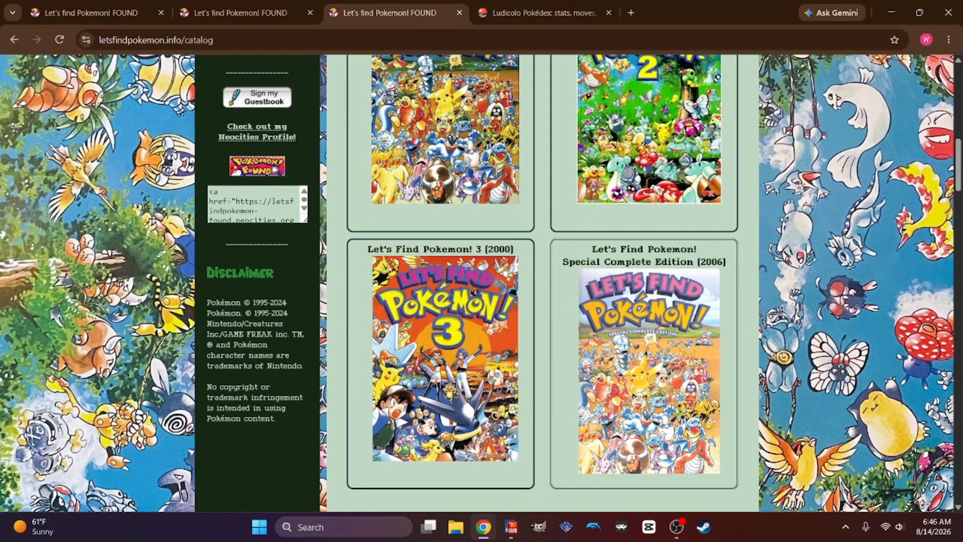
- Open the Let's Find Pokemon! Ruby and Sapphire (2009) book page from the catalog's Generation 3 section
{"action": "scroll", "coordinate": [542, 283], "scroll_direction": "down", "scroll_amount": 8}
{"action": "scroll", "coordinate": [543, 283], "scroll_direction": "down", "scroll_amount": 3}
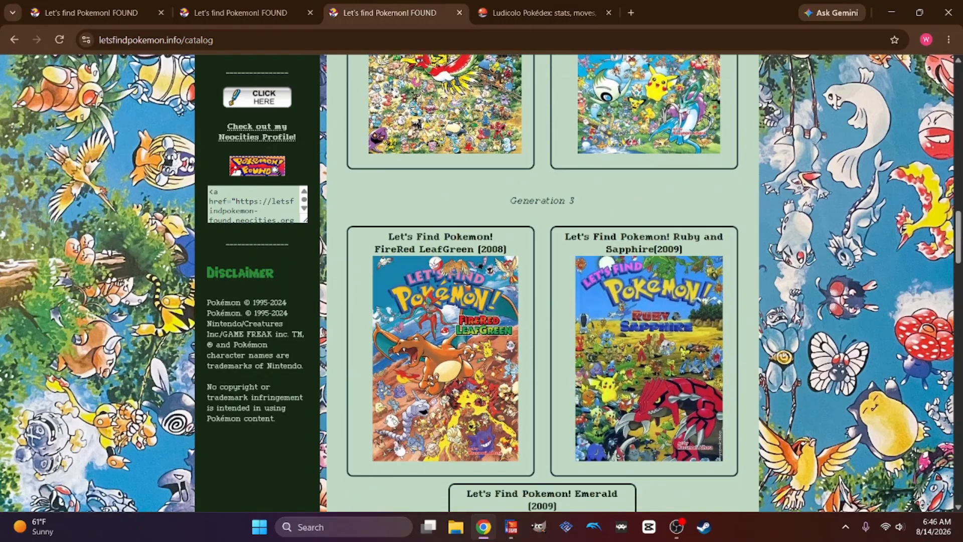
{"action": "left_click", "coordinate": [647, 286]}
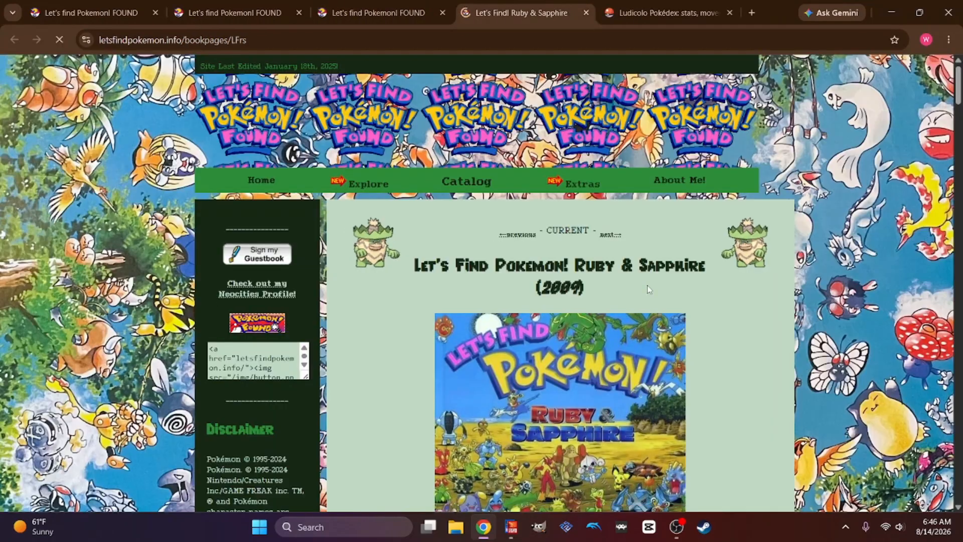
- Look over the Ruby & Sapphire book page, including its first scenes and the Other Covers section
{"action": "scroll", "coordinate": [722, 296], "scroll_direction": "down", "scroll_amount": 2}
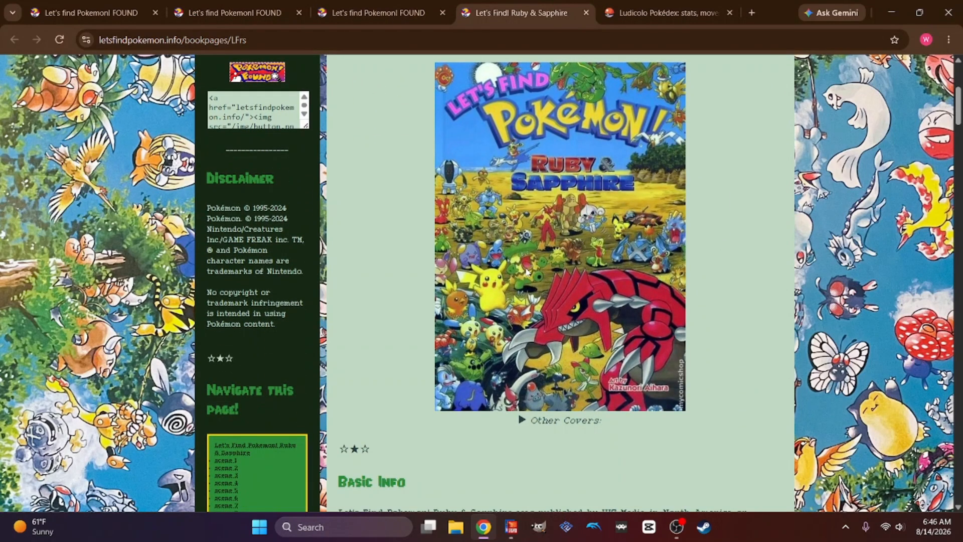
{"action": "scroll", "coordinate": [527, 271], "scroll_direction": "down", "scroll_amount": 15}
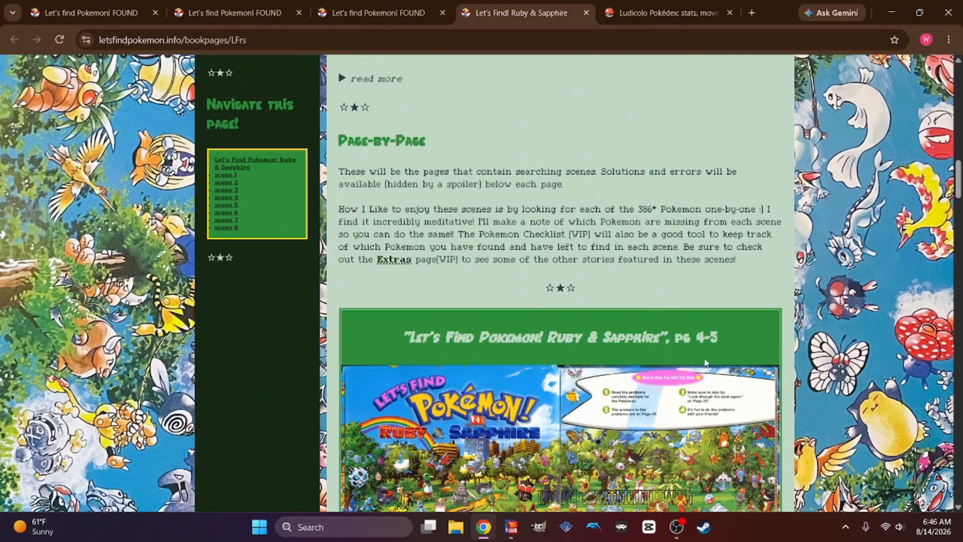
{"action": "scroll", "coordinate": [705, 362], "scroll_direction": "down", "scroll_amount": 8}
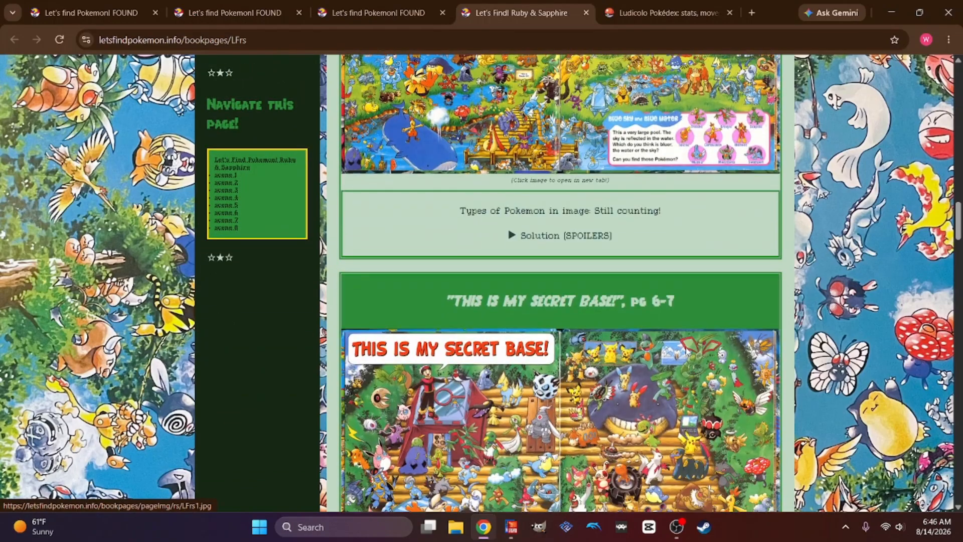
{"action": "scroll", "coordinate": [687, 350], "scroll_direction": "down", "scroll_amount": 3}
{"action": "scroll", "coordinate": [686, 351], "scroll_direction": "up", "scroll_amount": 20}
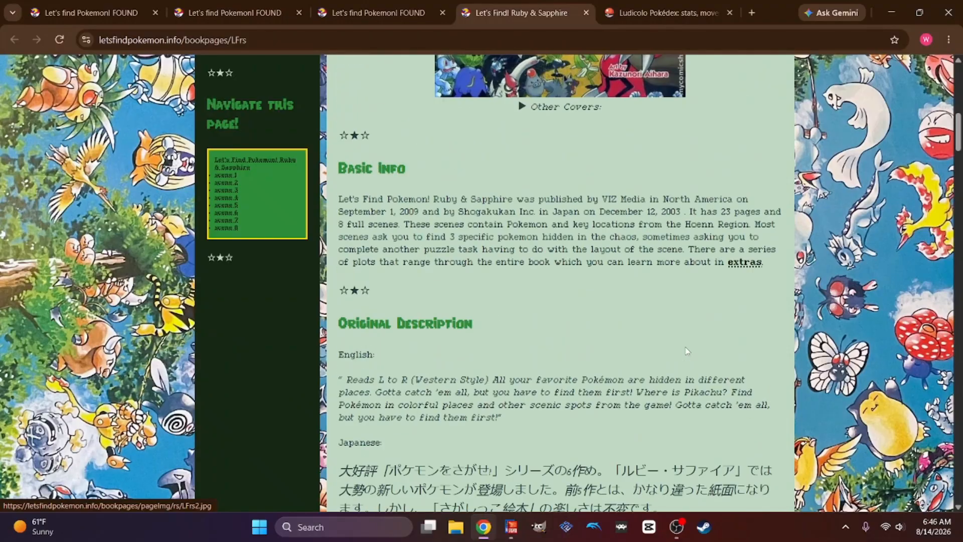
{"action": "scroll", "coordinate": [686, 351], "scroll_direction": "up", "scroll_amount": 8}
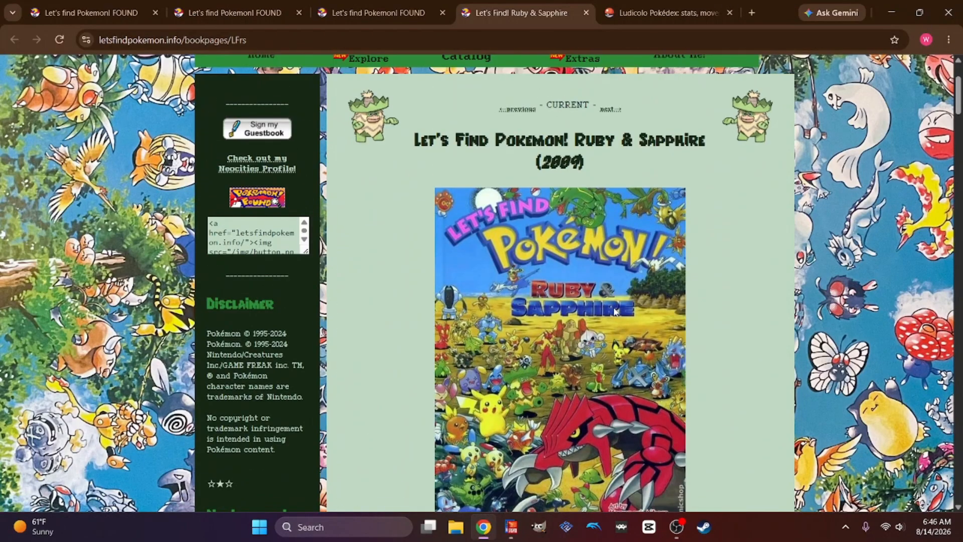
{"action": "scroll", "coordinate": [588, 322], "scroll_direction": "down", "scroll_amount": 5}
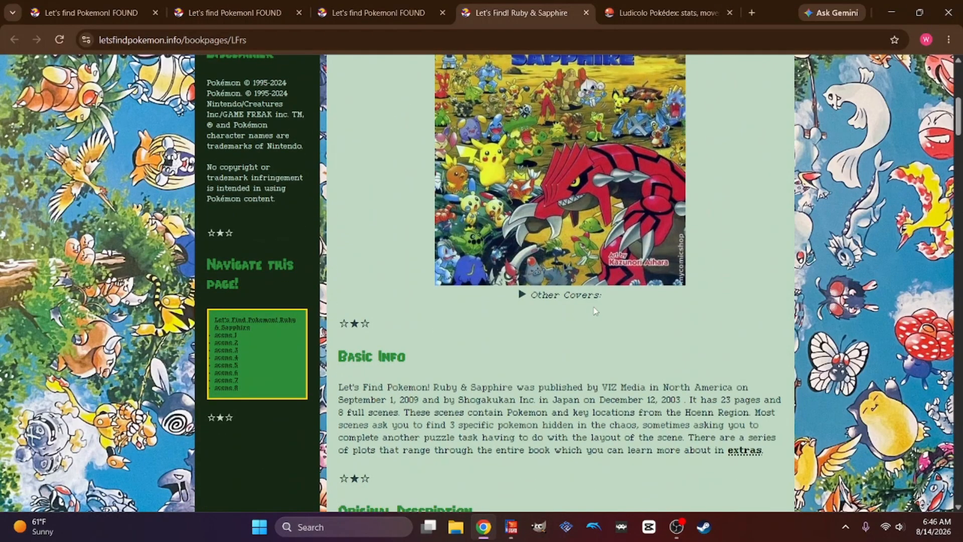
{"action": "scroll", "coordinate": [594, 311], "scroll_direction": "down", "scroll_amount": 1}
{"action": "left_click", "coordinate": [522, 233]}
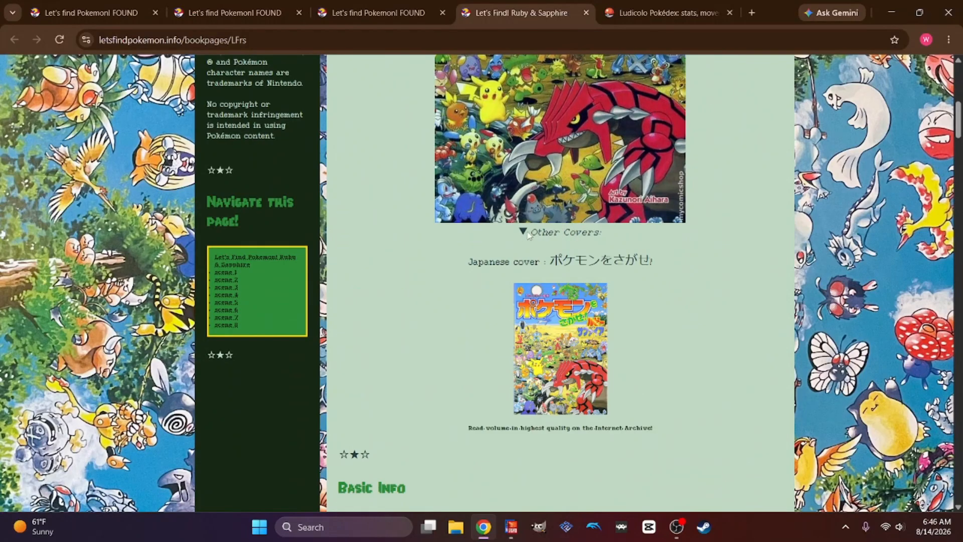
{"action": "left_click", "coordinate": [551, 231]}
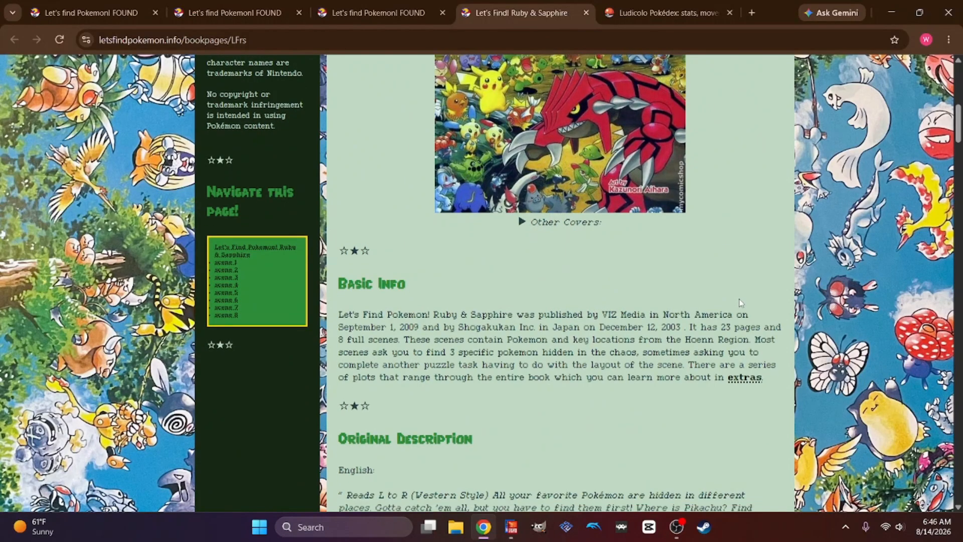
- Open the pages 4-5 scene image at full size and capture a screen snip of the area around Ludicolo
{"action": "scroll", "coordinate": [602, 261], "scroll_direction": "down", "scroll_amount": 15}
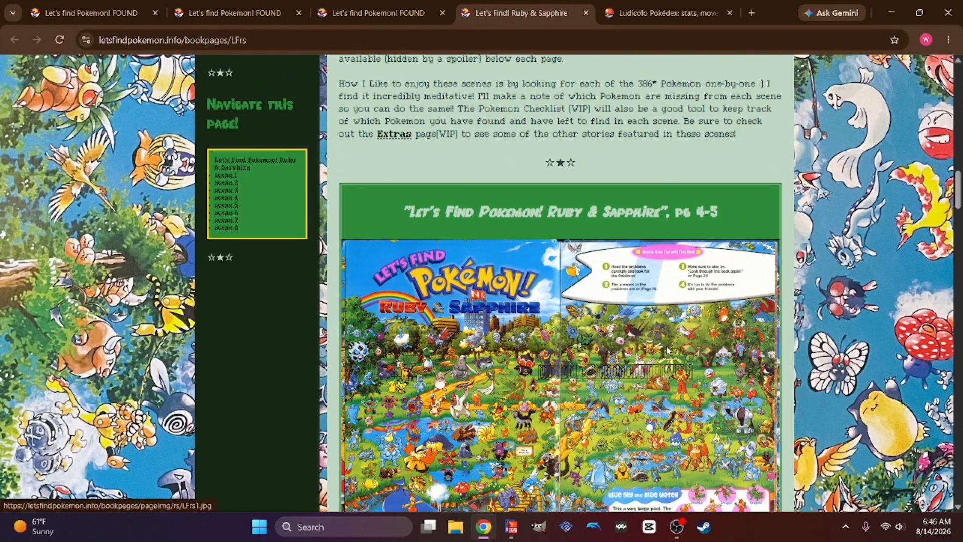
{"action": "scroll", "coordinate": [705, 398], "scroll_direction": "down", "scroll_amount": 3}
{"action": "left_click", "coordinate": [598, 316]}
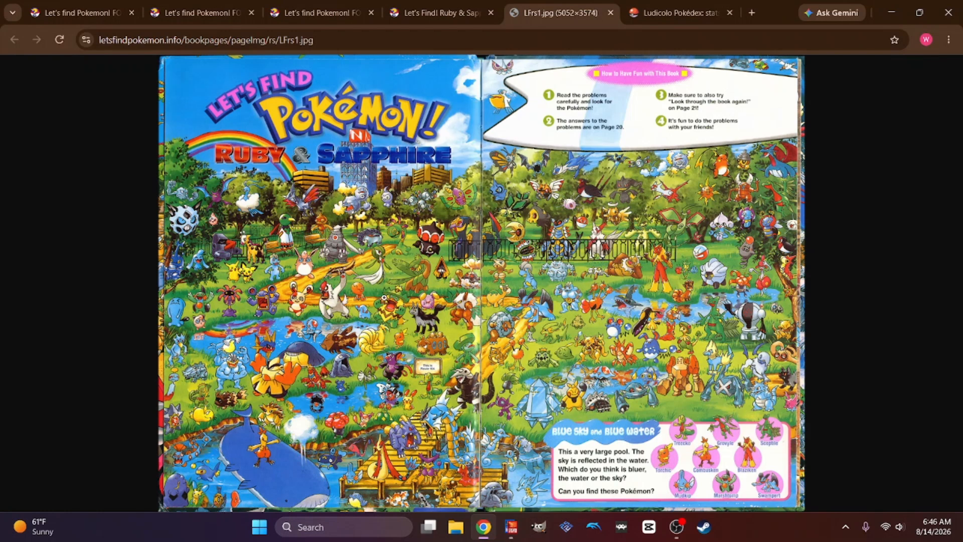
{"action": "left_click", "coordinate": [385, 299]}
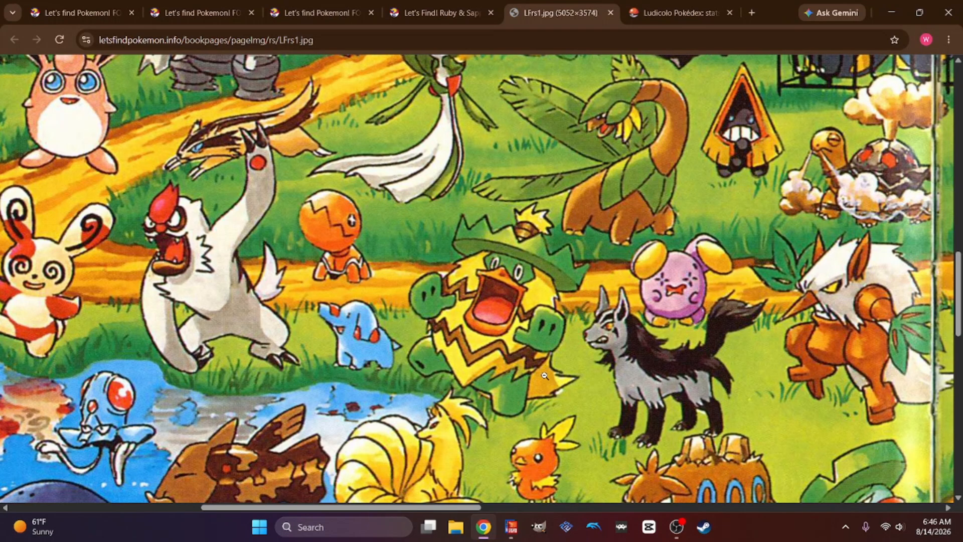
{"action": "key", "text": "super+shift+s"}
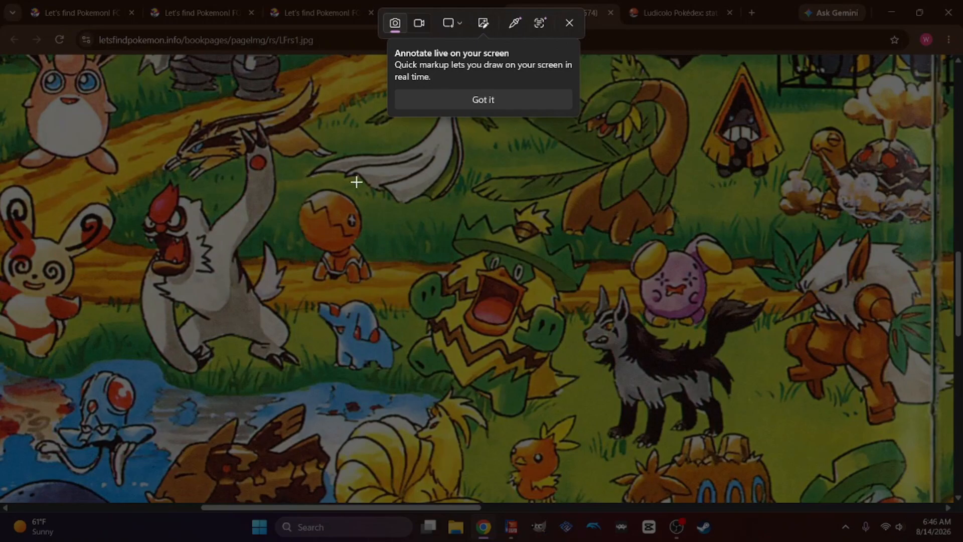
{"action": "left_click_drag", "start_coordinate": [333, 168], "coordinate": [723, 450]}
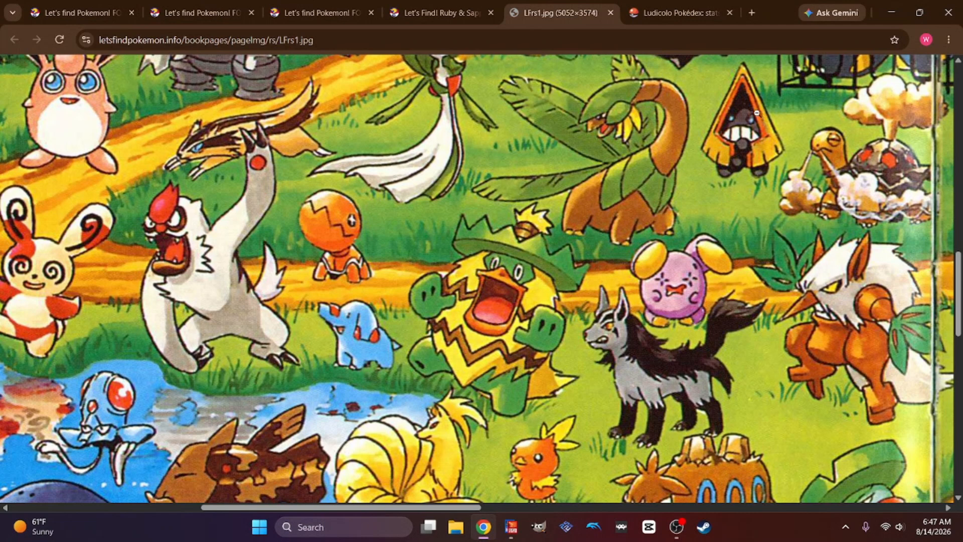
- View the new Ludicolo capture, Screenshot 2026-08-14 064705.png, from the Screenshots folder in Pictures using GIMP, and close it again
{"action": "left_click", "coordinate": [890, 15]}
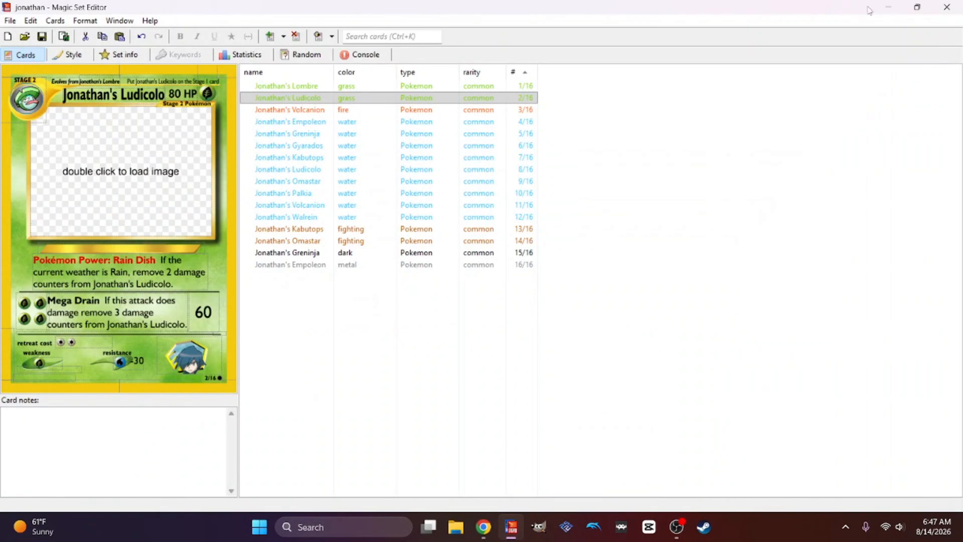
{"action": "left_click", "coordinate": [890, 8]}
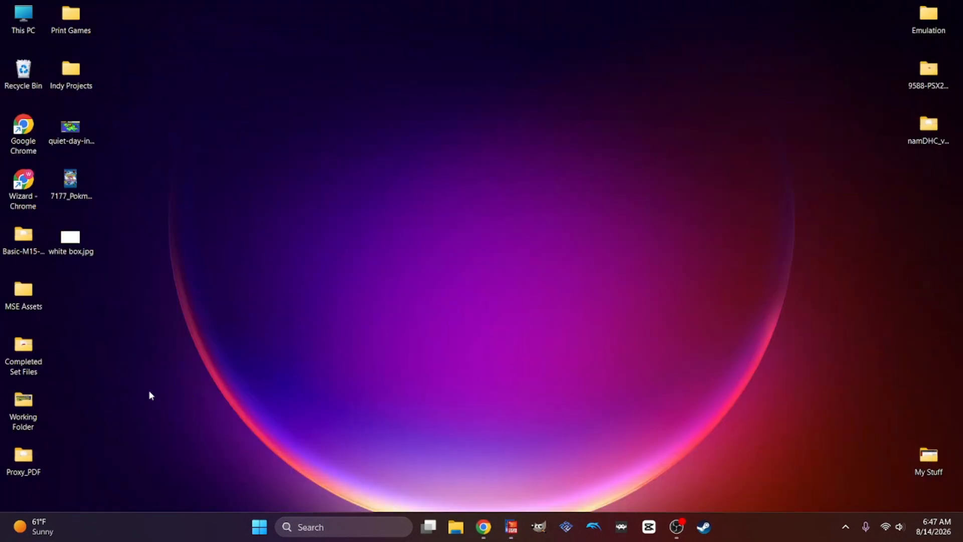
{"action": "left_click", "coordinate": [455, 526]}
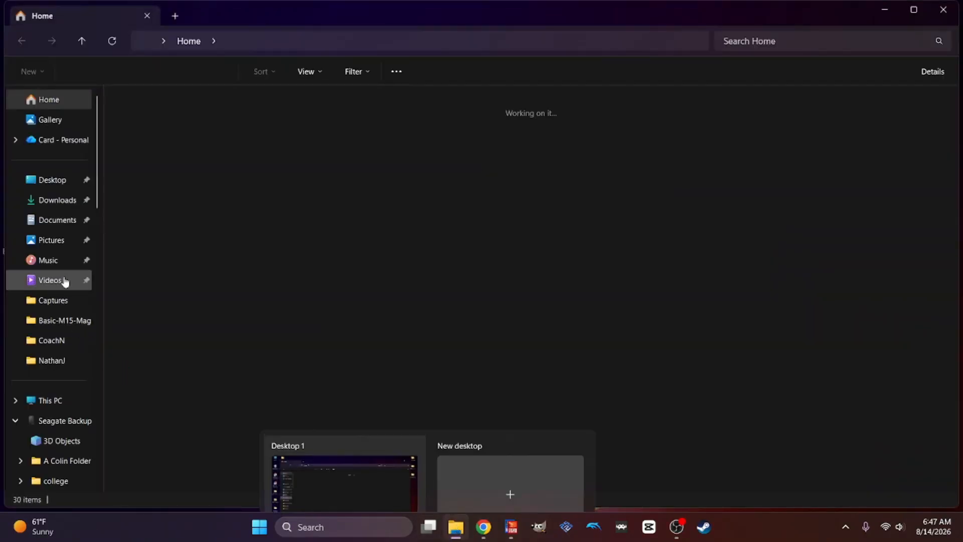
{"action": "left_click", "coordinate": [65, 245]}
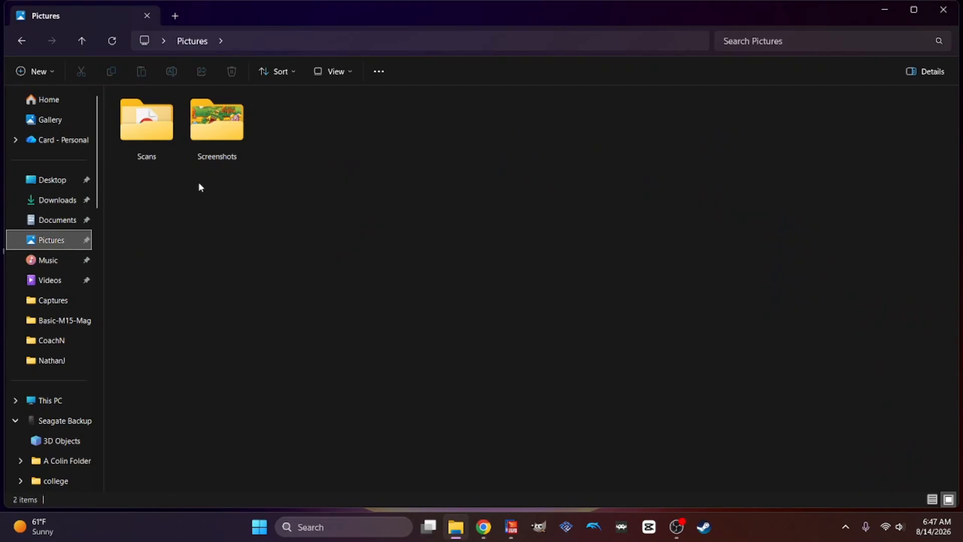
{"action": "double_click", "coordinate": [219, 126]}
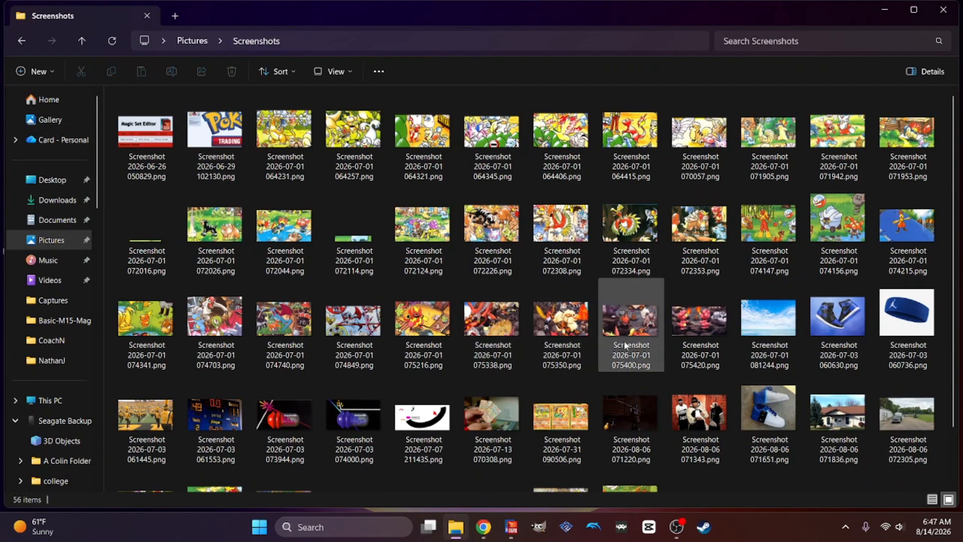
{"action": "scroll", "coordinate": [624, 341], "scroll_direction": "down", "scroll_amount": 2}
{"action": "left_click", "coordinate": [633, 441]}
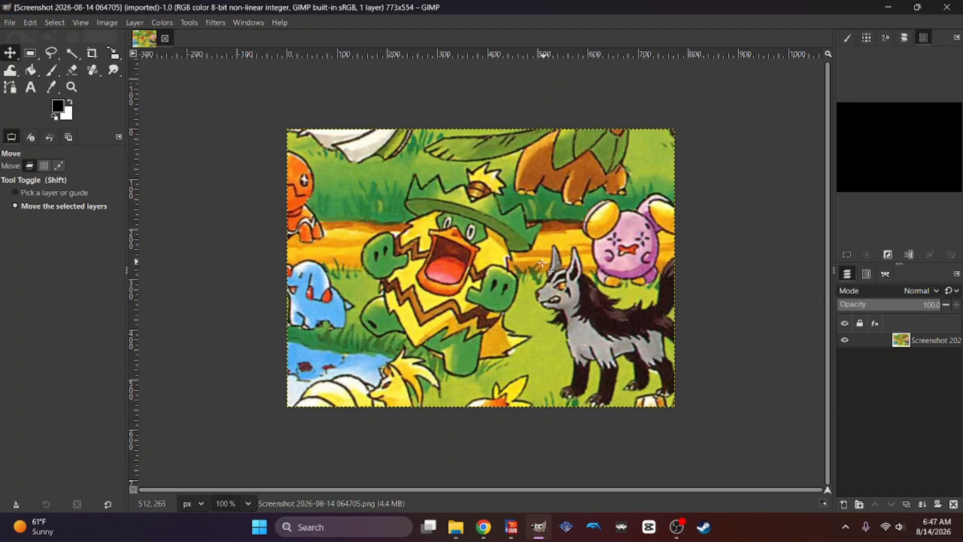
{"action": "left_click", "coordinate": [946, 8]}
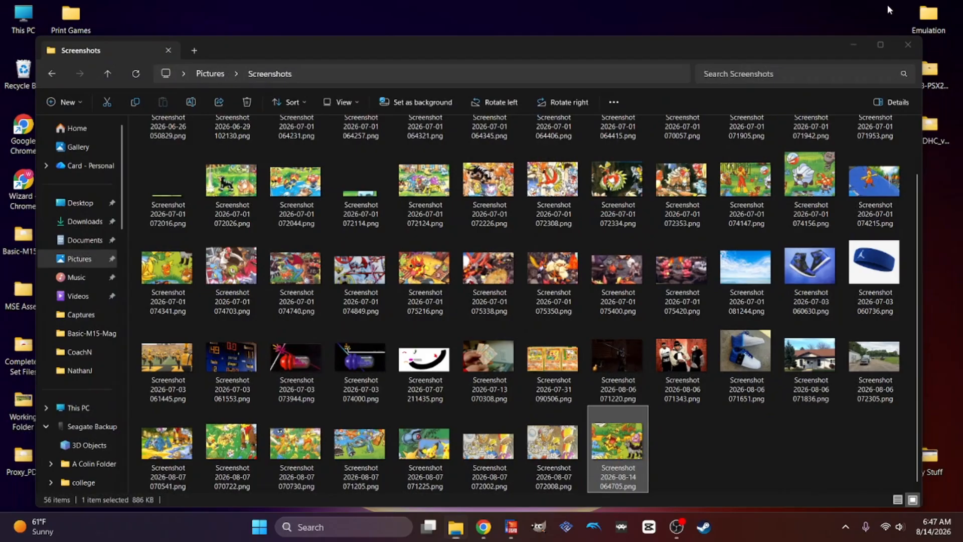
{"action": "left_click", "coordinate": [854, 44]}
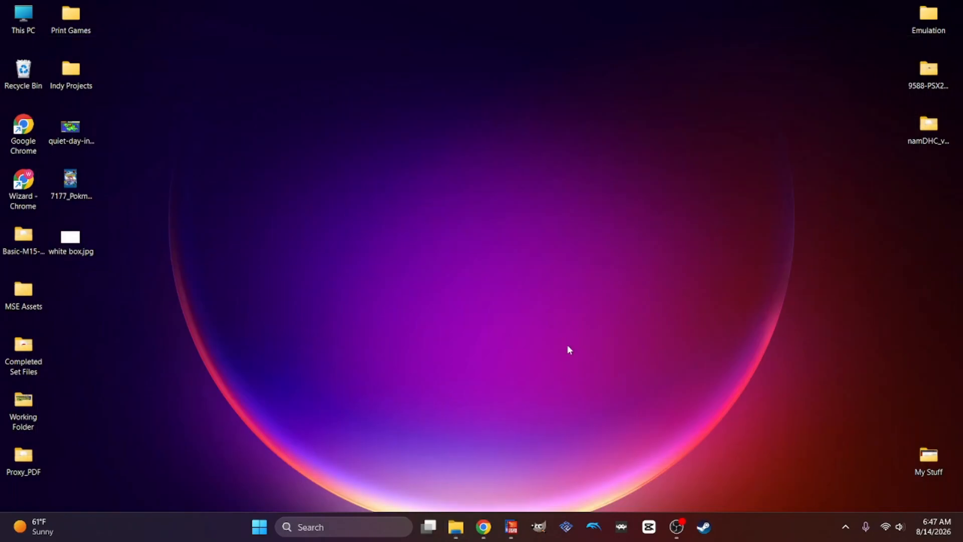
- Switch to Magic Set Editor and load the Ludicolo screenshot from Pictures > Screenshots as the Stage 2 Ludicolo card's main artwork
{"action": "left_click", "coordinate": [511, 527]}
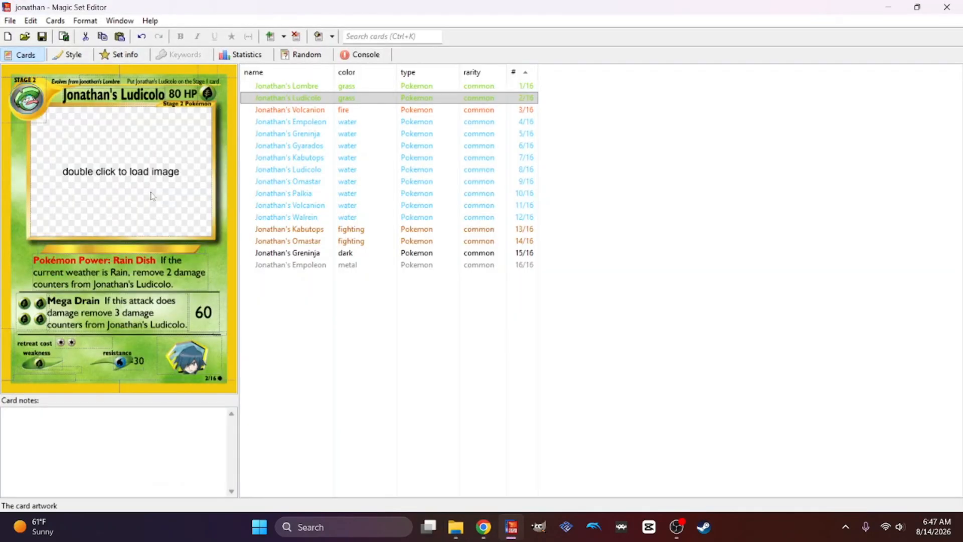
{"action": "double_click", "coordinate": [149, 192]}
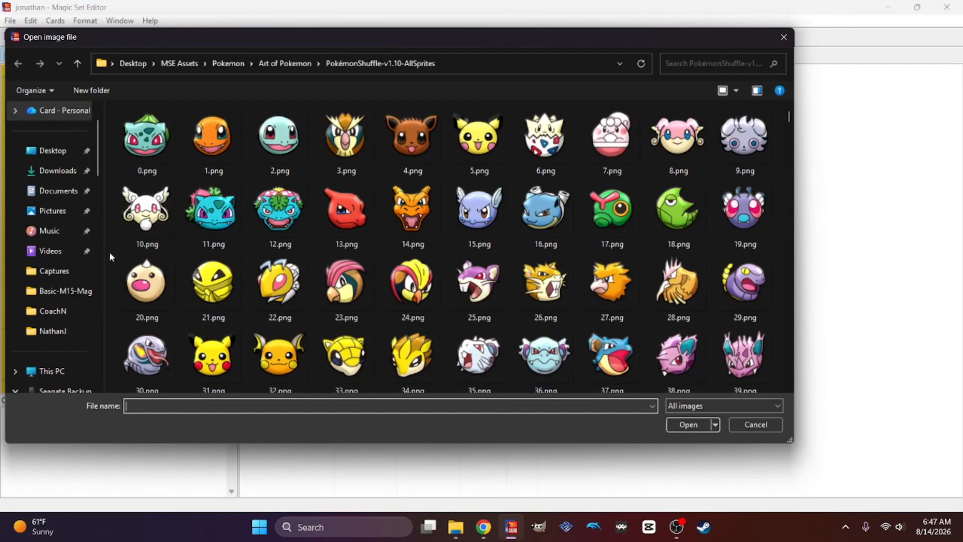
{"action": "left_click", "coordinate": [63, 218]}
{"action": "double_click", "coordinate": [214, 138]}
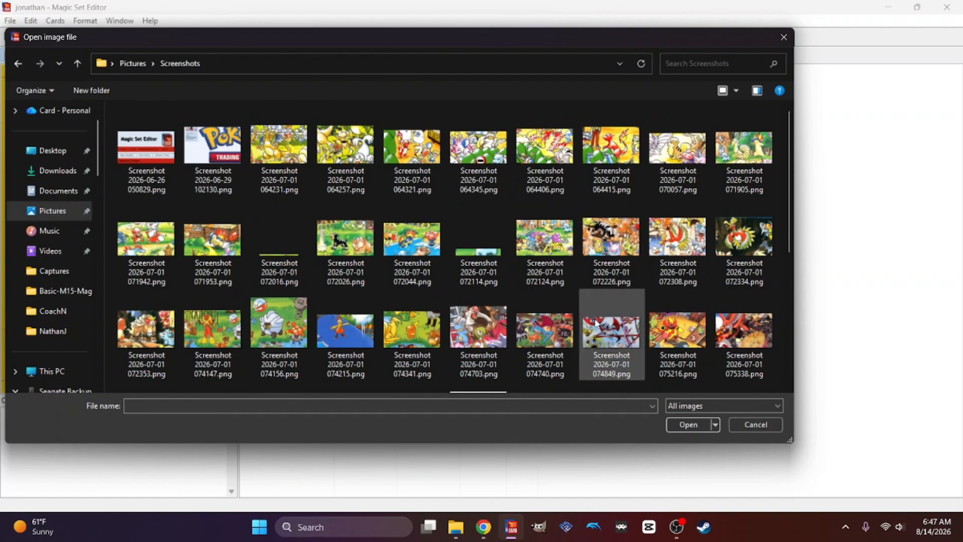
{"action": "scroll", "coordinate": [554, 341], "scroll_direction": "down", "scroll_amount": 5}
{"action": "left_click", "coordinate": [488, 351]}
{"action": "left_click", "coordinate": [690, 425]}
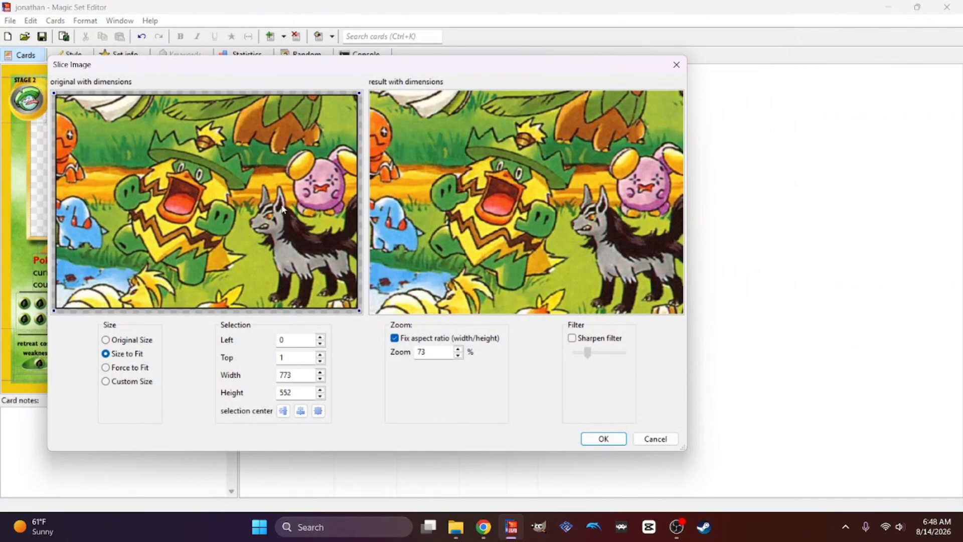
- Adjust the position of the Size to Fit crop around Ludicolo and accept the sliced artwork
{"action": "mouse_move", "coordinate": [239, 200]}
{"action": "left_mouse_down"}
{"action": "mouse_move", "coordinate": [236, 167]}
{"action": "mouse_move", "coordinate": [241, 206]}
{"action": "mouse_move", "coordinate": [253, 184]}
{"action": "mouse_move", "coordinate": [247, 195]}
{"action": "left_mouse_up"}
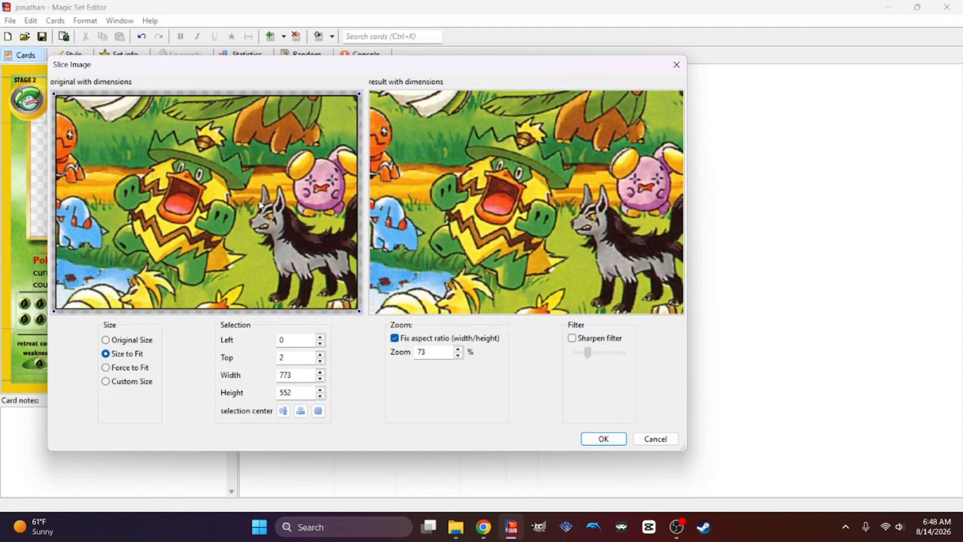
{"action": "left_click_drag", "start_coordinate": [264, 204], "coordinate": [261, 184]}
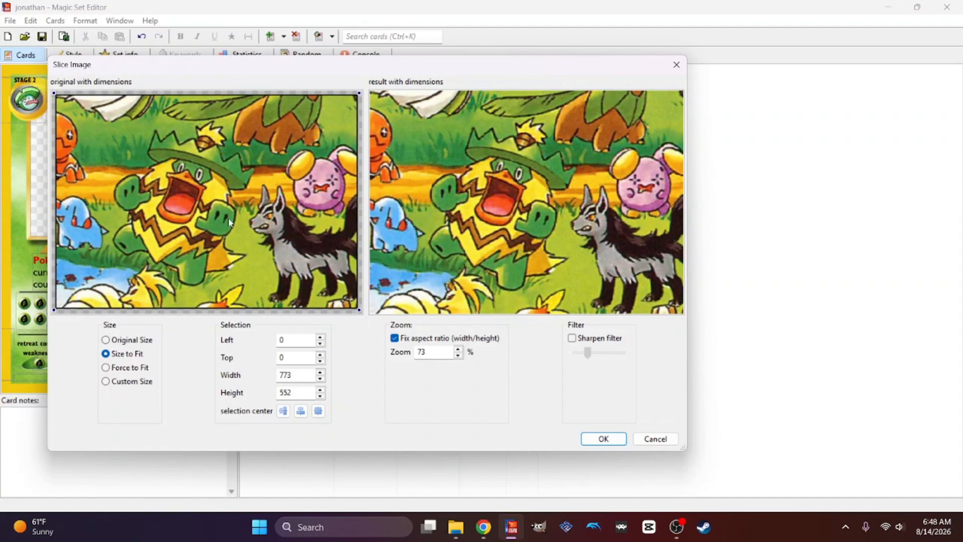
{"action": "left_click_drag", "start_coordinate": [232, 220], "coordinate": [280, 234]}
{"action": "left_click", "coordinate": [603, 439]}
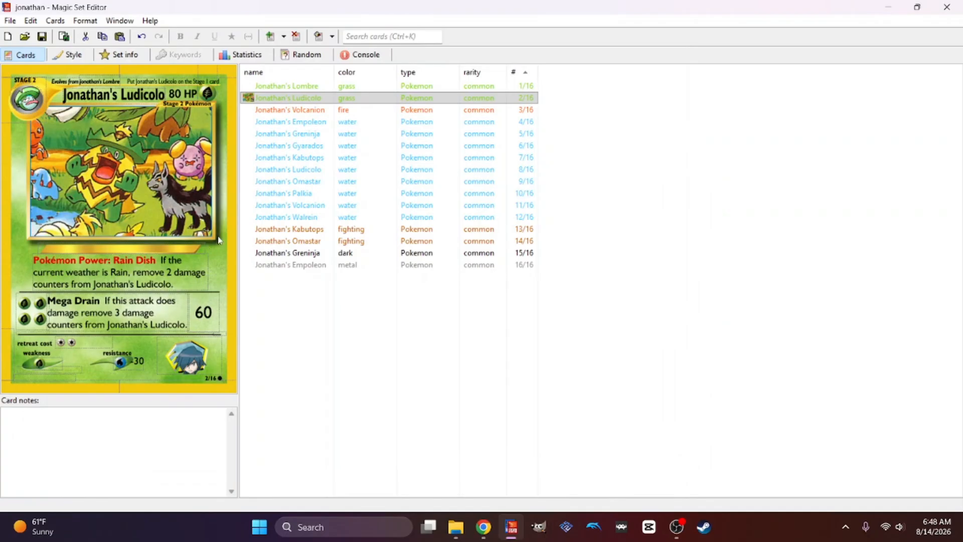
- Enter LV. 44 #272 in the text line below the Ludicolo card's weakness
{"action": "left_click", "coordinate": [125, 248]}
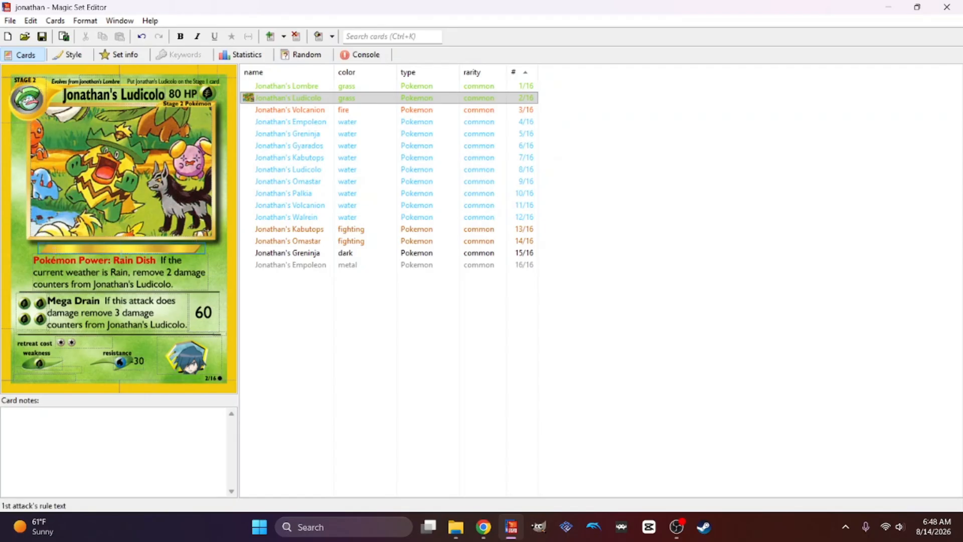
{"action": "left_click", "coordinate": [70, 370]}
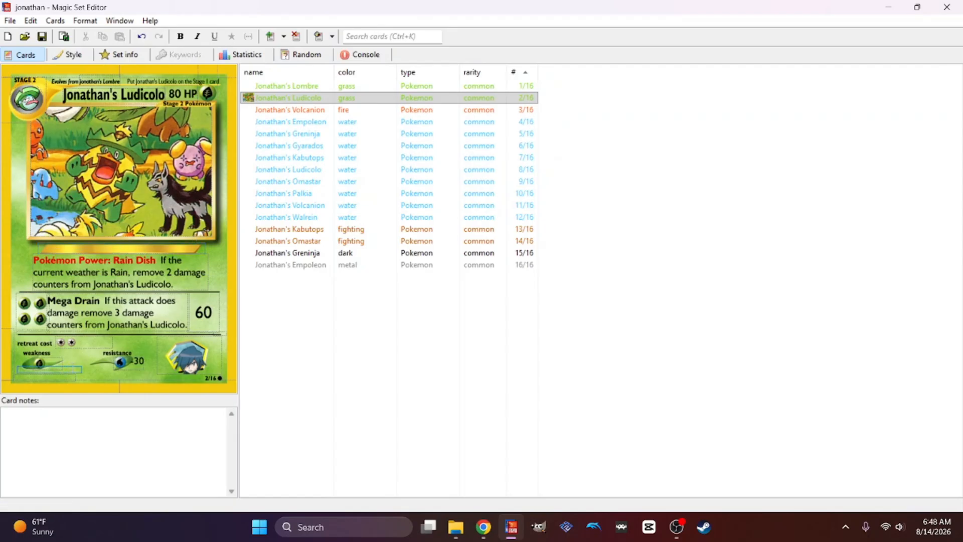
{"action": "left_click", "coordinate": [64, 378]}
{"action": "left_click", "coordinate": [73, 371]}
- Switch to Chrome and open the Gym Challenge (G2) set from the pkmncards.com sets list in a new tab
{"action": "left_click", "coordinate": [483, 527]}
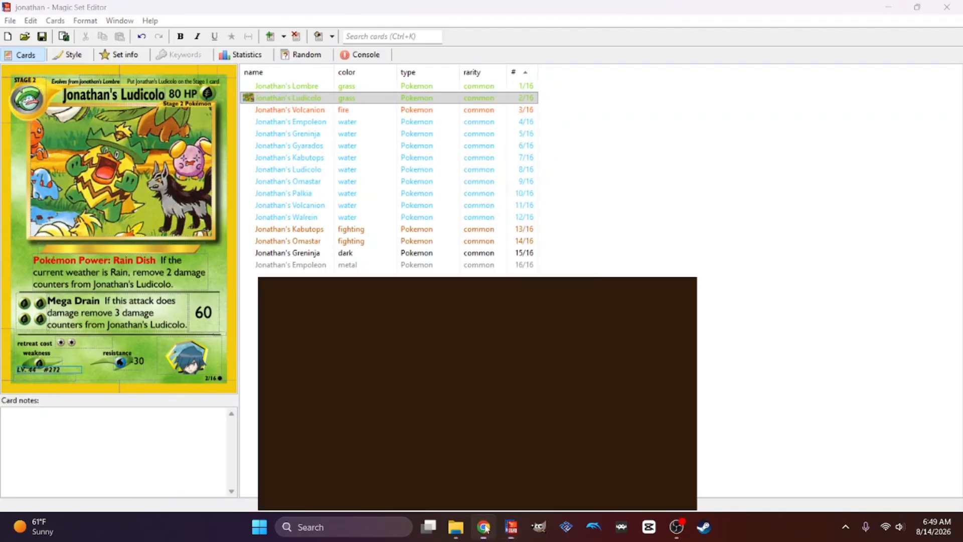
{"action": "left_click", "coordinate": [752, 12]}
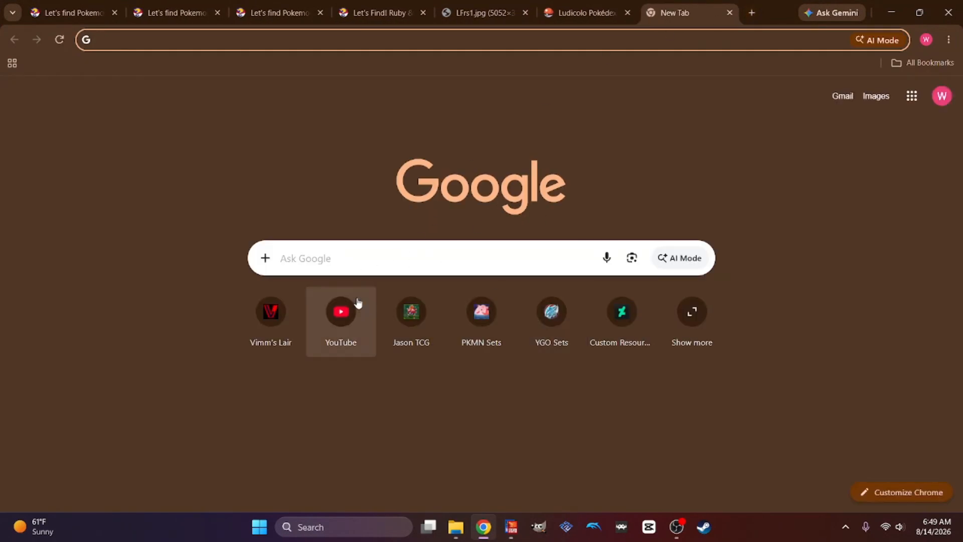
{"action": "left_click", "coordinate": [480, 324]}
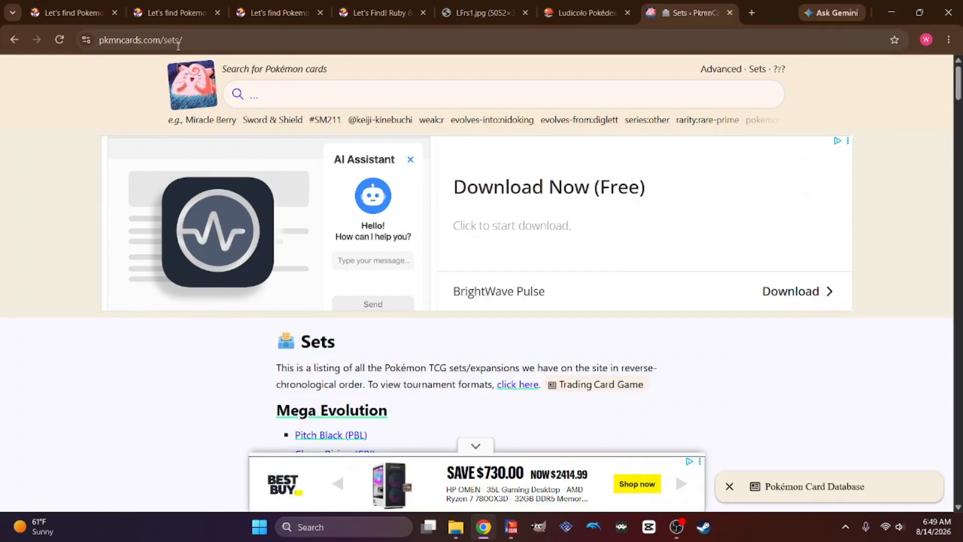
{"action": "left_click", "coordinate": [476, 446]}
{"action": "scroll", "coordinate": [552, 396], "scroll_direction": "down", "scroll_amount": 20}
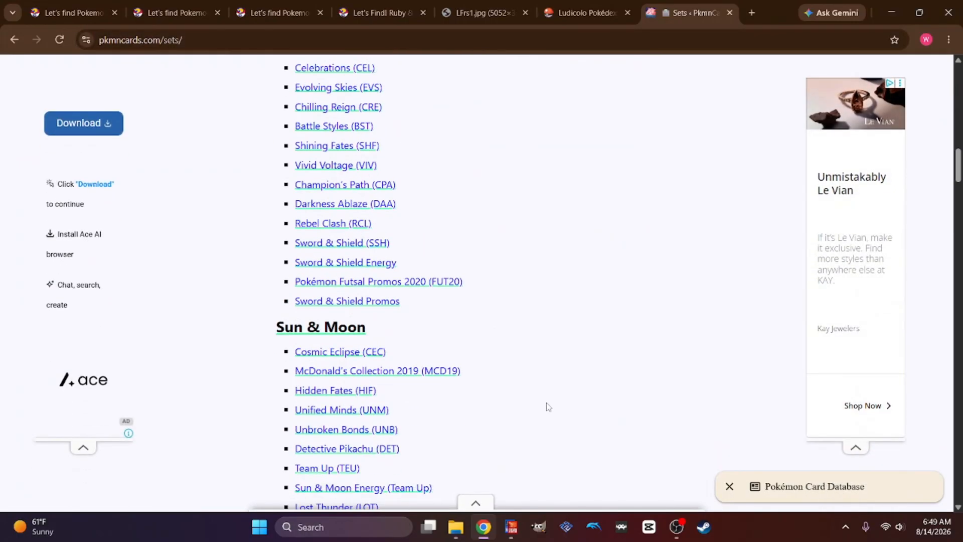
{"action": "scroll", "coordinate": [532, 415], "scroll_direction": "down", "scroll_amount": 20}
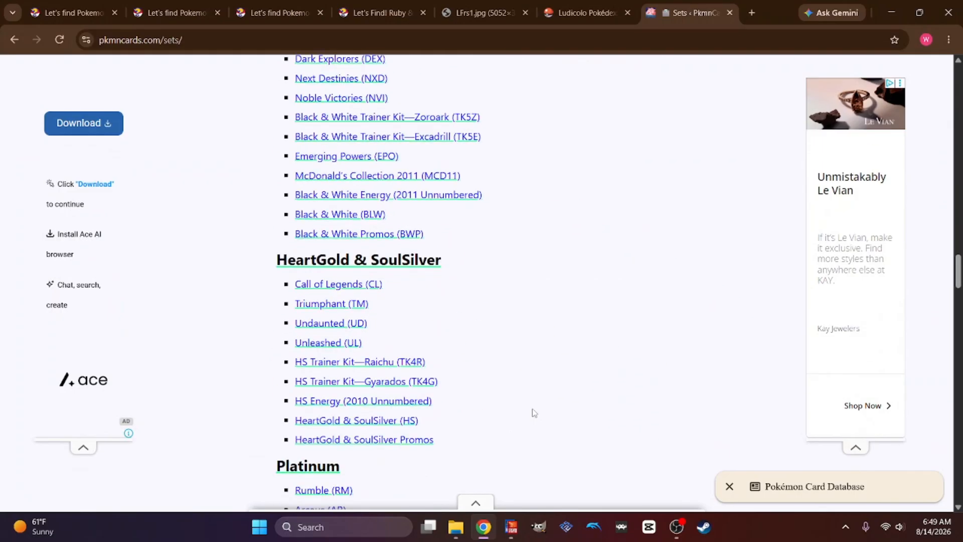
{"action": "scroll", "coordinate": [529, 419], "scroll_direction": "down", "scroll_amount": 20}
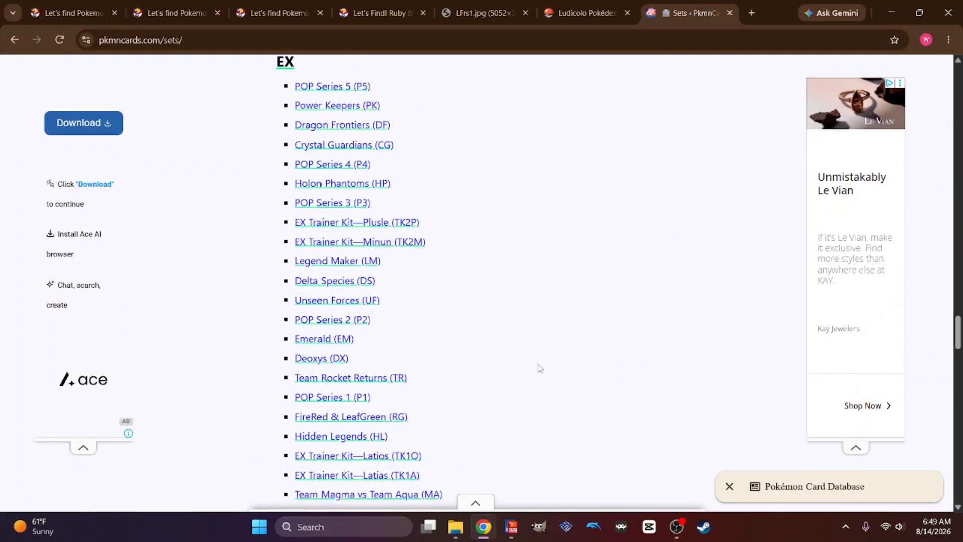
{"action": "scroll", "coordinate": [537, 370], "scroll_direction": "down", "scroll_amount": 3}
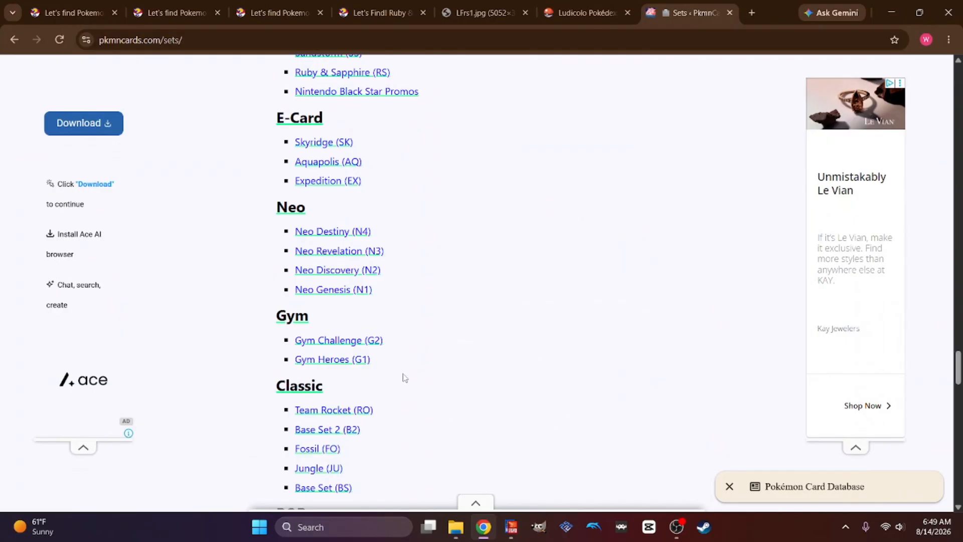
{"action": "left_click", "coordinate": [359, 346]}
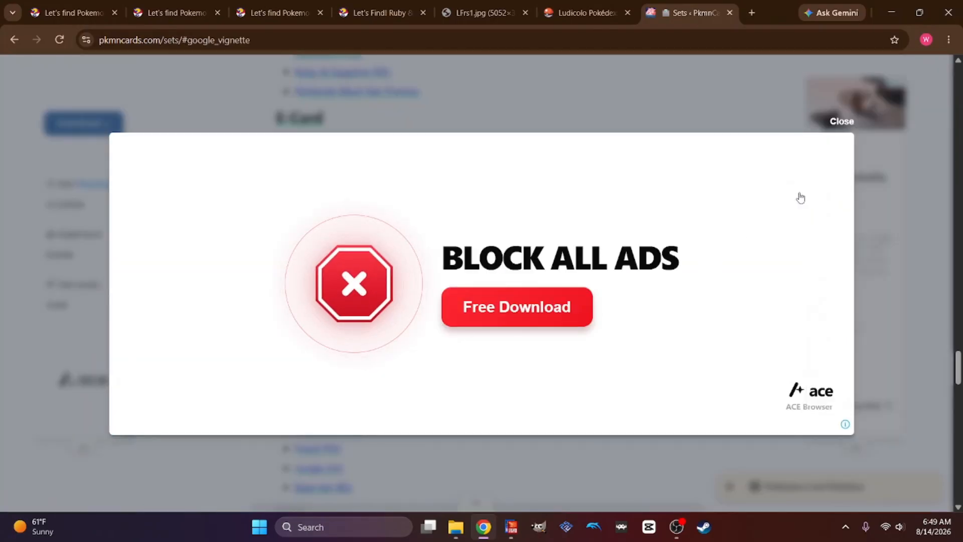
{"action": "left_click", "coordinate": [846, 123]}
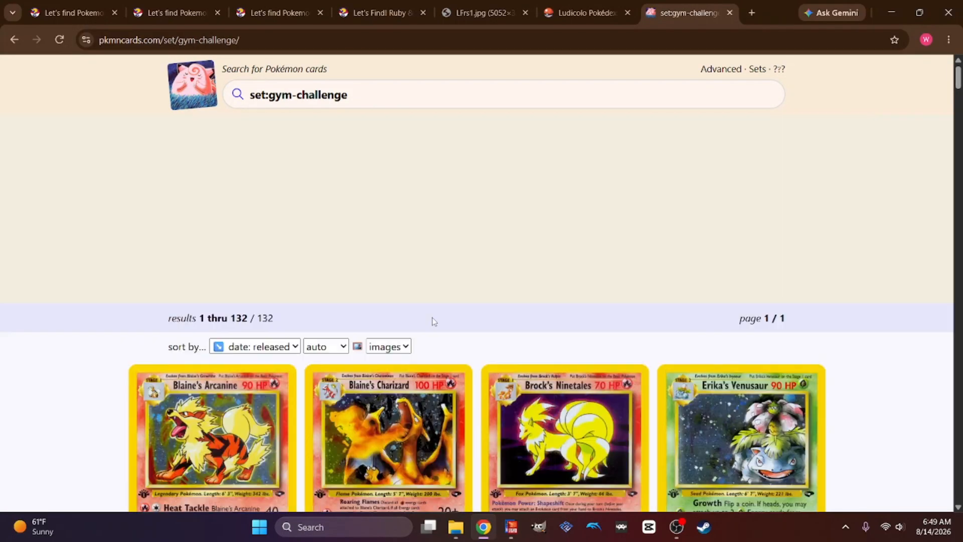
- Examine the artist, copyright and level lines on the Blaine's Arcanine card, and return to Magic Set Editor
{"action": "left_click", "coordinate": [233, 442]}
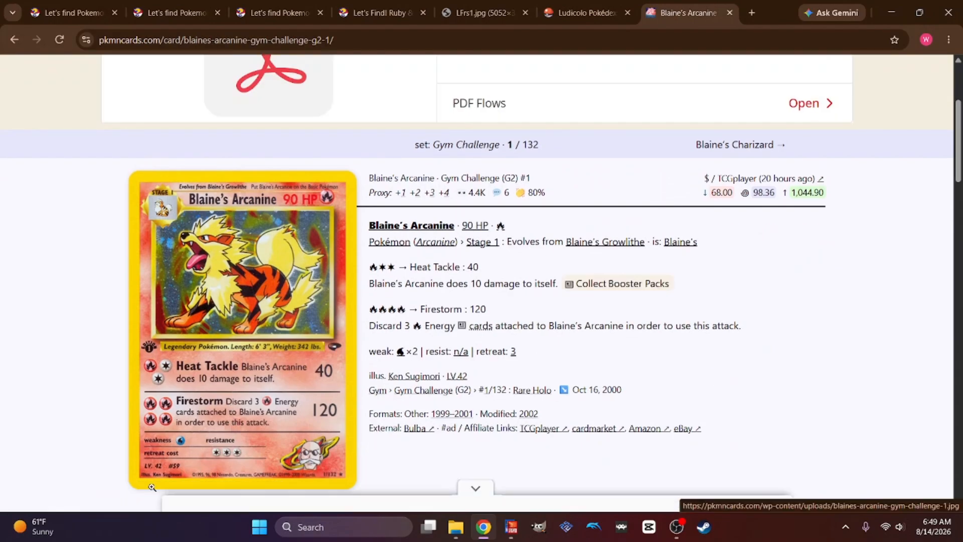
{"action": "scroll", "coordinate": [146, 480], "scroll_direction": "down", "scroll_amount": 1}
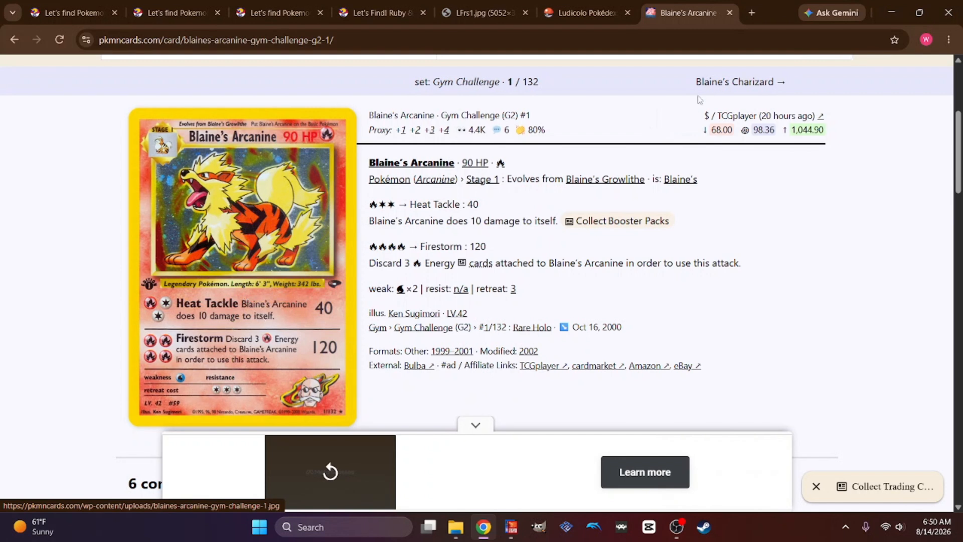
{"action": "left_click", "coordinate": [891, 13]}
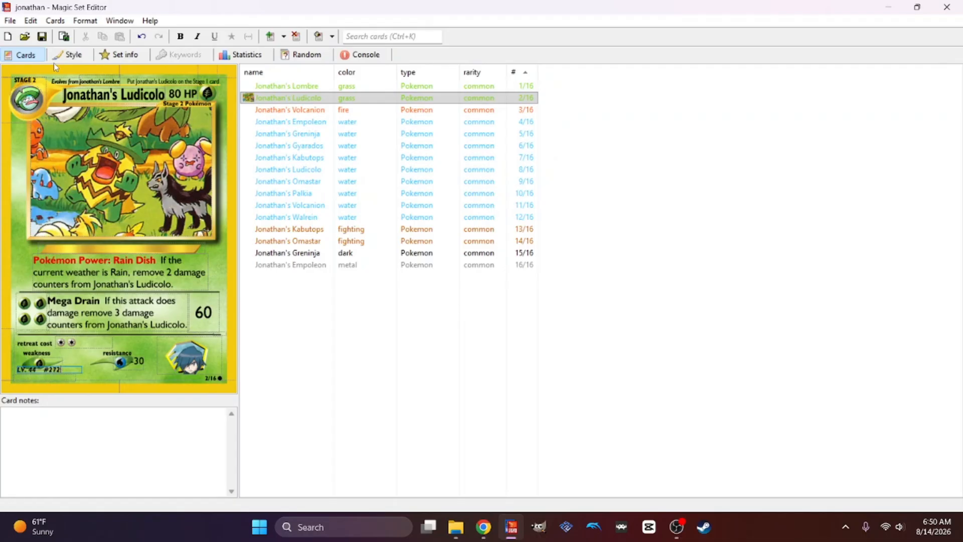
- Enter "This is NOT a Real Pokémon Card 1996-1999" as the set's copyright text
{"action": "left_click", "coordinate": [128, 55]}
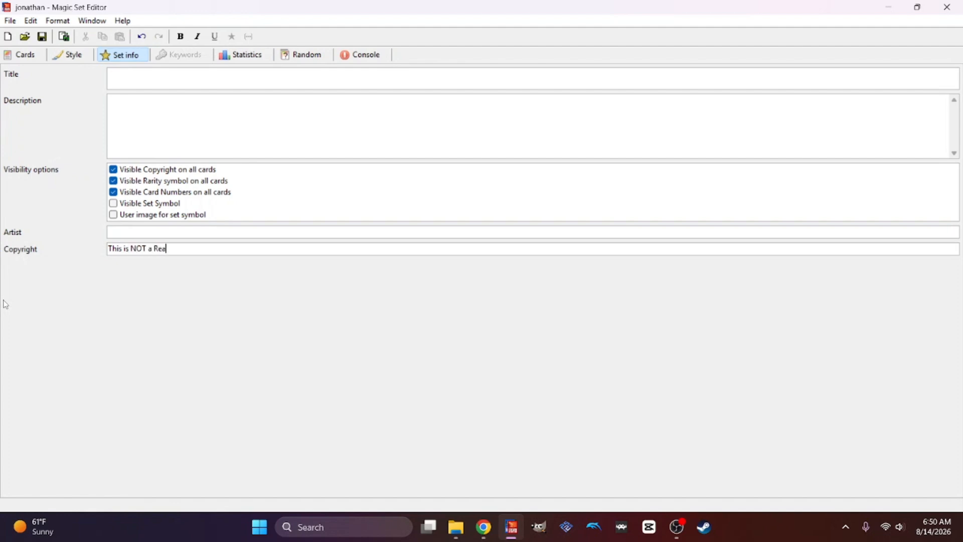
{"action": "type", "text": "okem"}
{"action": "type", "text": "-1999"}
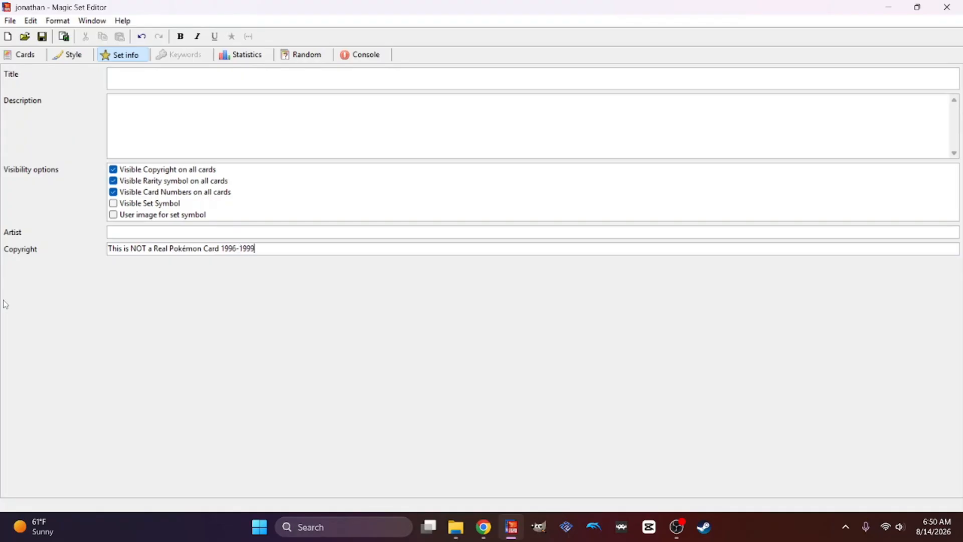
- Enter "Let's Find Pokémon" as the set's artist, return to the Ludicolo card and save the set
{"action": "left_click", "coordinate": [134, 231]}
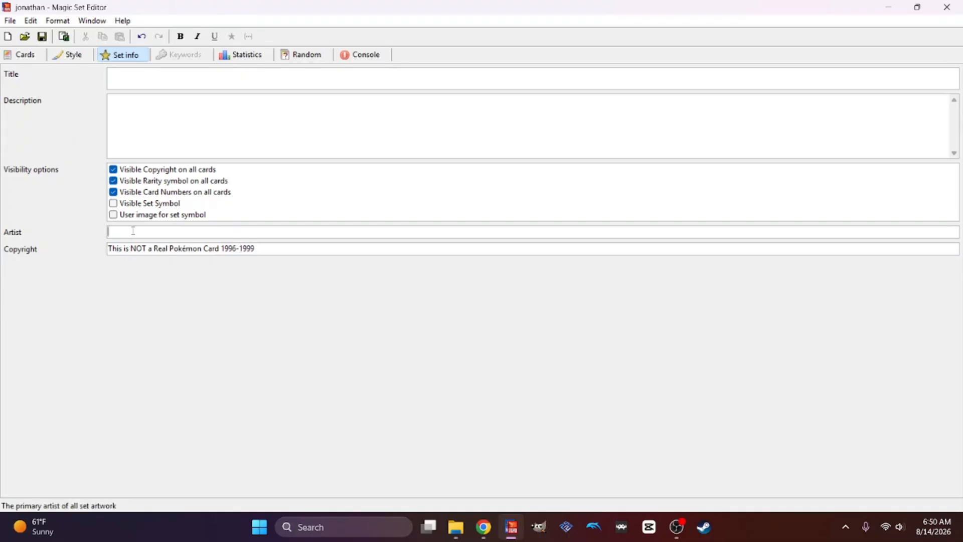
{"action": "type", "text": "Let's Find Po"}
{"action": "type", "text": "kem"}
{"action": "left_click", "coordinate": [22, 55]}
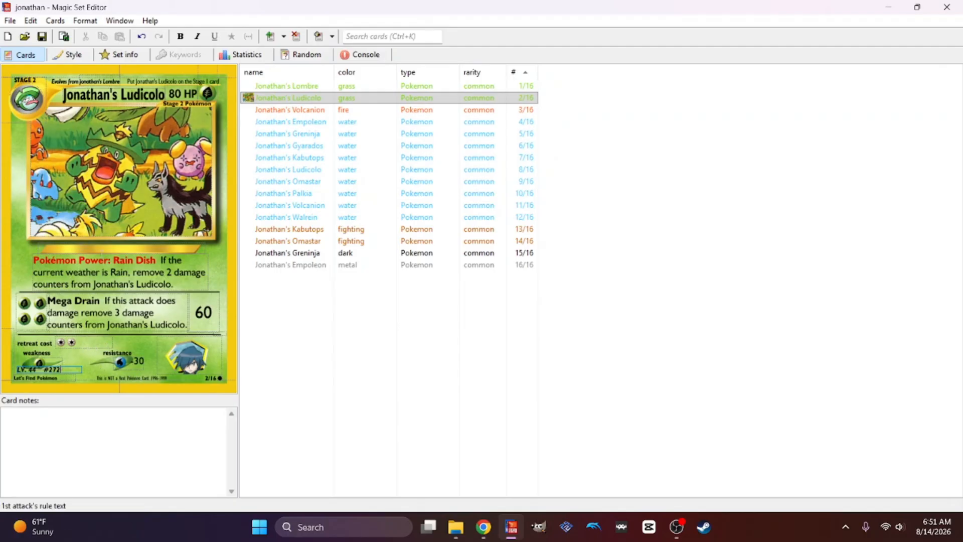
{"action": "left_click", "coordinate": [152, 250]}
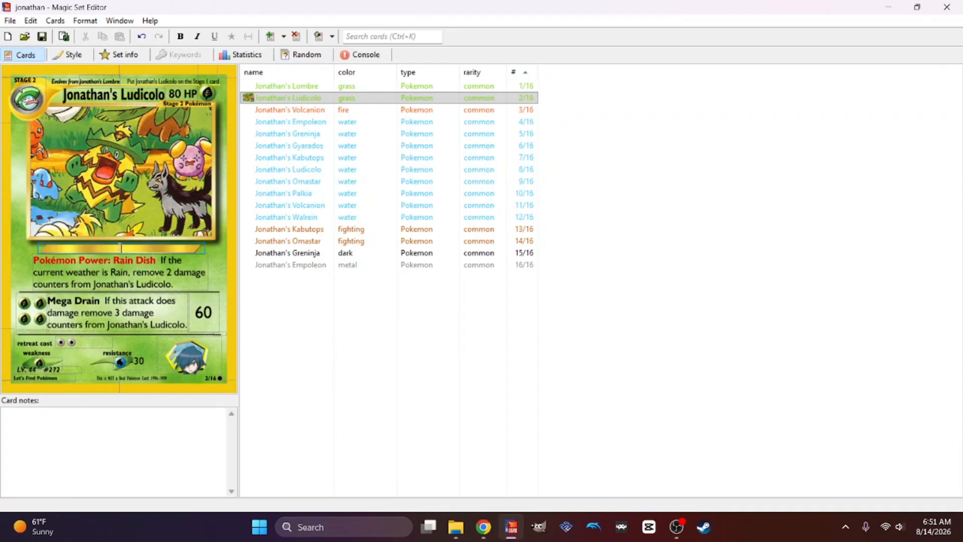
{"action": "left_click", "coordinate": [42, 36]}
- Switch to Chrome to check the Blaine's Arcanine reference card again, and return to Magic Set Editor
{"action": "left_click", "coordinate": [484, 526]}
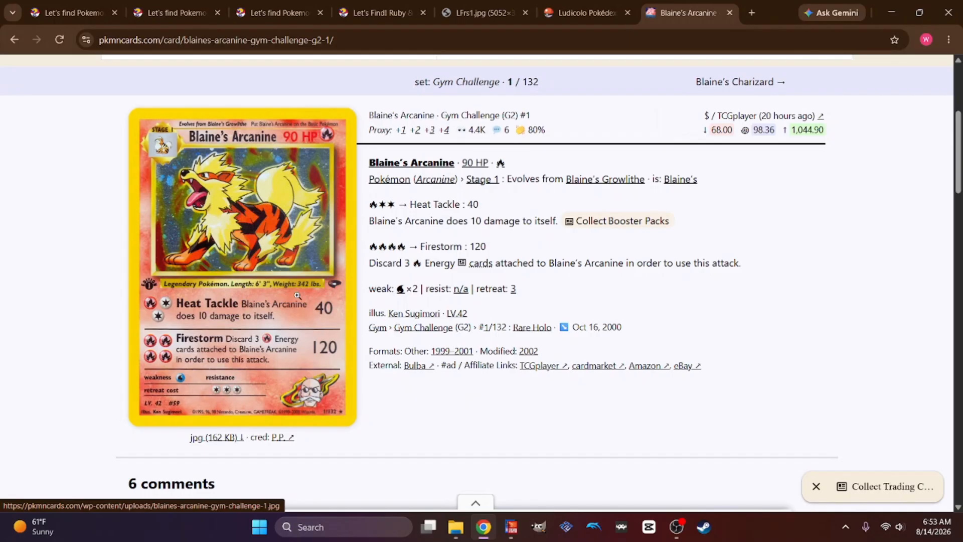
{"action": "left_click", "coordinate": [890, 11]}
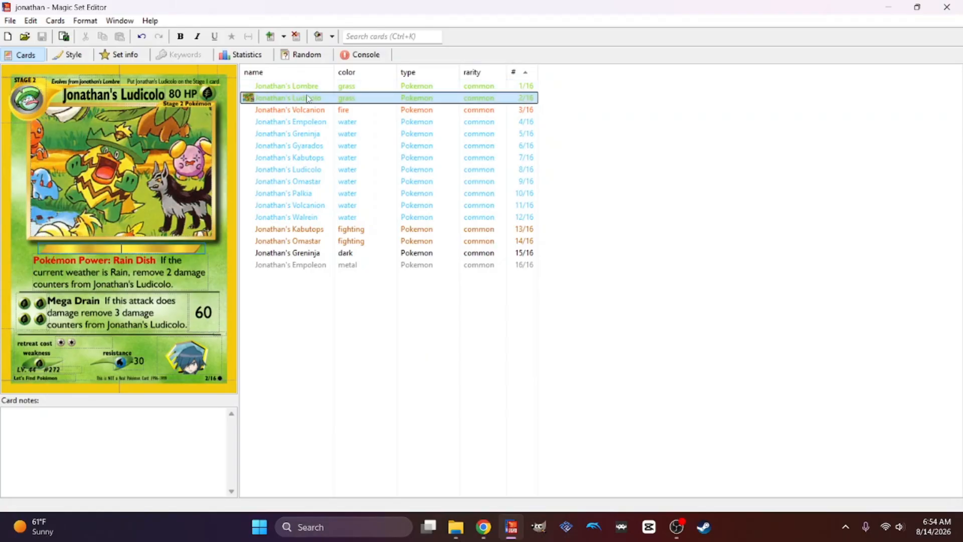
- Look through the fighting Kabutops and Omastar, dark Greninja and metal Empoleon cards, and reselect the grass Ludicolo card
{"action": "left_click", "coordinate": [311, 110]}
{"action": "left_click", "coordinate": [312, 98]}
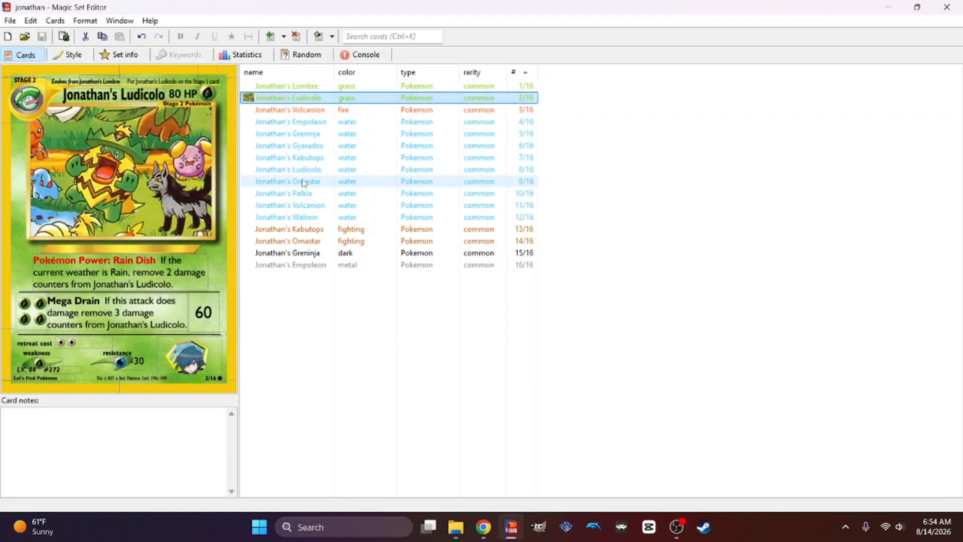
{"action": "left_click", "coordinate": [305, 229]}
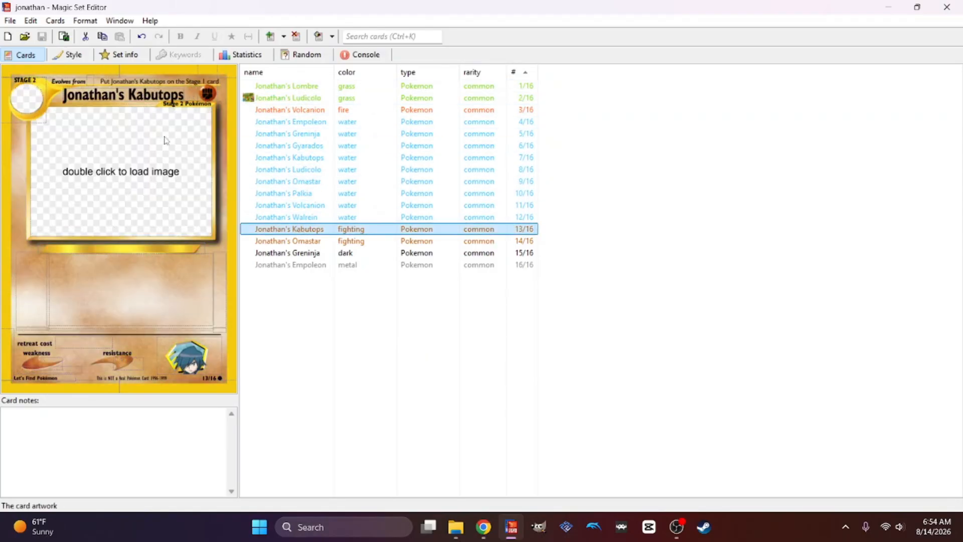
{"action": "left_click", "coordinate": [302, 242]}
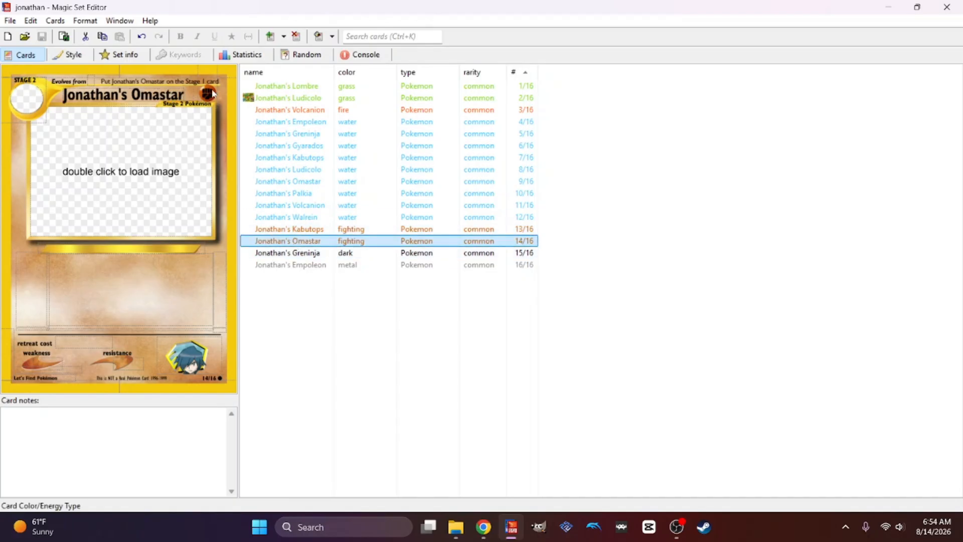
{"action": "left_click", "coordinate": [302, 254]}
{"action": "left_click", "coordinate": [303, 265]}
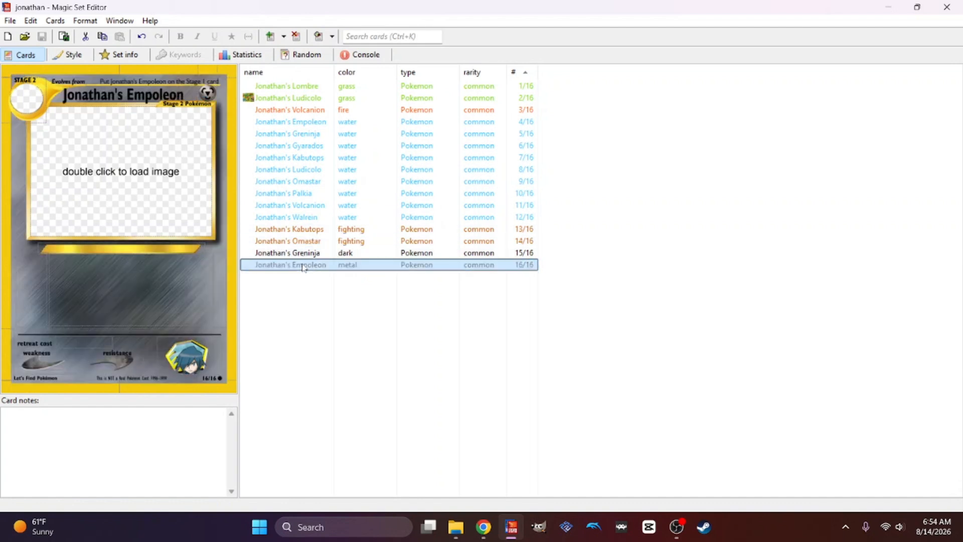
{"action": "left_click", "coordinate": [301, 98]}
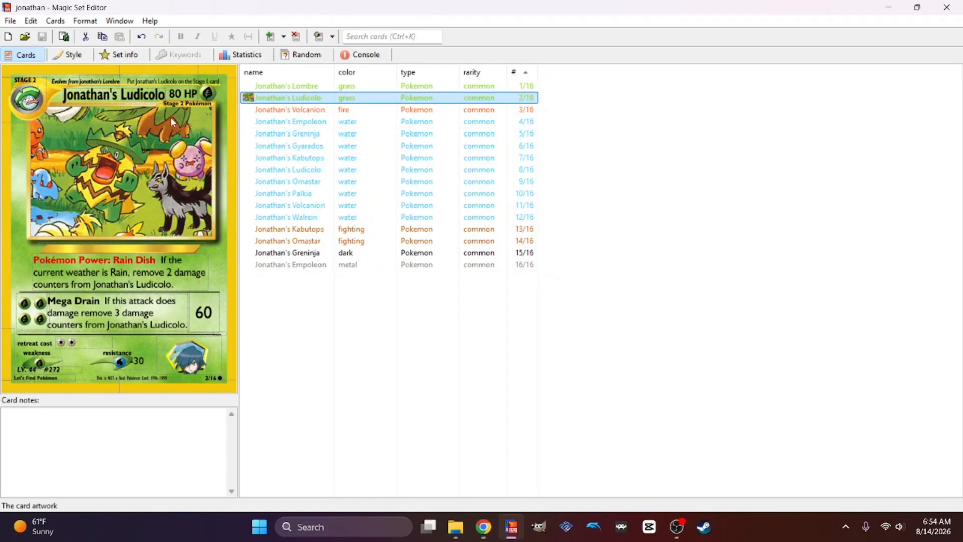